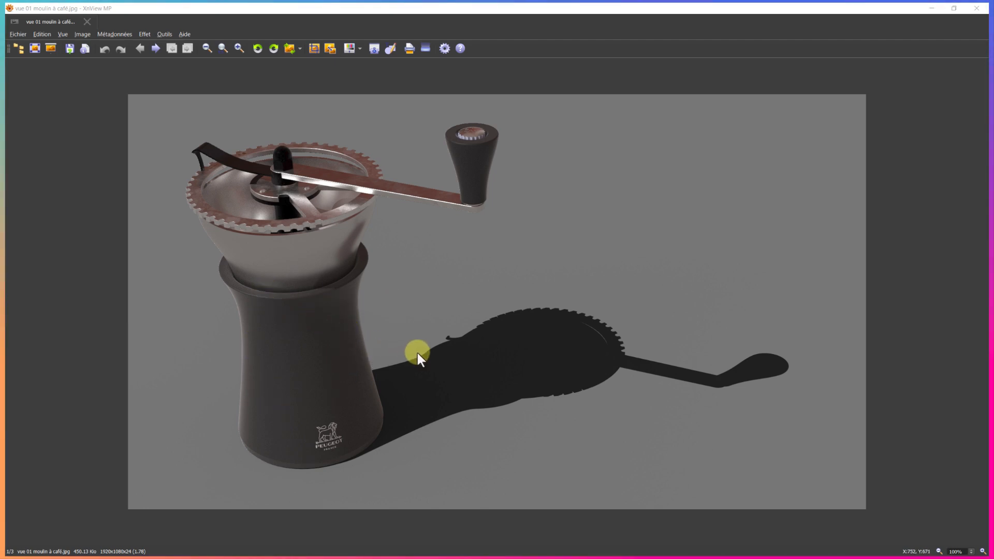
Switch from the rendered coffee grinder image to SOLIDWORKS and view the existing receptacle model from another angle
key("alt+Tab")
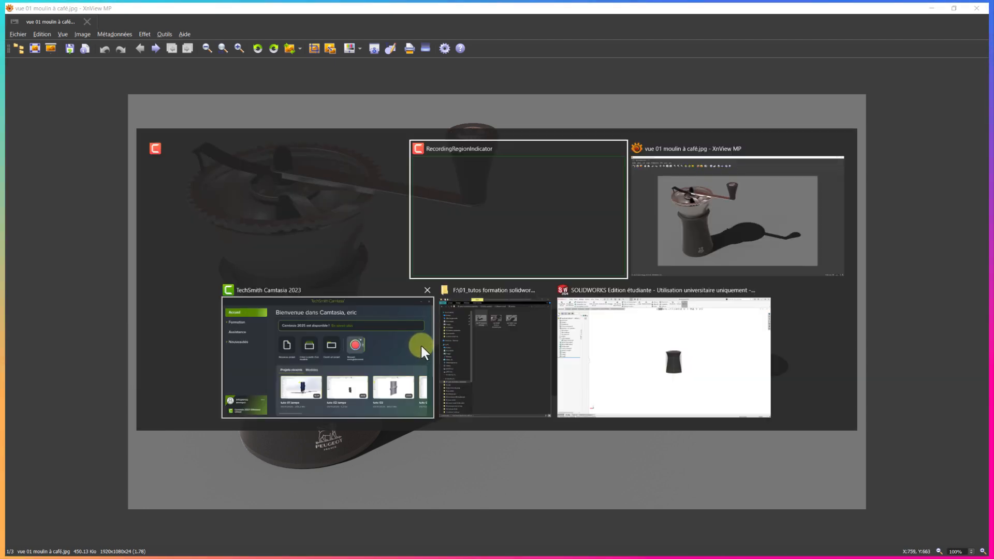
left_click(710, 364)
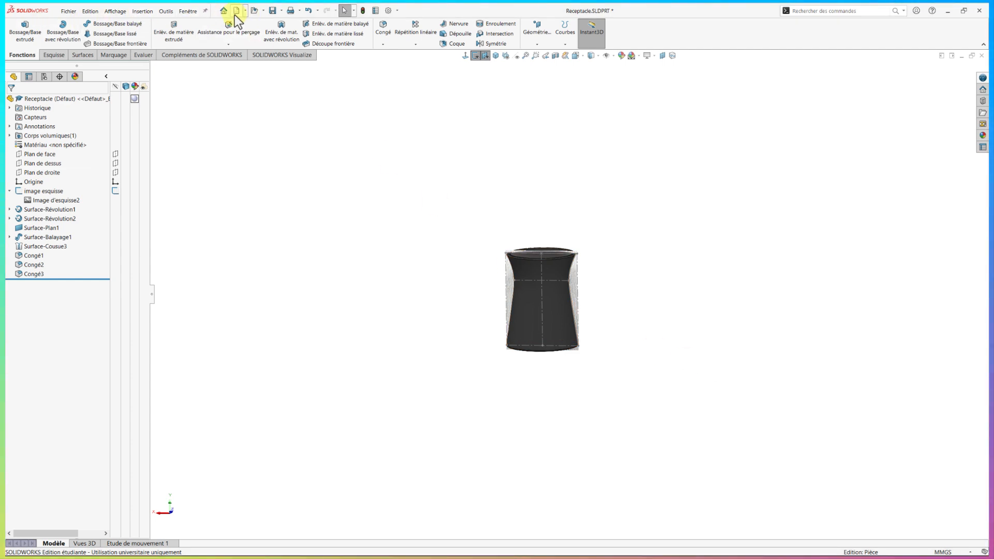
middle_click_drag(614, 304, 461, 233)
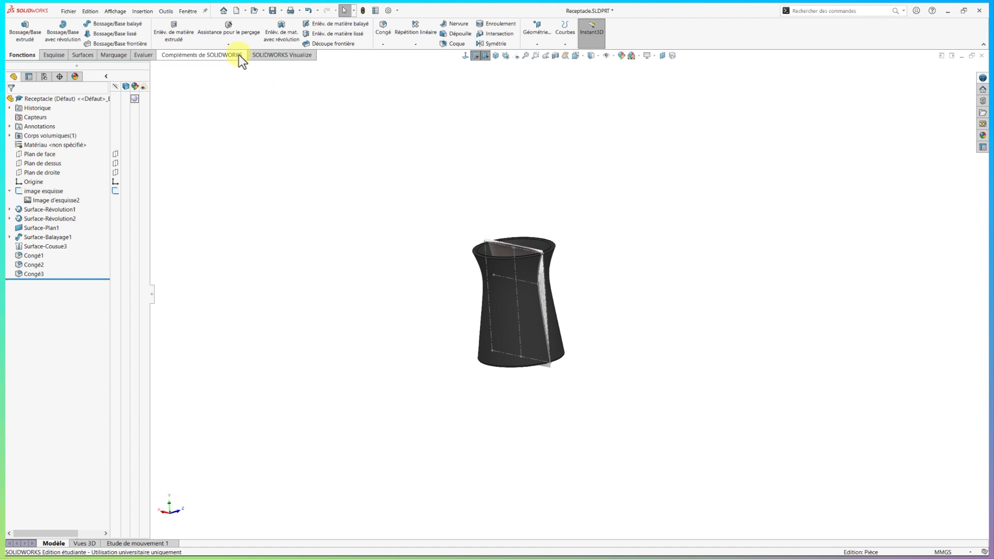
Create a new part document and start a sketch on the front plane (Plan de face)
left_click(236, 10)
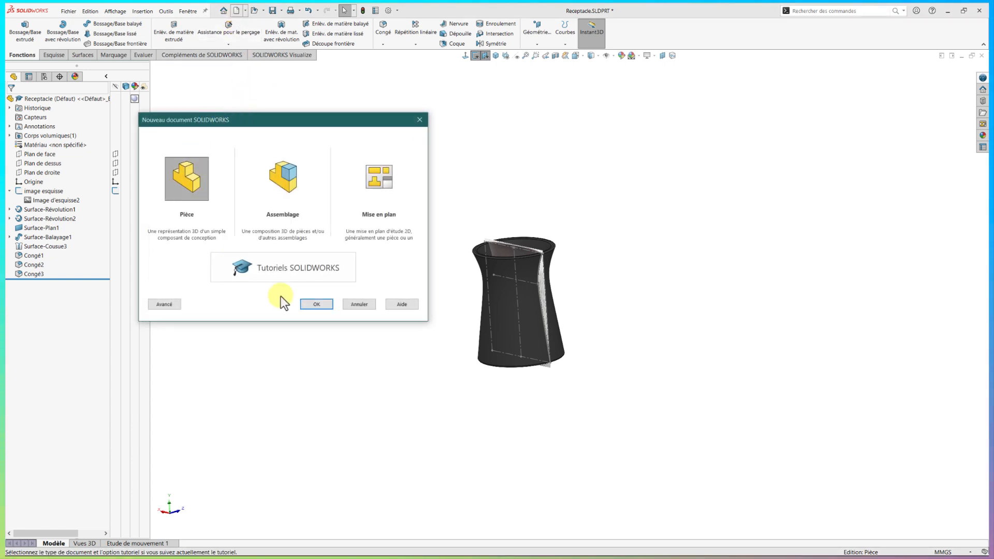
left_click(316, 304)
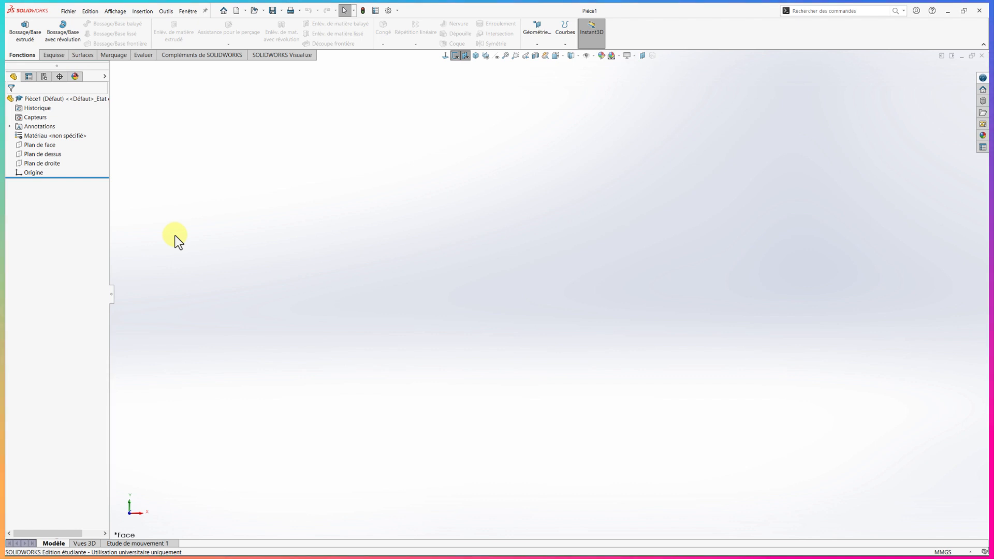
left_click(20, 145)
left_click(25, 134)
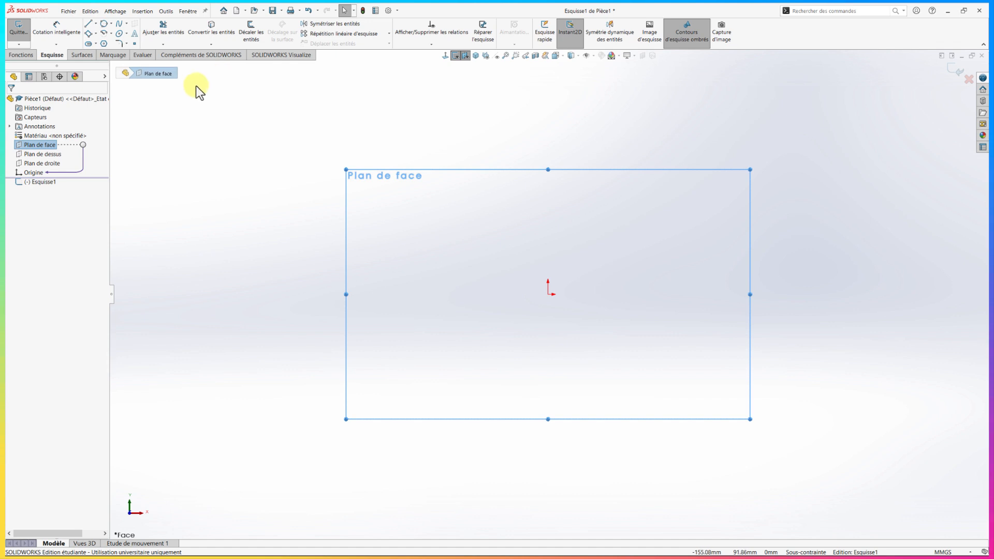
left_click(144, 12)
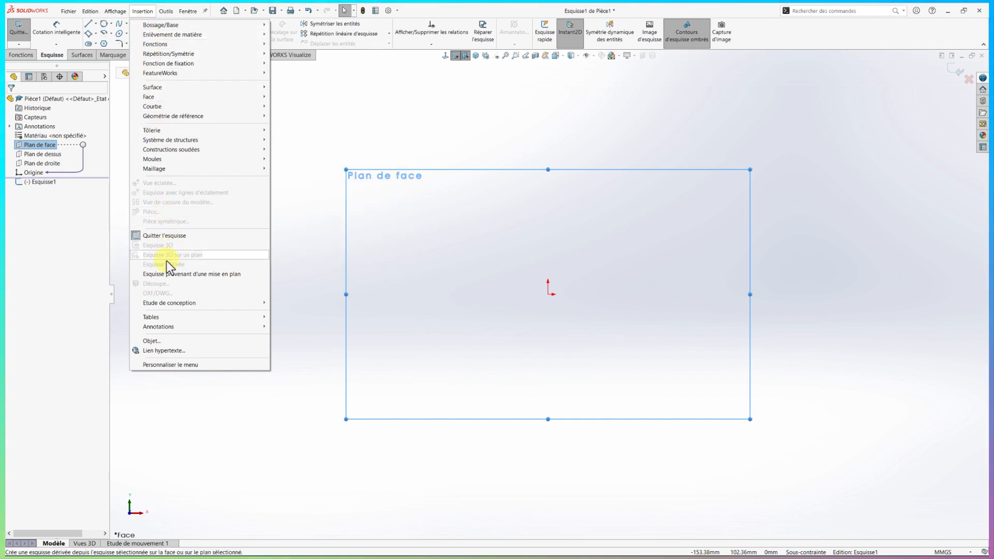
left_click(468, 135)
left_click(804, 10)
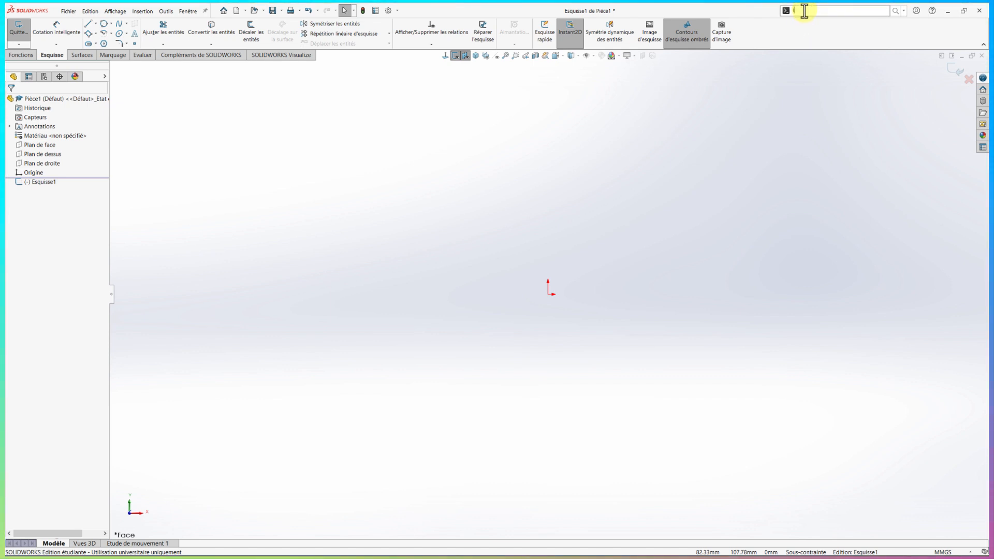
type("image")
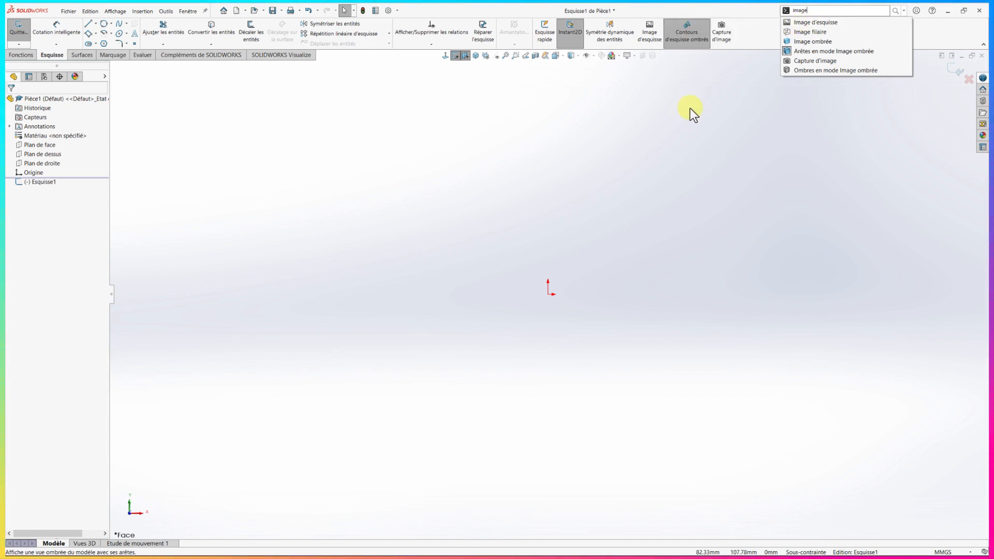
left_click(654, 109)
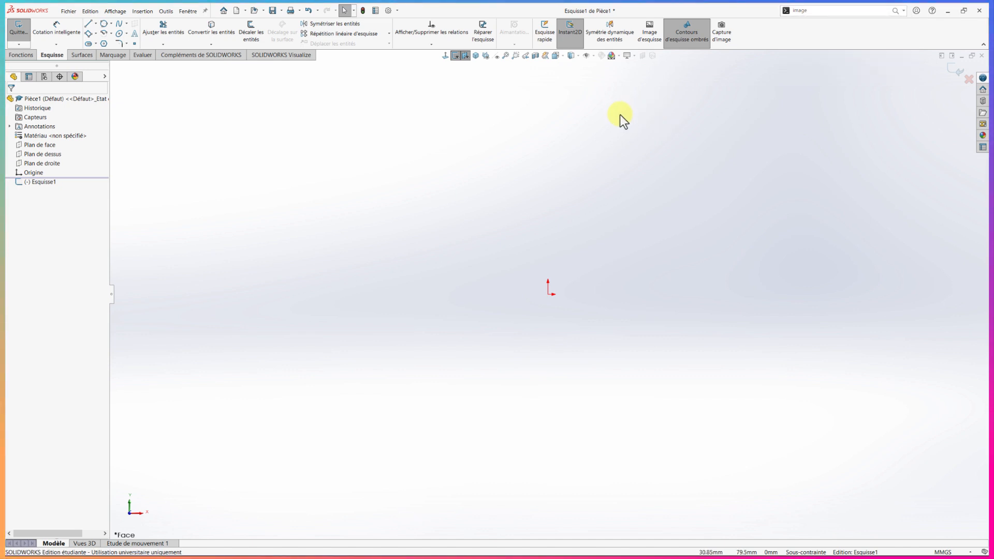
Insert receptacle recadré.jpeg into the sketch as a sketch picture, keeping its default size and position
left_click(649, 39)
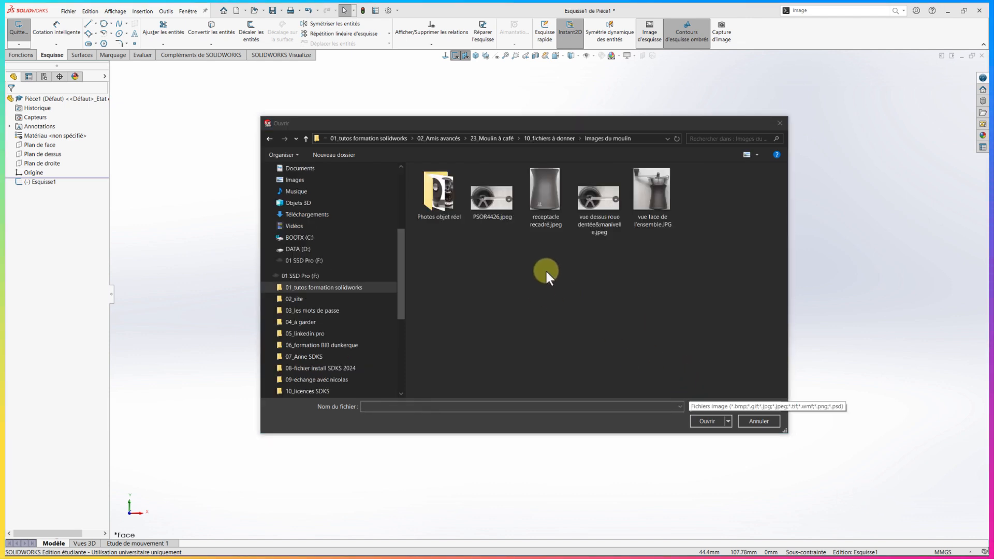
left_click(547, 200)
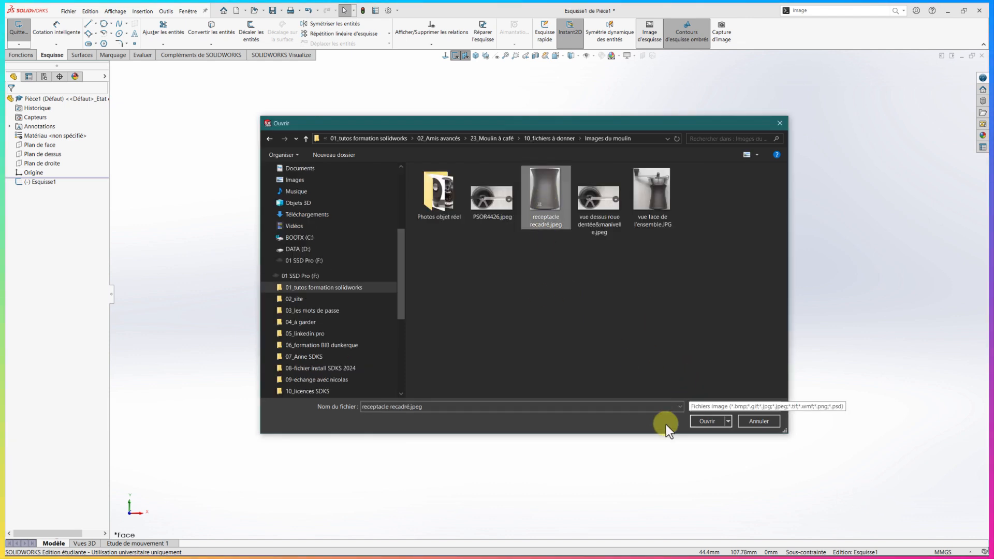
left_click(707, 421)
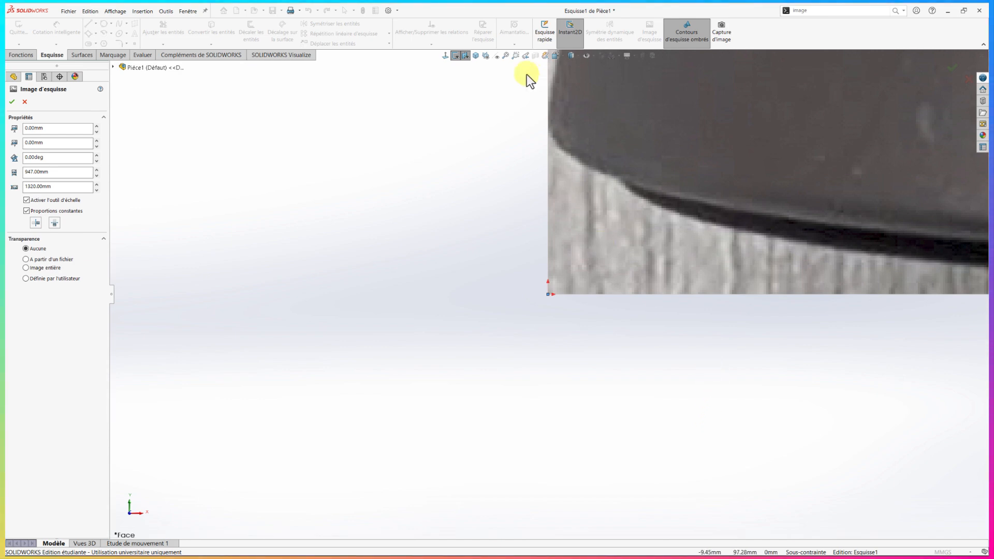
left_click(506, 57)
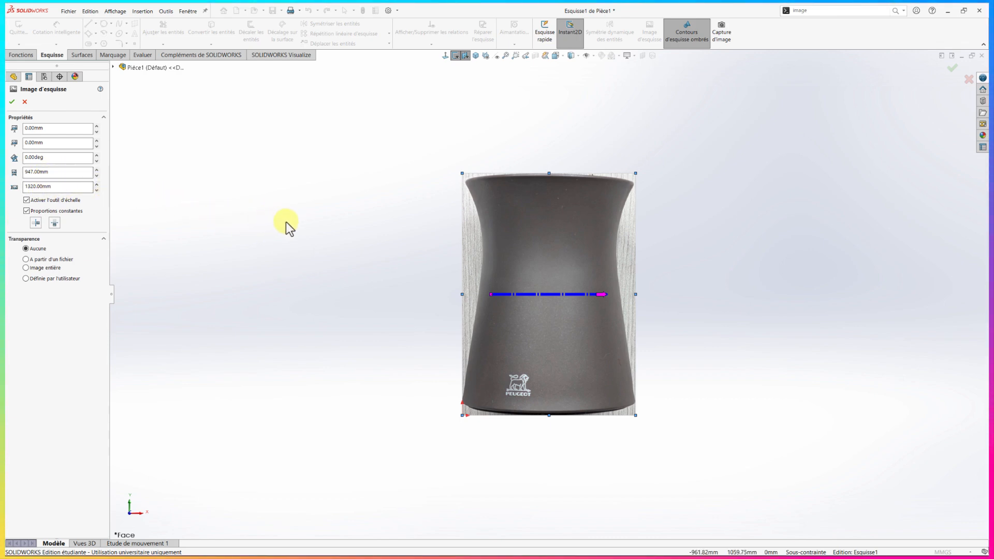
left_click(11, 103)
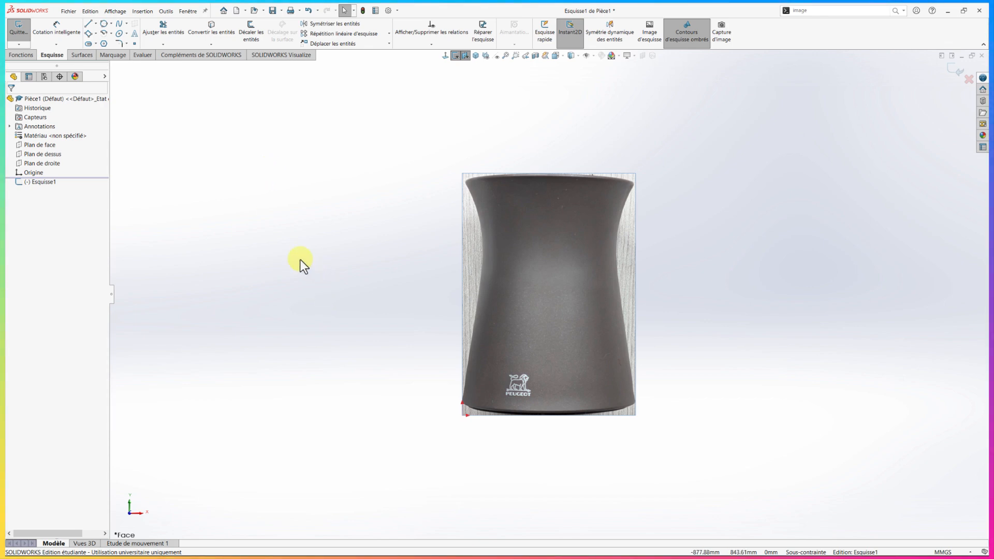
Sketch a construction corner rectangle about 308 by 430 mm, its lower edge level with the origin at the picture's lower-left corner
right_click_drag(294, 254, 292, 290)
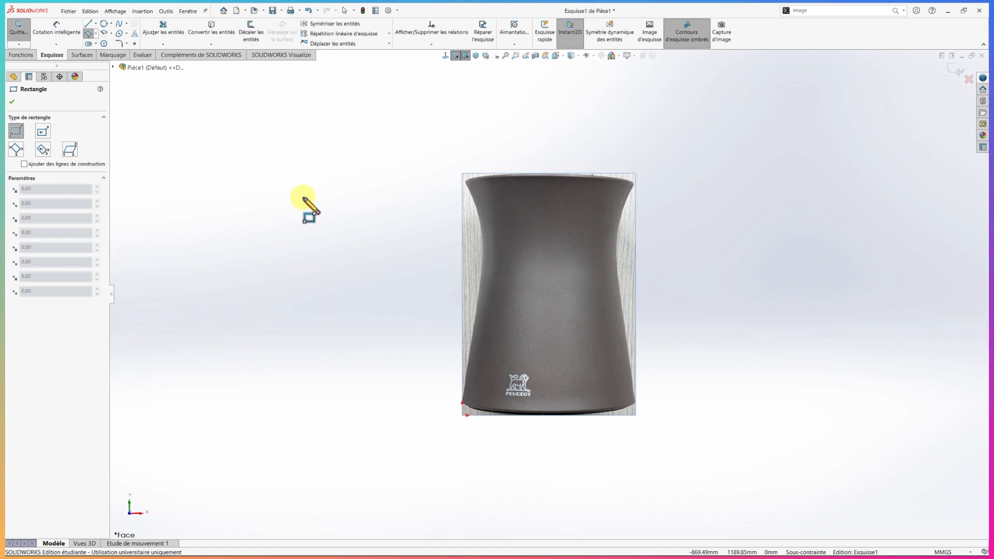
left_click(425, 414)
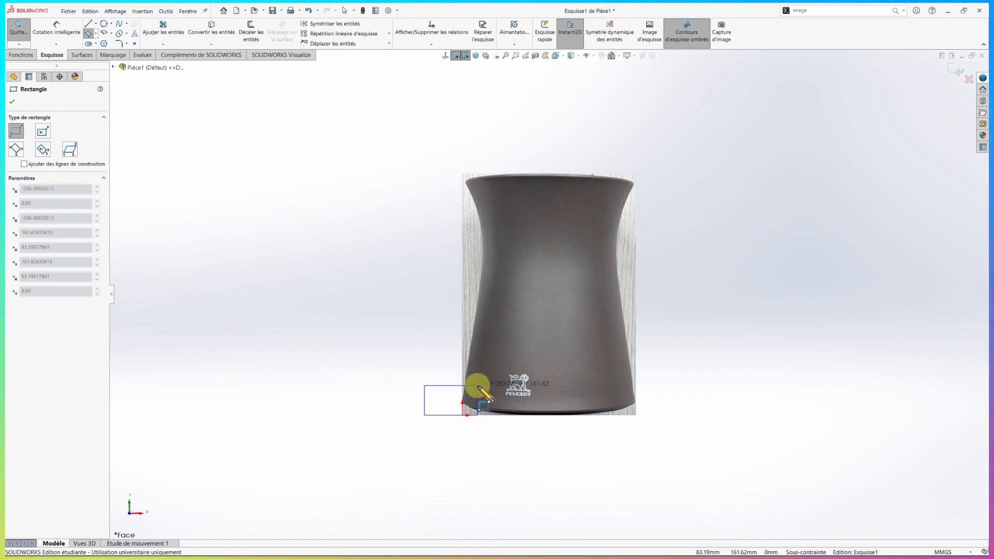
left_click(481, 337)
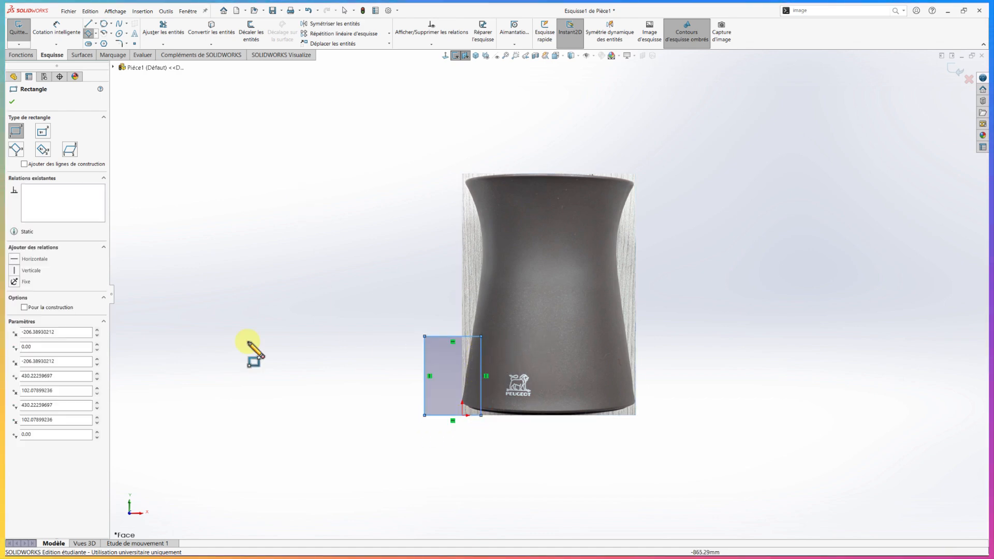
left_click(23, 307)
scroll(331, 479, "down", 1)
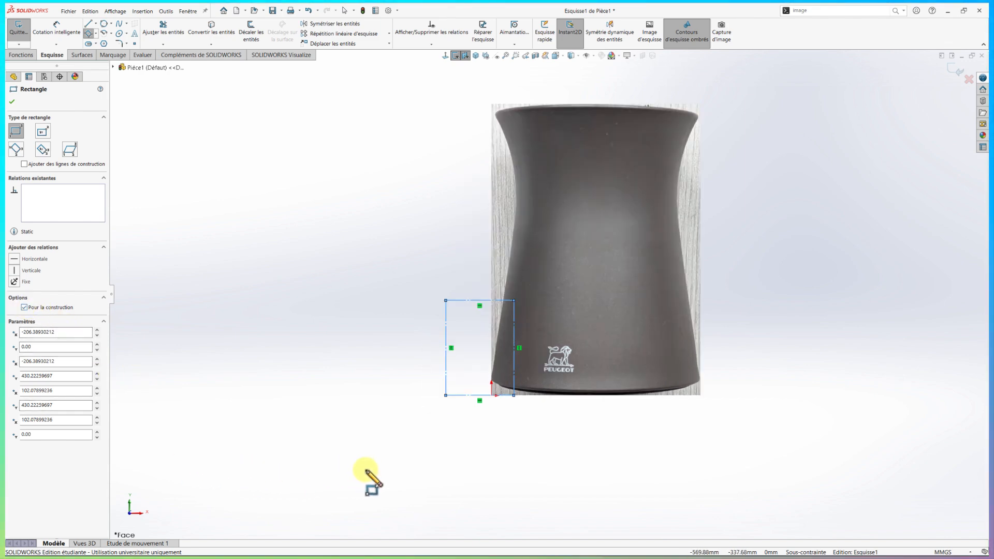
scroll(412, 462, "down", 1)
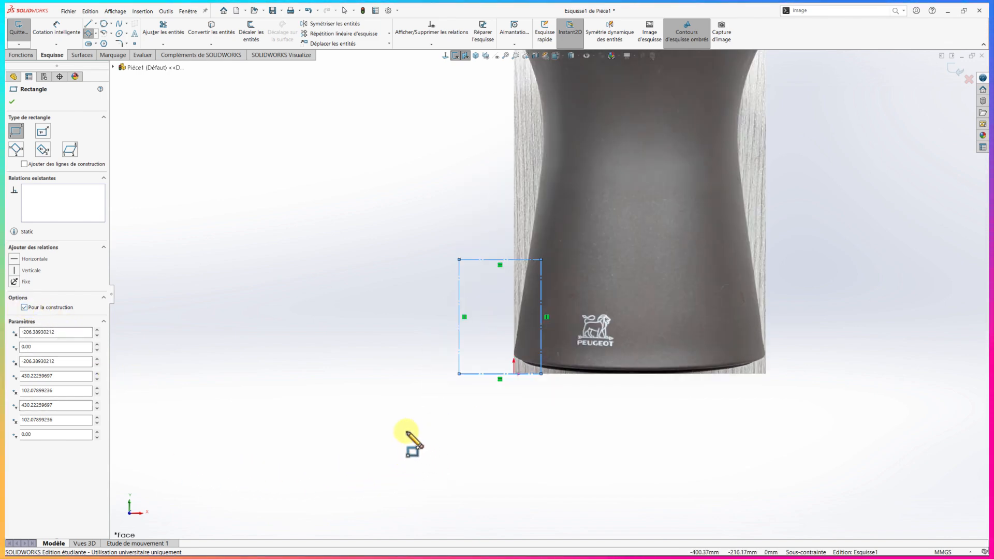
key("Escape")
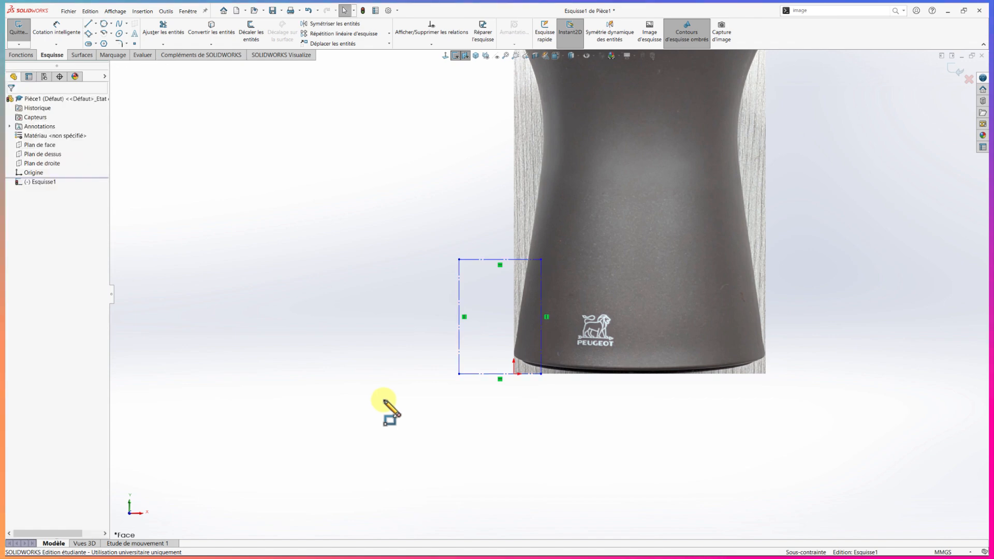
Add a midpoint relation between the rectangle's bottom line and the origin
left_click(514, 374)
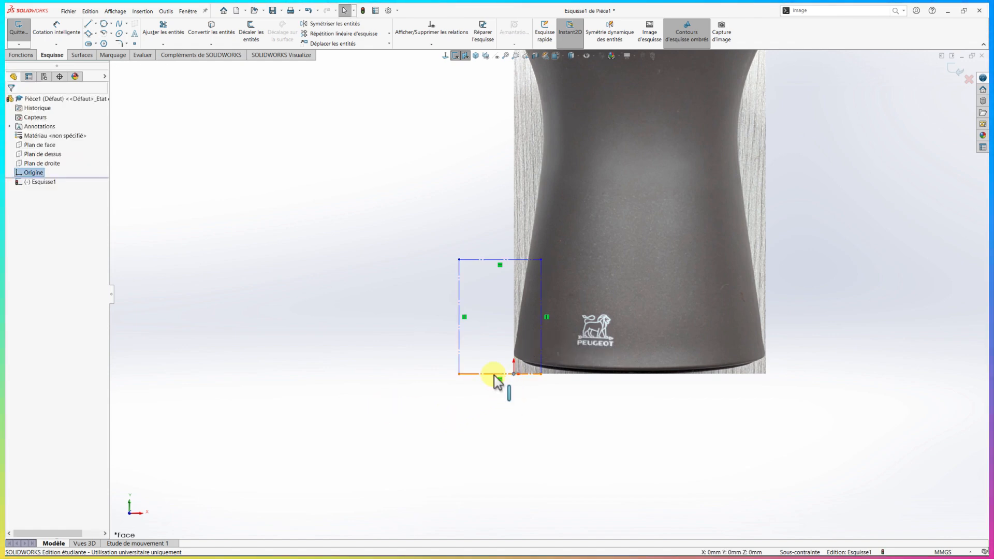
left_click(494, 375, "ctrl")
left_click(494, 374, "ctrl")
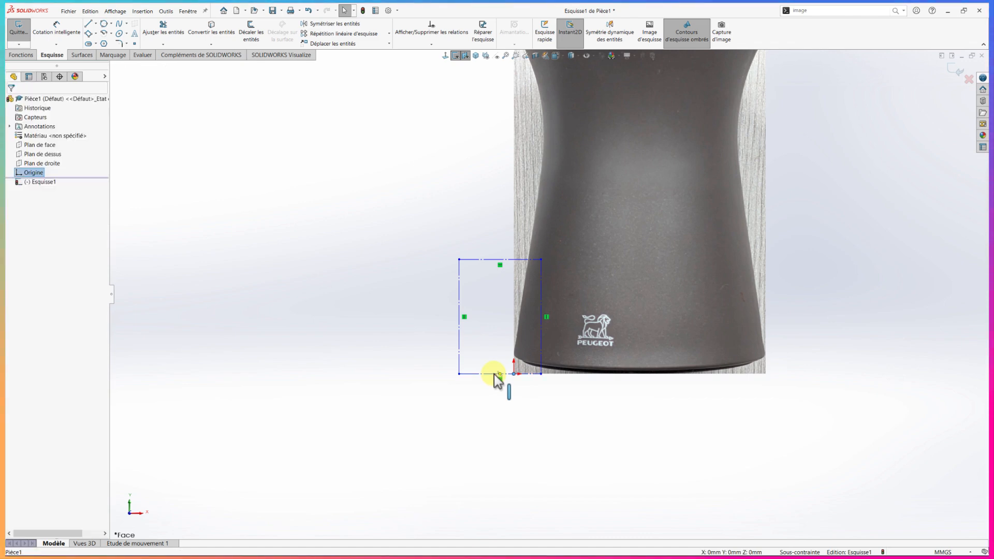
left_click(494, 374, "ctrl")
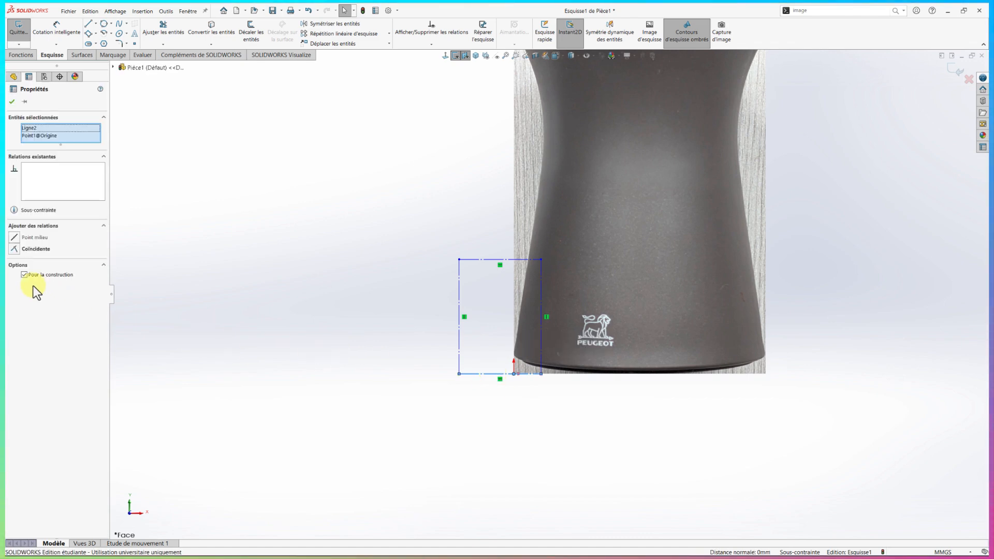
left_click(16, 237)
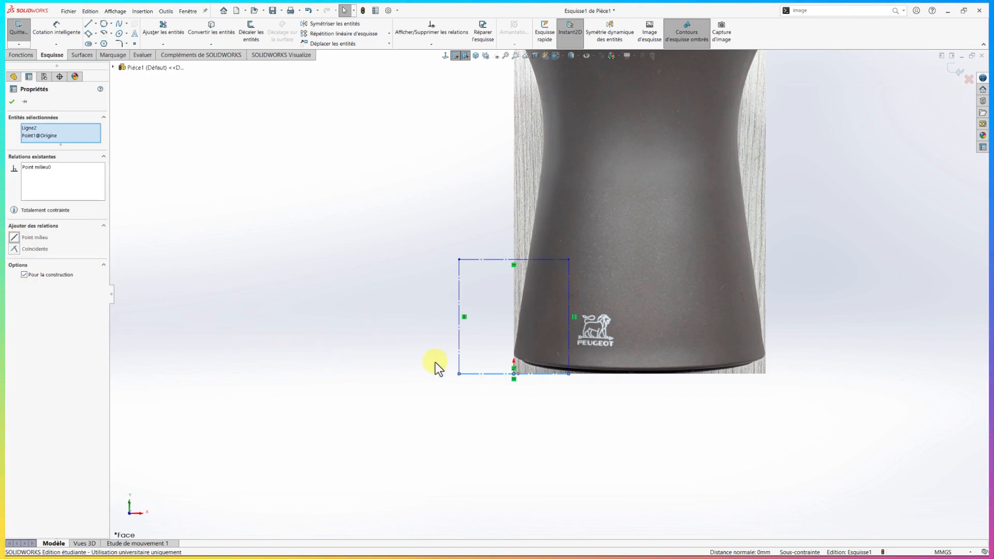
Dimension the rectangle's bottom line and set its width to 85 mm
right_click_drag(411, 343, 409, 308)
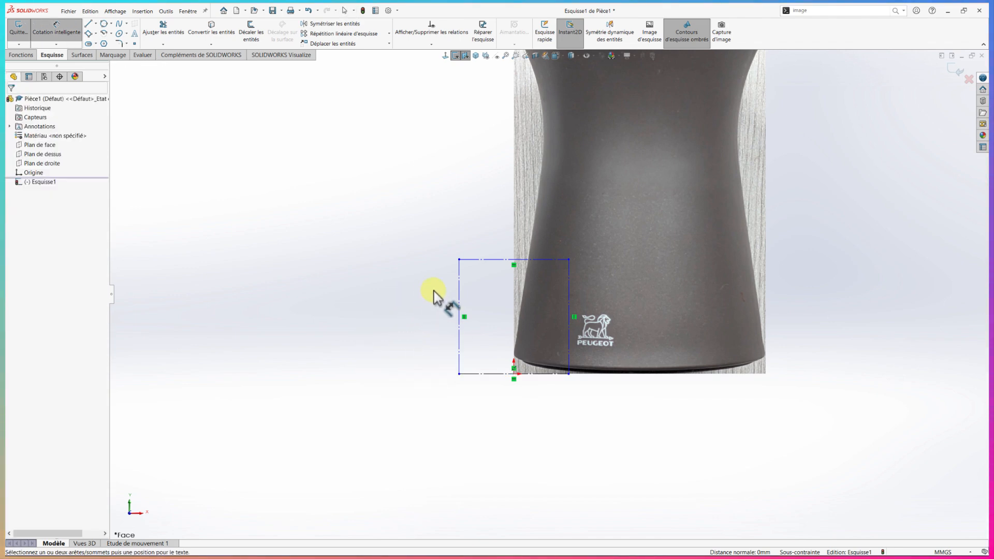
left_click(490, 375)
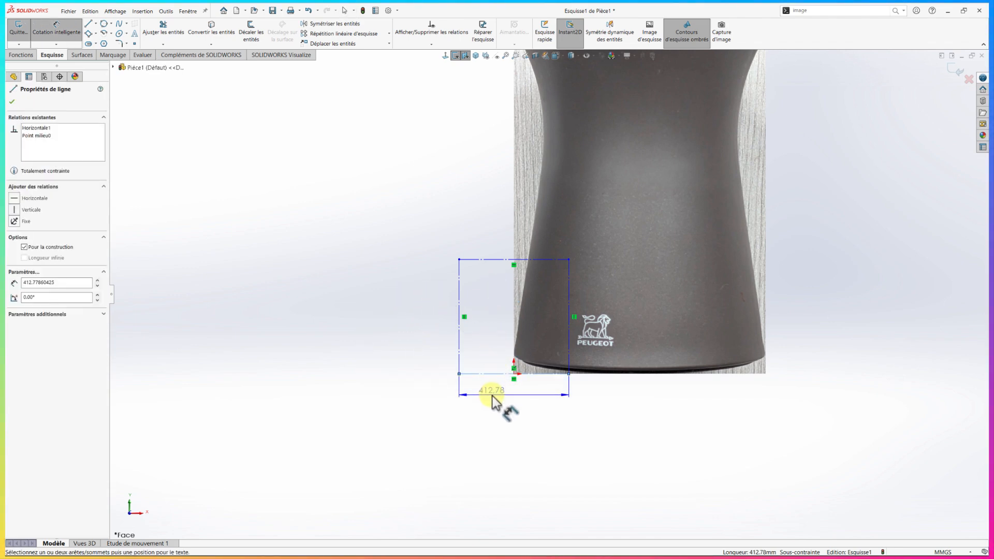
left_click(492, 395)
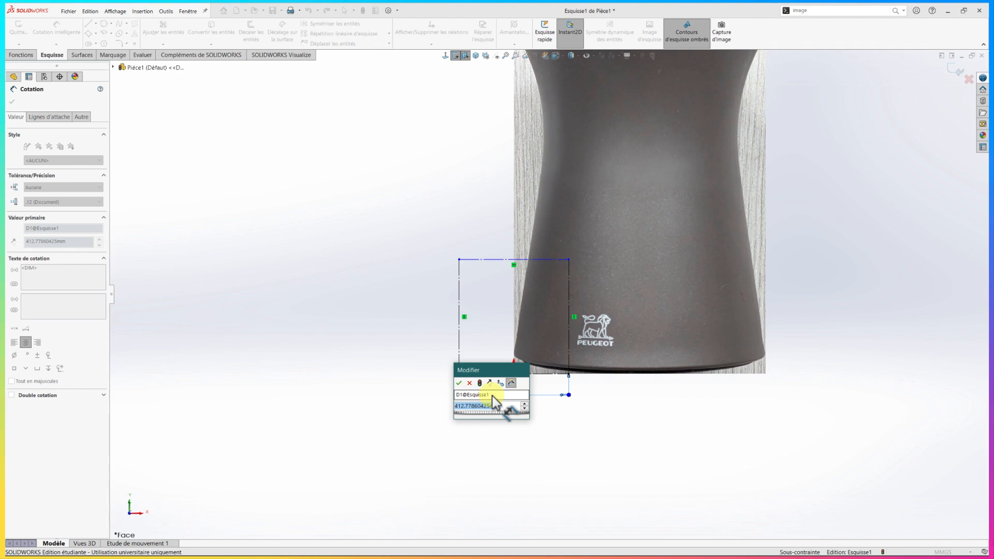
type("85")
key("Return")
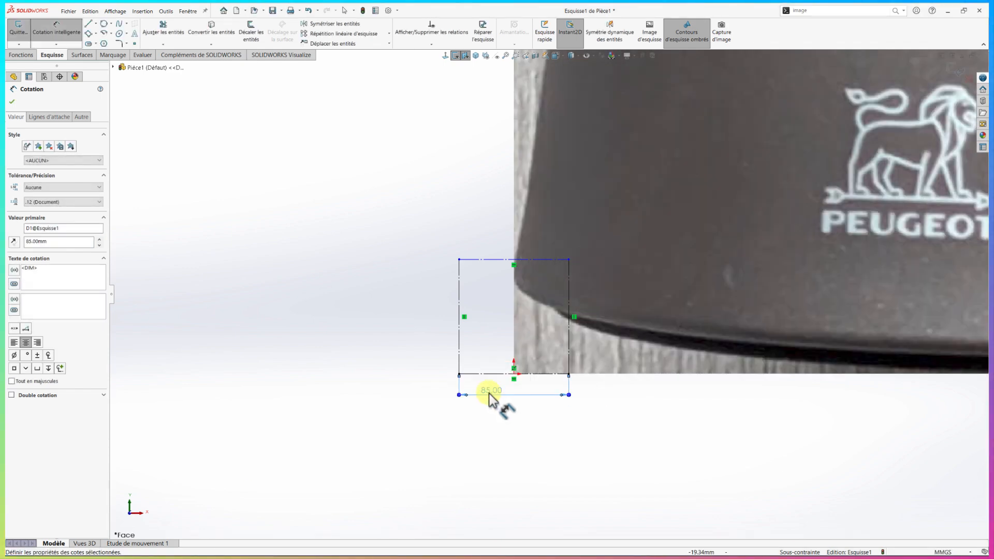
Dimension the rectangle's vertical side and set its height to 110.3 mm
left_click(459, 351)
left_click(442, 350)
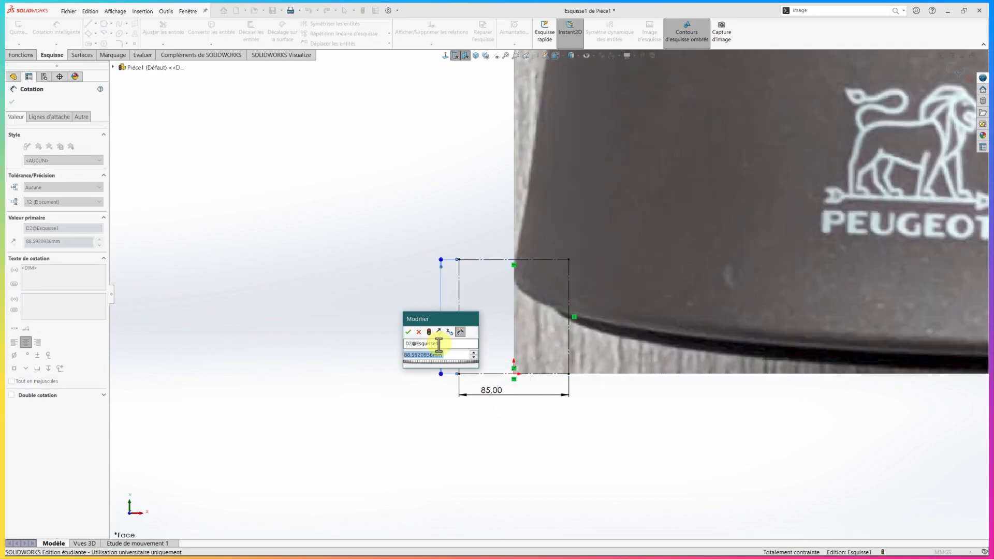
type("110.3")
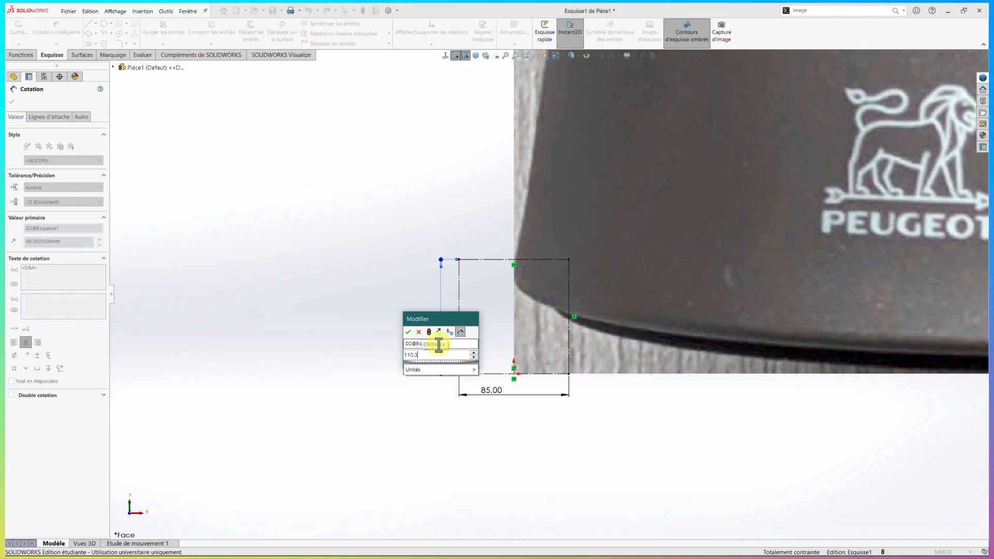
key("Return")
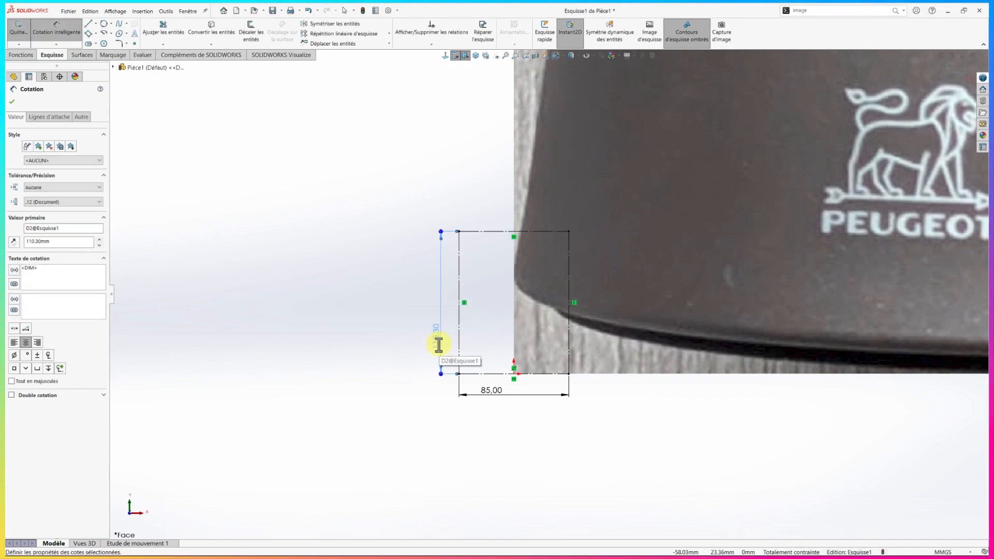
key("Escape")
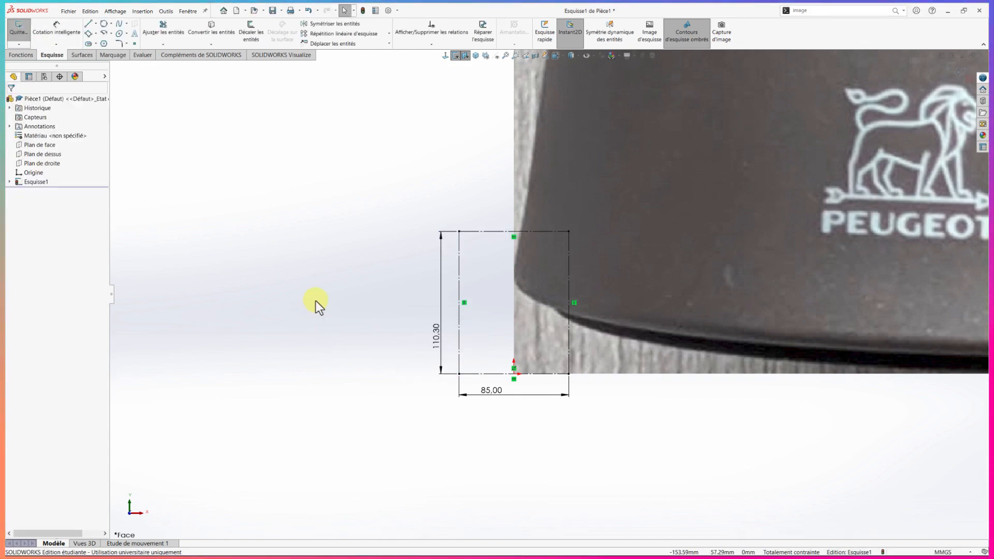
scroll(442, 274, "up", 5)
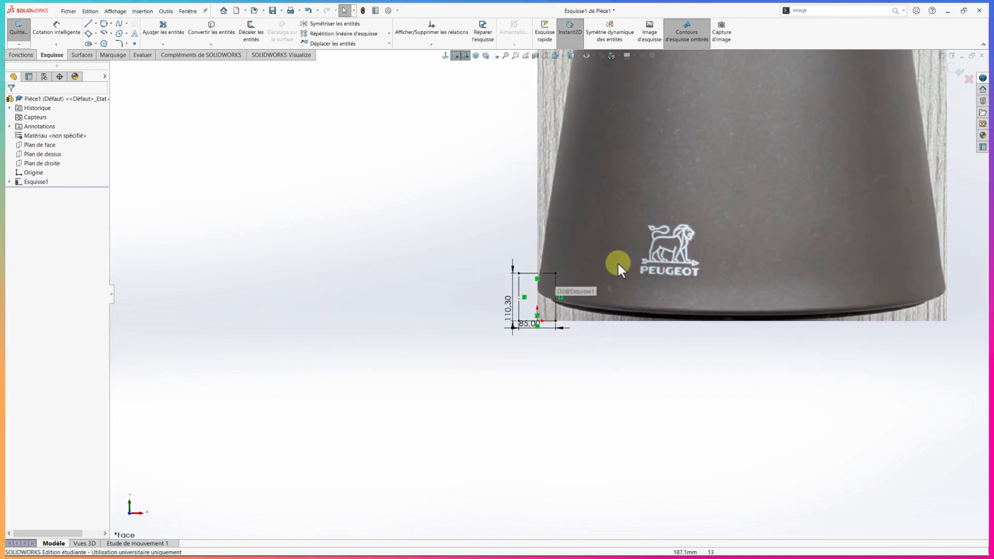
scroll(673, 245, "up", 5)
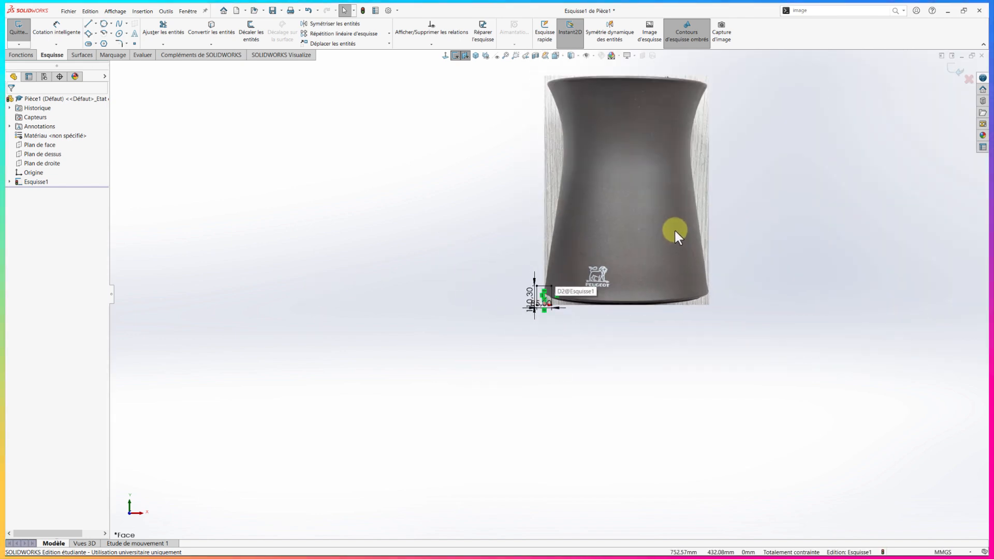
Open the sketch picture for editing and scale it down to about 100 by 140 mm around the construction rectangle
left_click(623, 225)
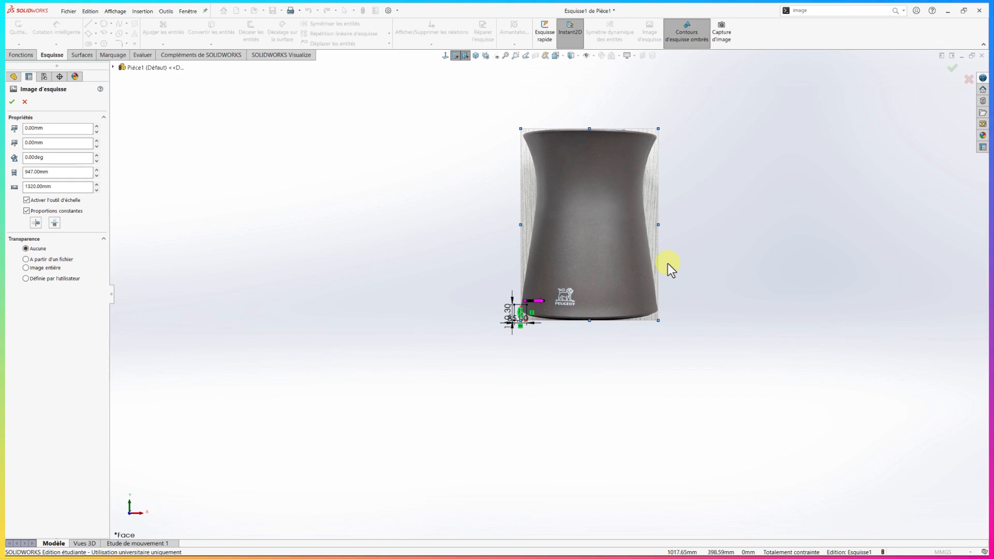
scroll(625, 229, "down", 2)
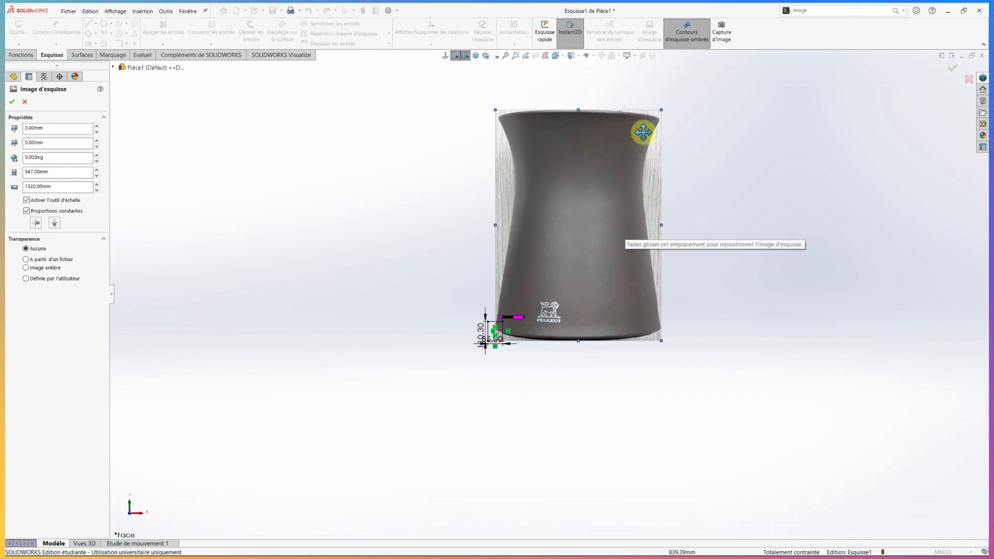
mouse_move(660, 110)
left_mouse_down()
mouse_move(613, 137)
mouse_move(548, 206)
mouse_move(497, 284)
mouse_move(496, 335)
left_mouse_up()
mouse_move(498, 334)
left_mouse_down()
mouse_move(539, 333)
mouse_move(519, 320)
left_mouse_up()
scroll(526, 325, "down", 3)
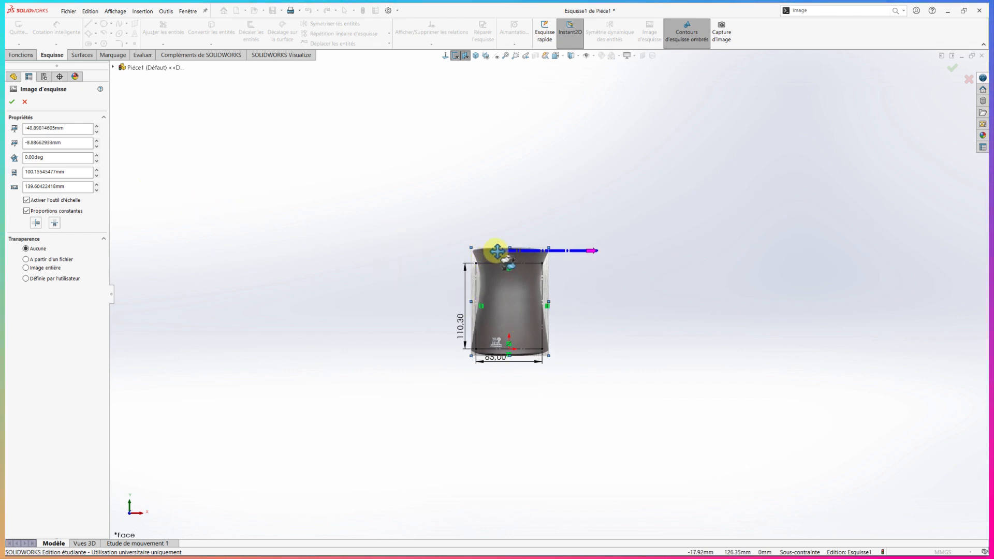
mouse_move(497, 252)
left_mouse_down()
mouse_move(473, 348)
mouse_move(469, 321)
mouse_move(485, 321)
left_mouse_up()
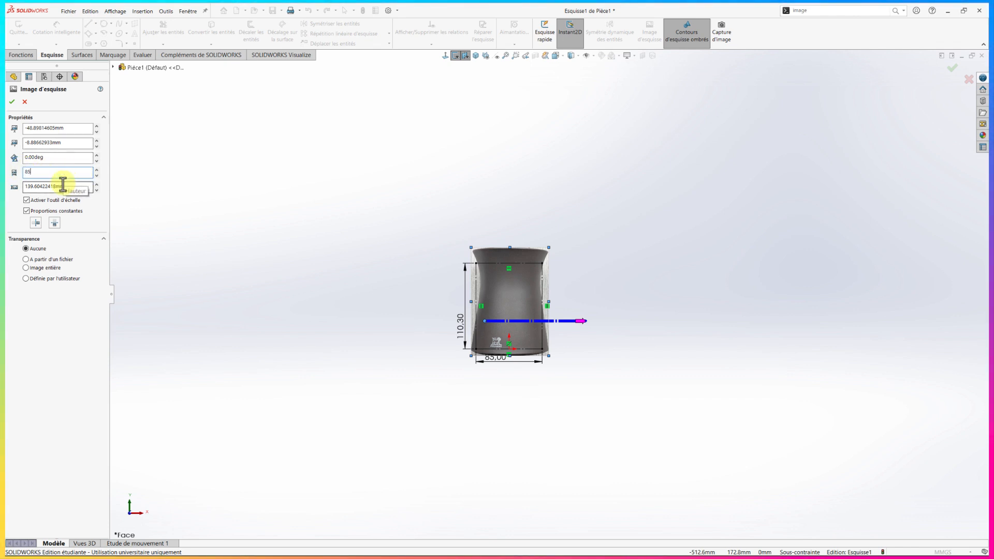
Set the picture's width to 85 mm with constant proportions and its horizontal position to -42.5 mm
type("85")
key("Return")
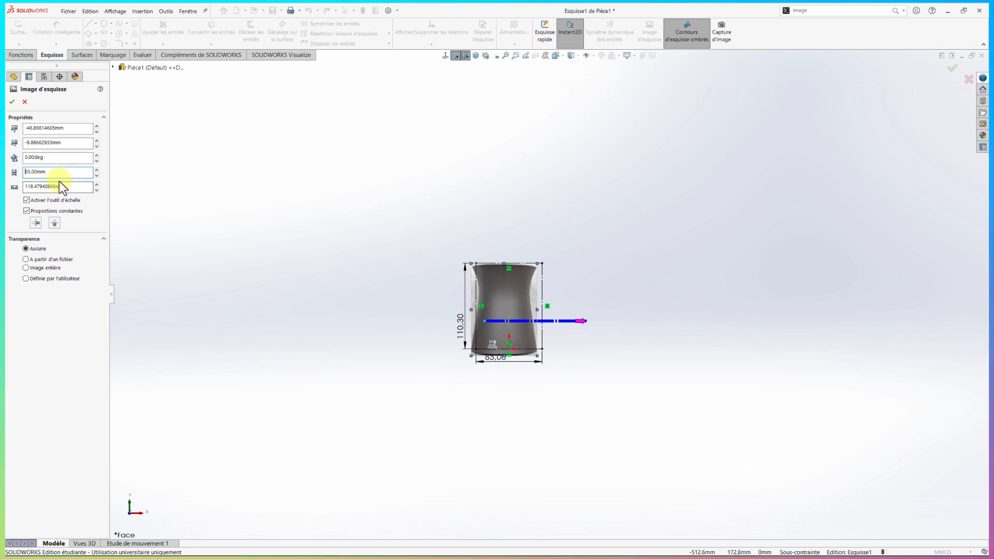
scroll(424, 318, "down", 2)
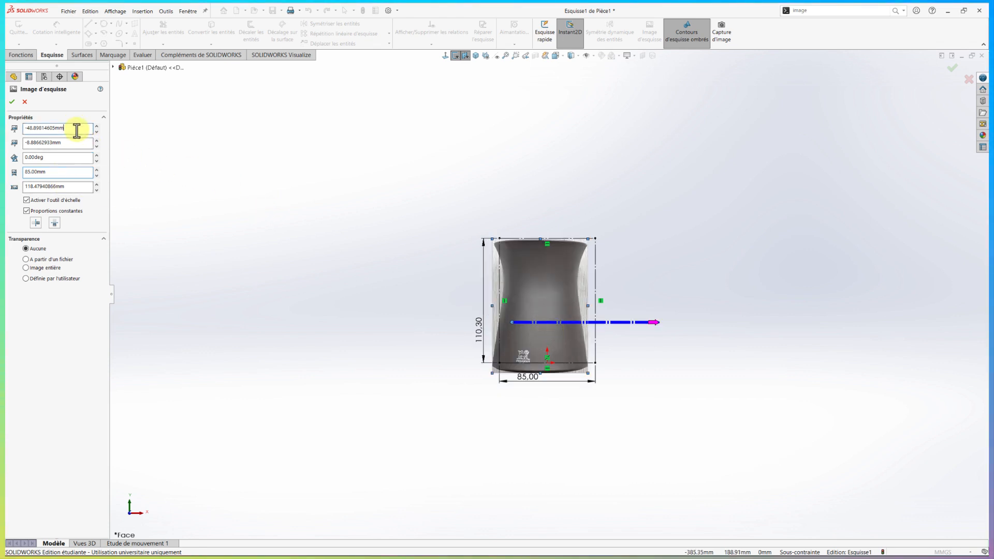
left_click_drag(77, 131, 7, 122)
type("-")
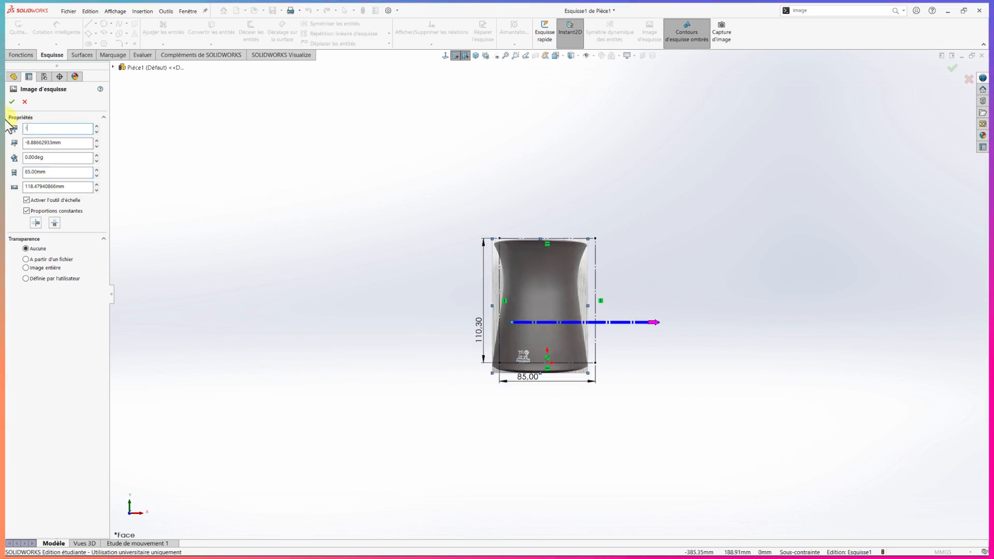
type("42.5")
key("Return")
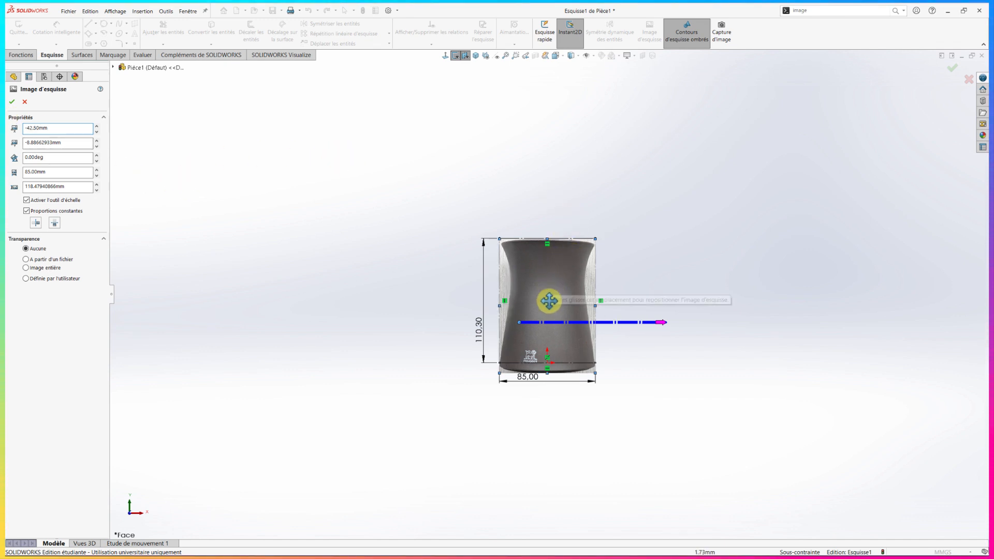
Move the picture up by about 4 mm to fit the rectangle, and accept the picture's placement
scroll(543, 340, "down", 3)
left_click_drag(581, 351, 581, 343)
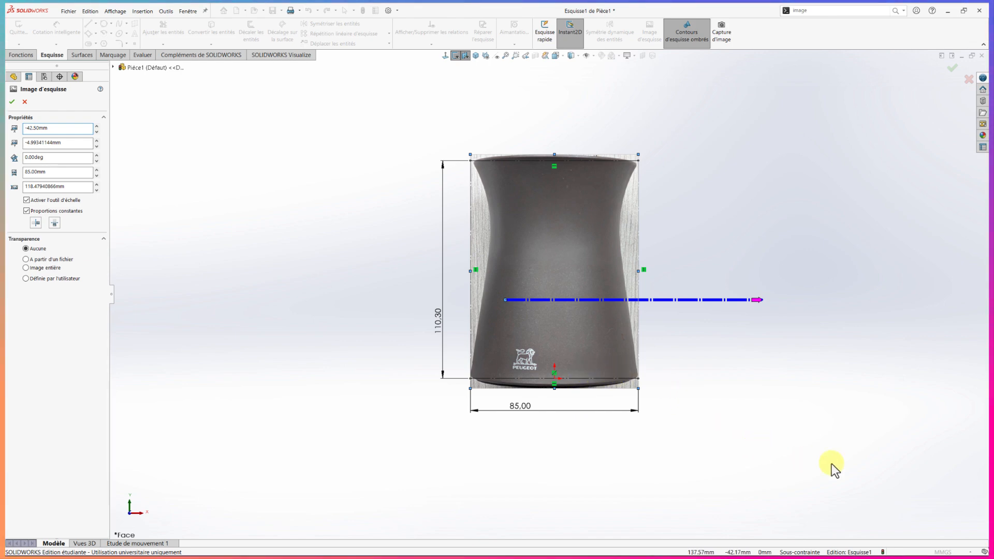
key("Return")
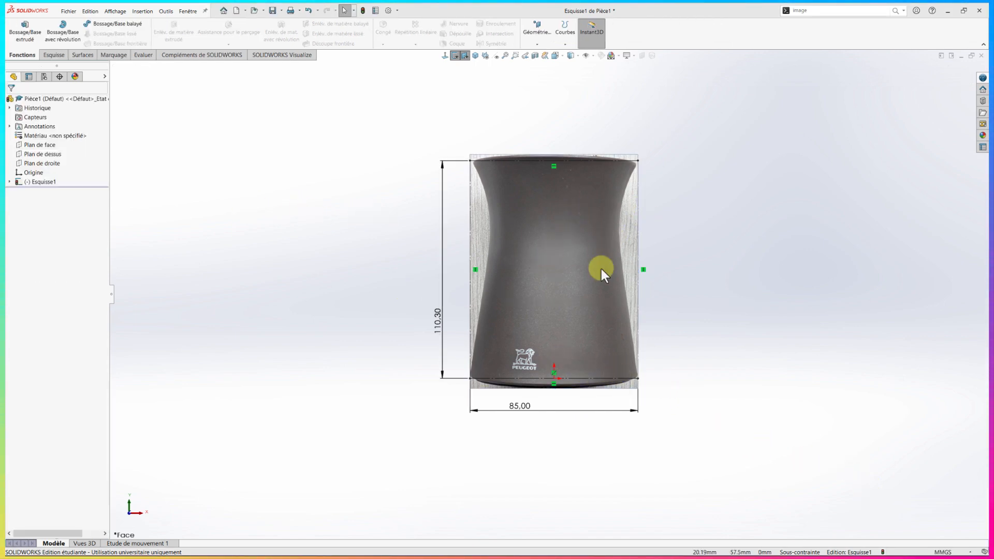
Reopen the sketch picture's properties, set its vertical position to -5.2 mm and accept
left_click(9, 182)
double_click(32, 192)
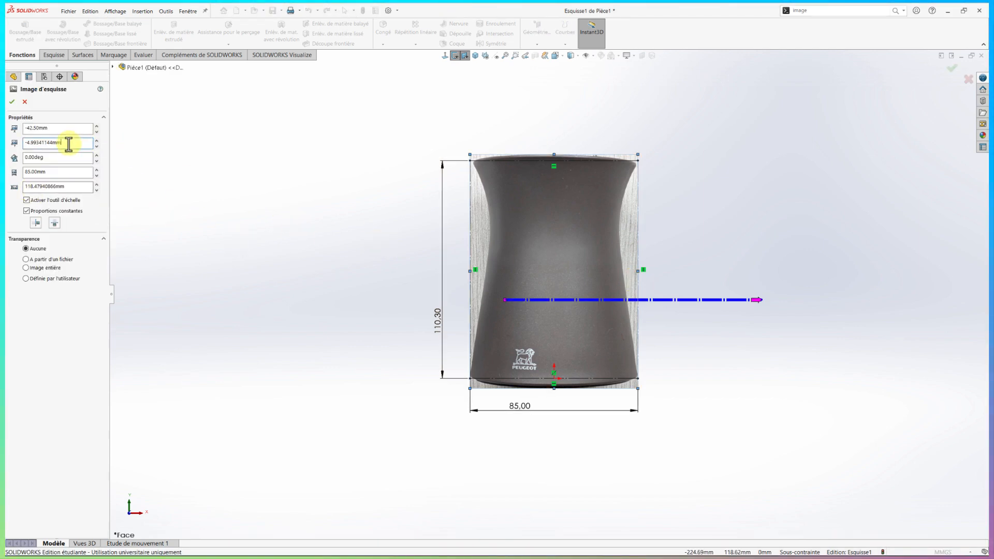
left_click_drag(69, 144, 16, 143)
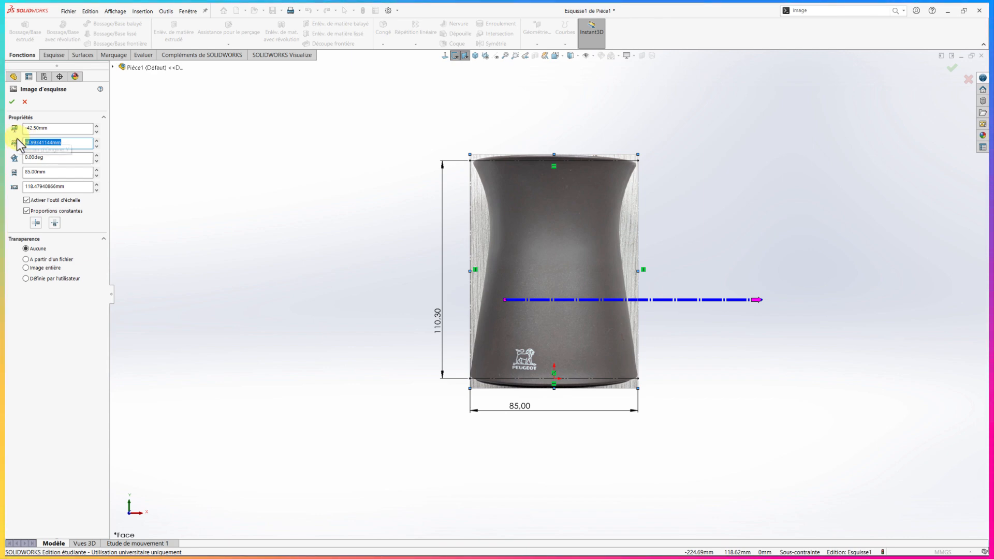
key("Return")
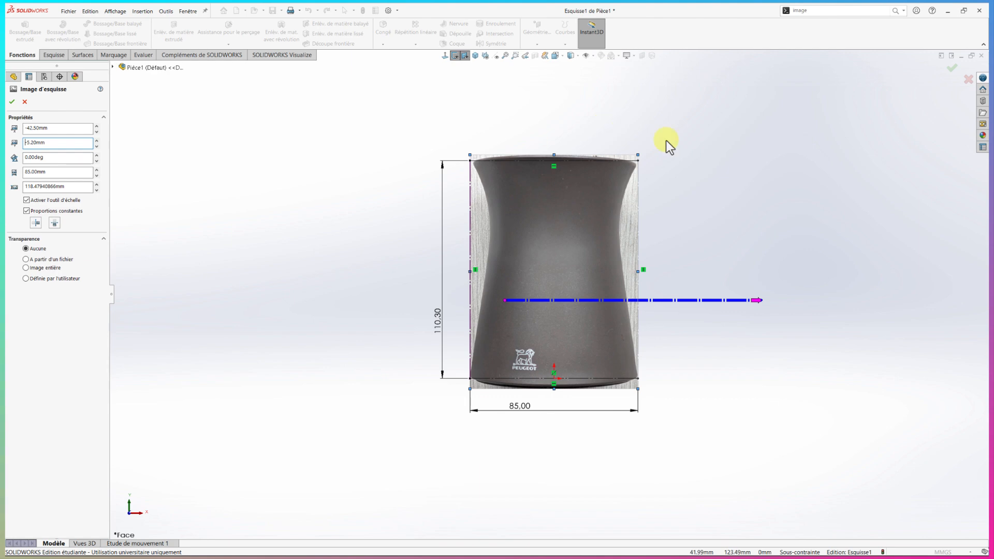
left_click(949, 69)
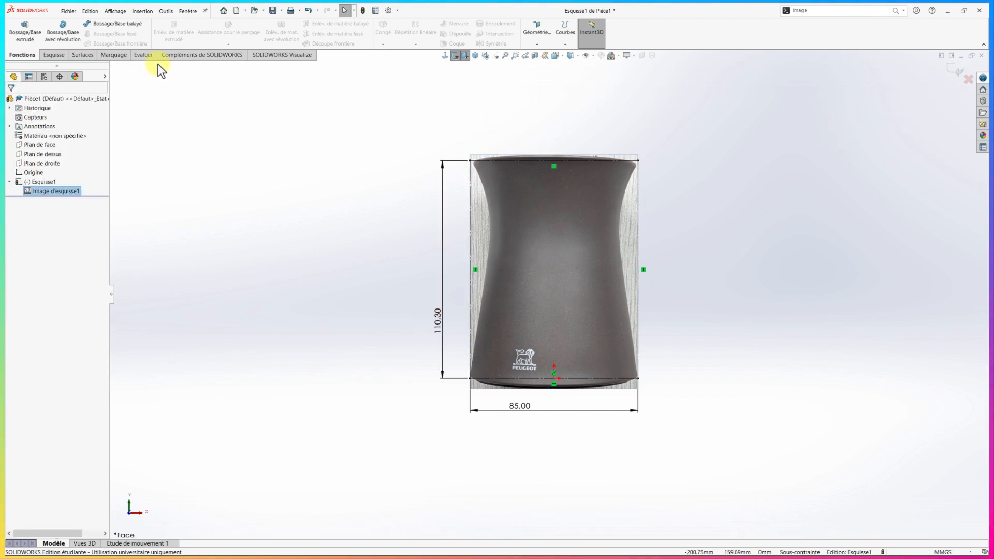
Place a sketch point on the rectangle's top line at the left edge of the receptacle's rim, about 39.7 mm from the centre
left_click(55, 57)
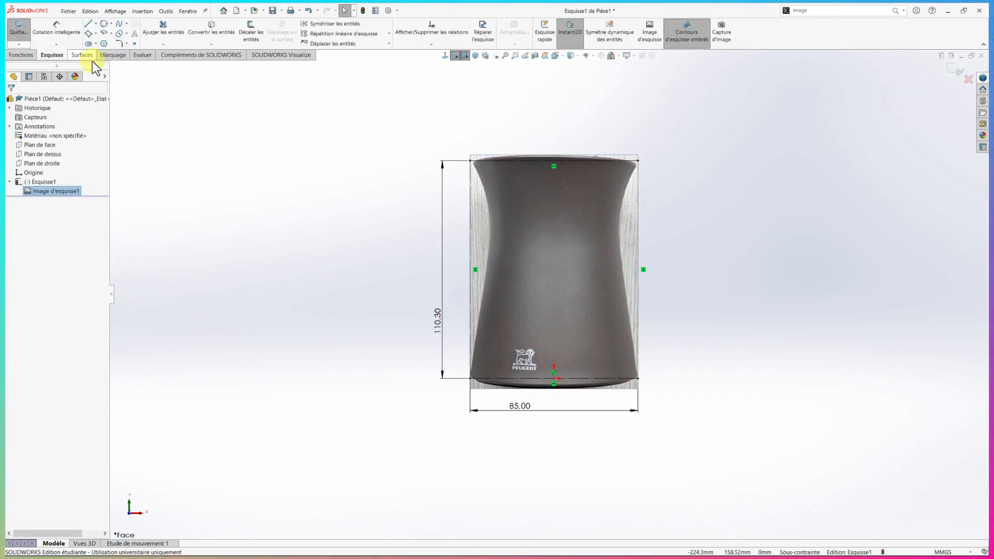
left_click(134, 44)
scroll(455, 125, "down", 2)
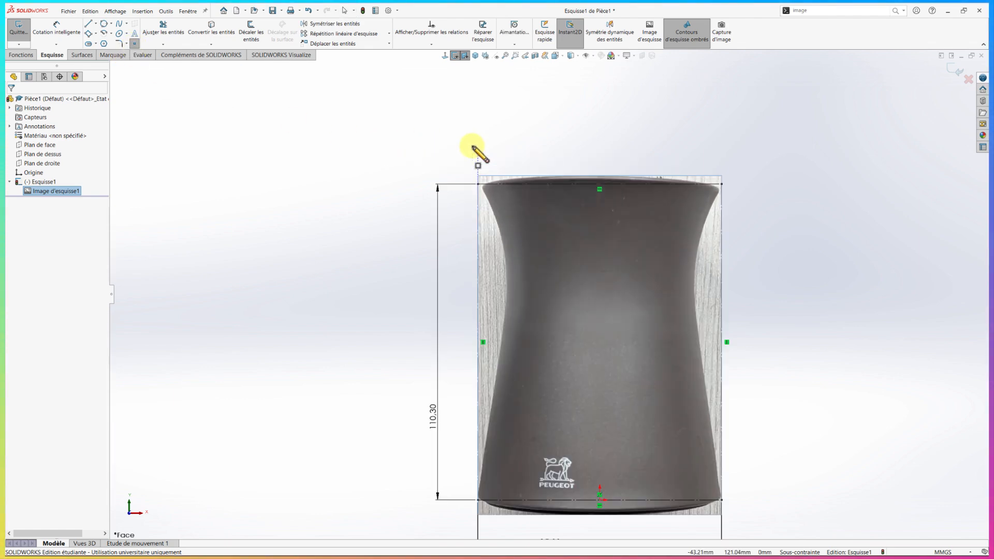
left_click(487, 184)
Dimension the point to the top line's midpoint as 82.4/2 mm and close the sketch
key("d")
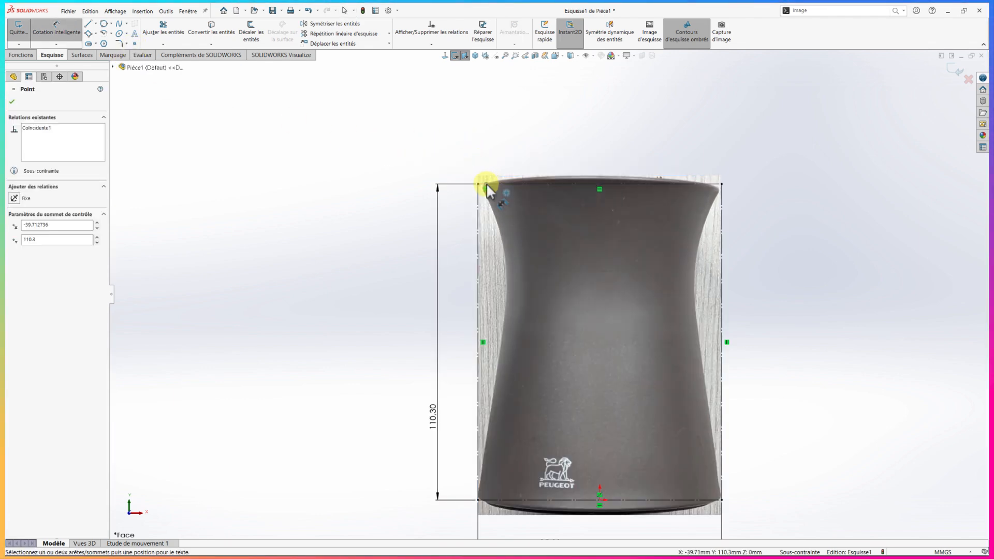
left_click(600, 182)
left_click(567, 163)
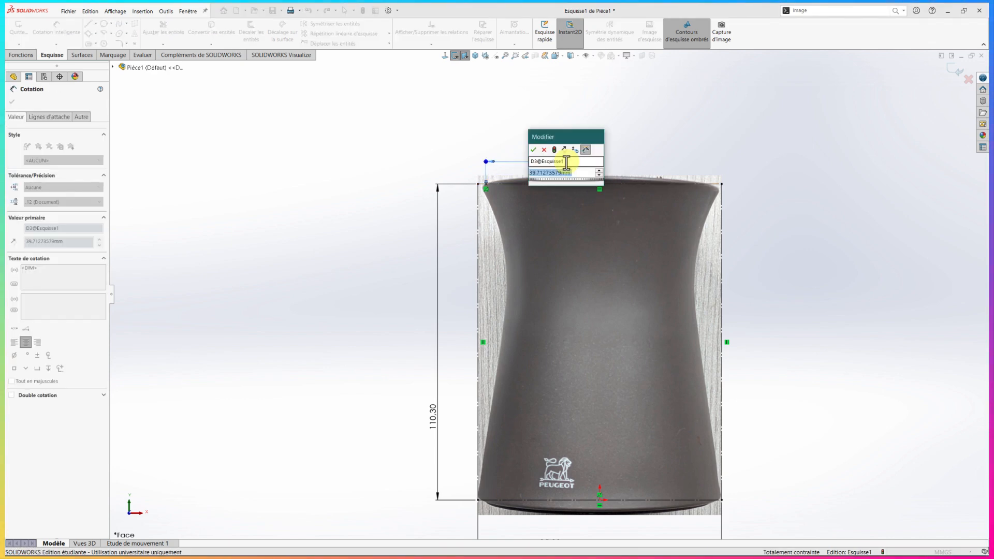
type("82.4/2")
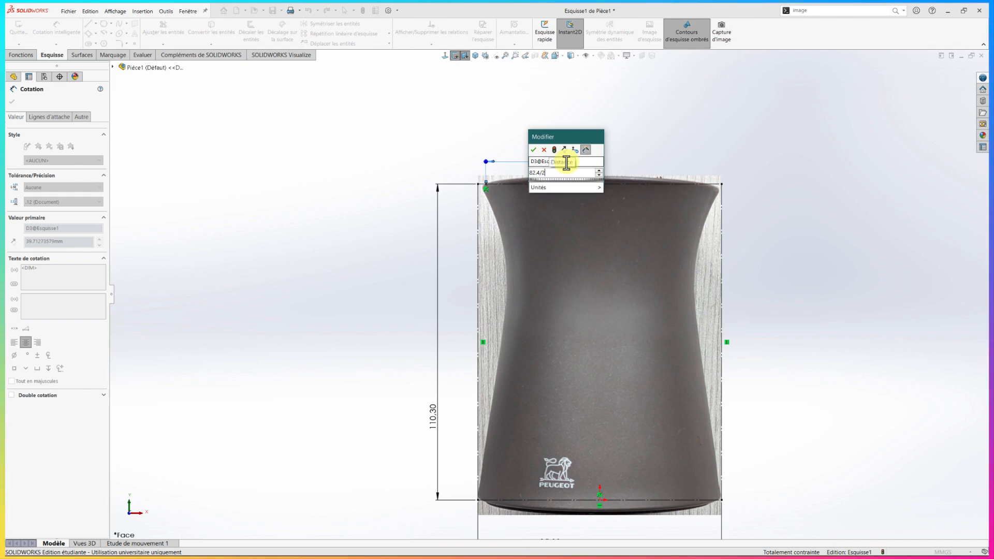
key("Return")
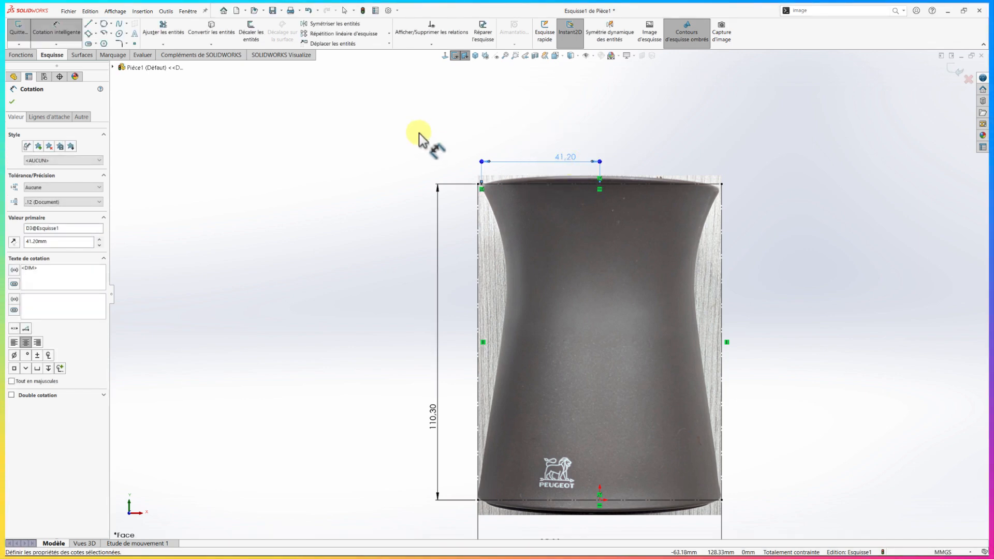
key("Escape")
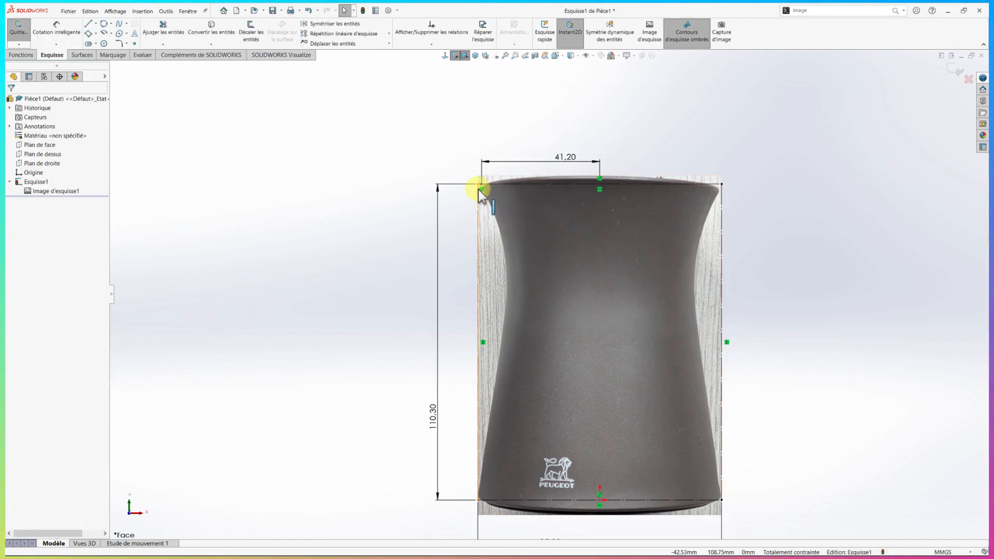
key("f")
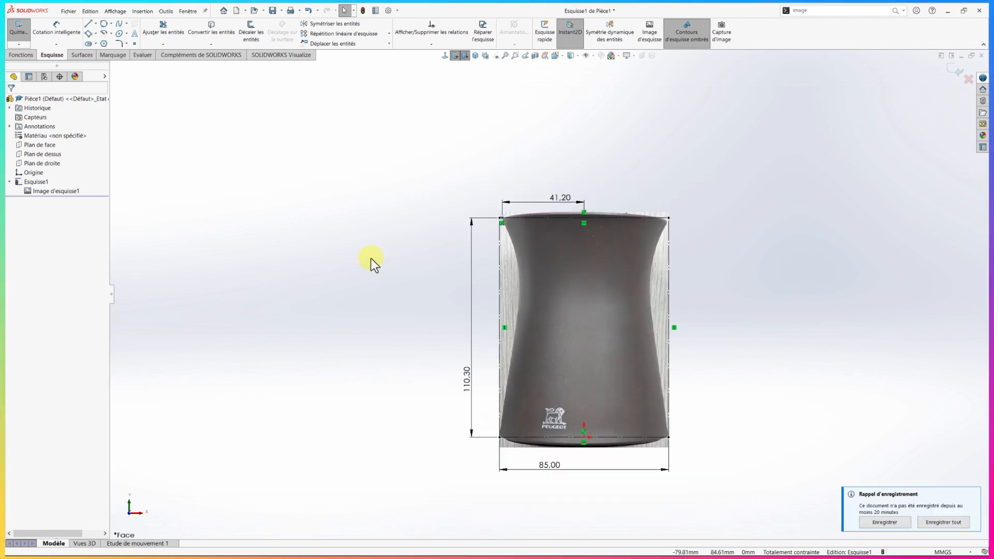
scroll(685, 345, "down", 1)
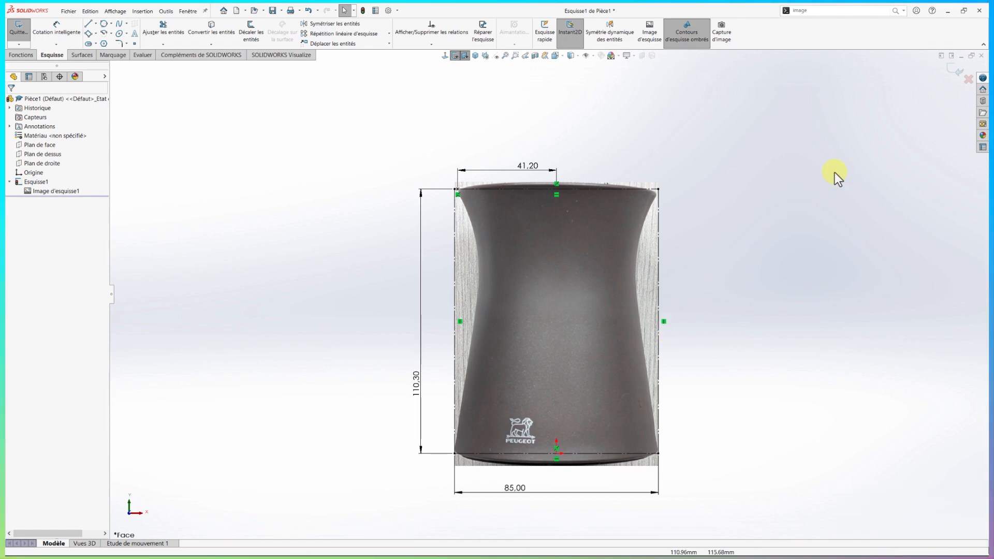
left_click(951, 69)
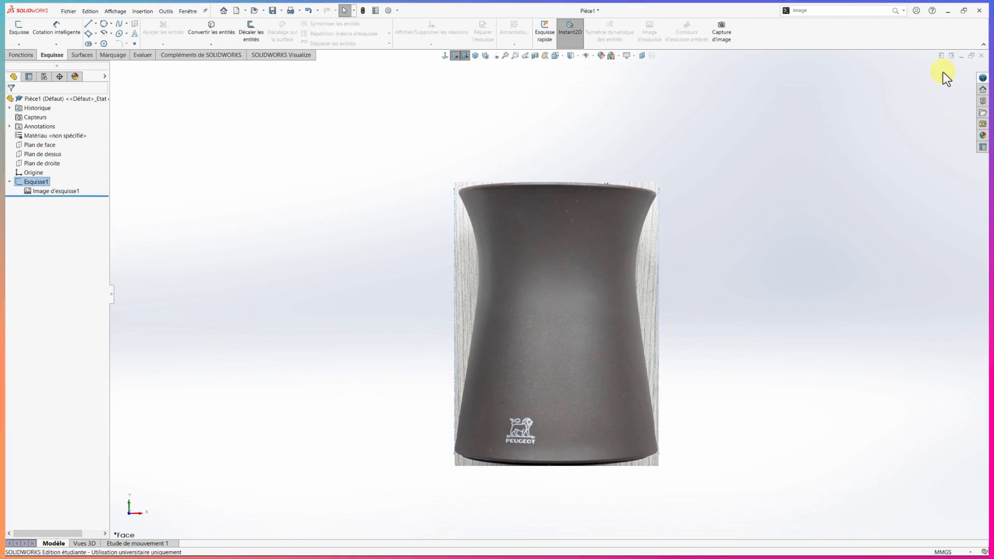
Rename the picture's sketch to "image d'esquisse"
left_click(34, 182)
left_click(34, 183)
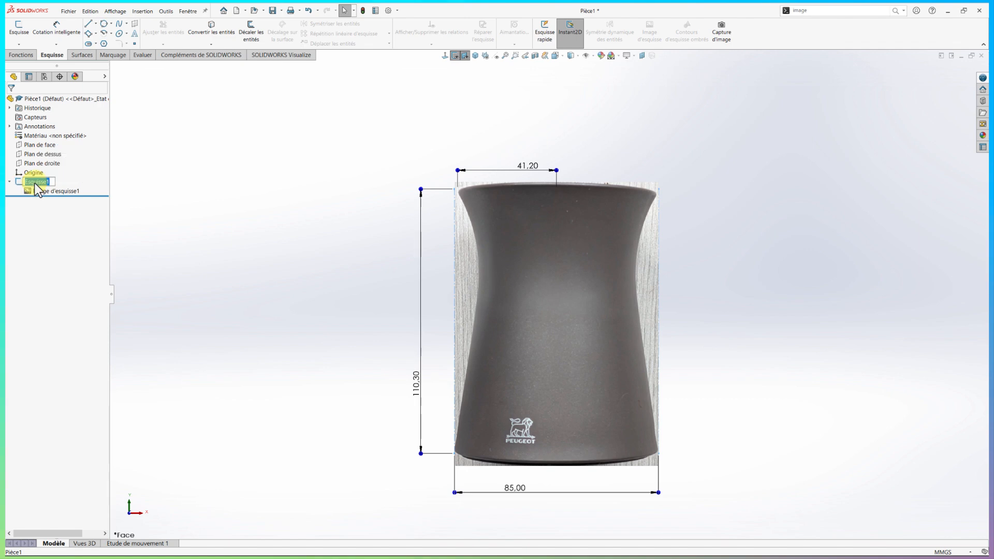
type("ima")
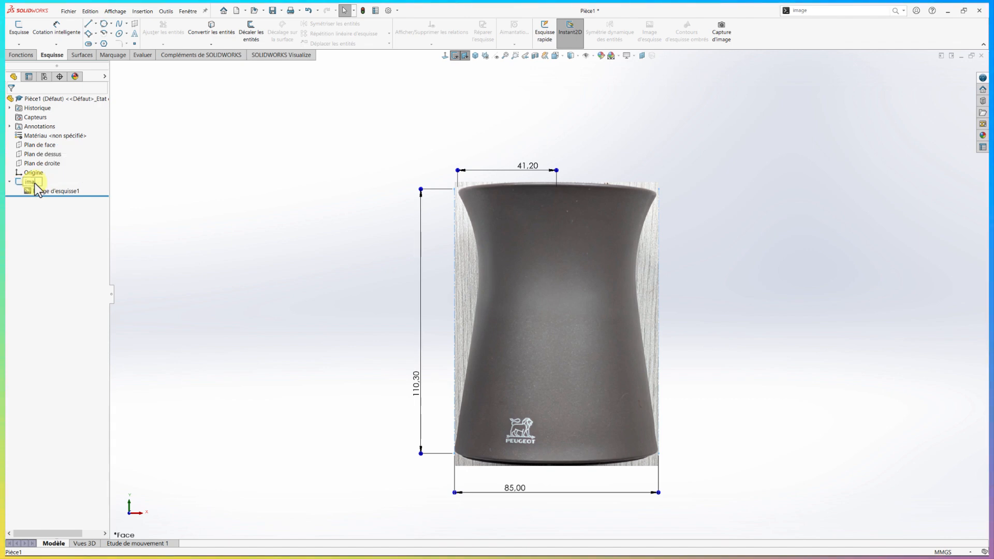
type("ge d'es")
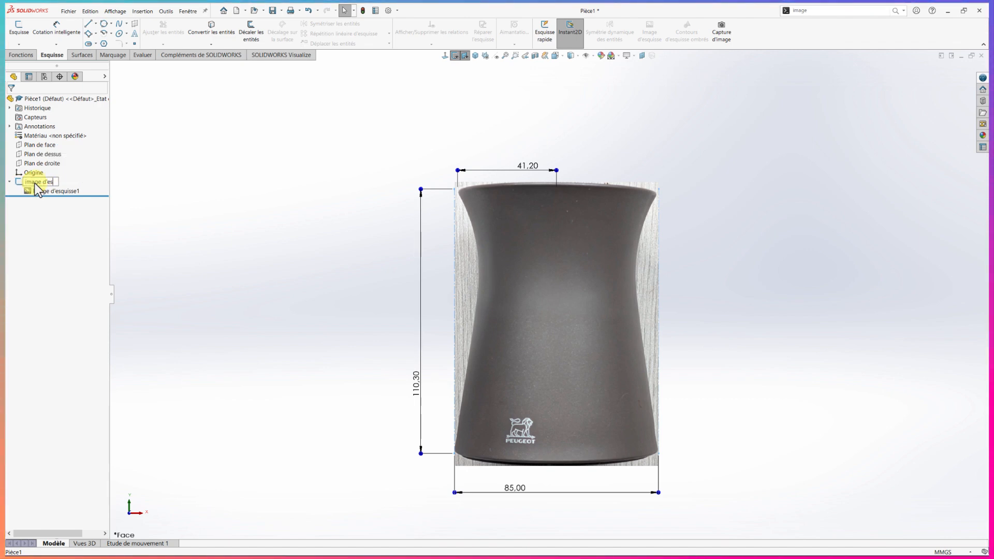
type("quisse")
key("Return")
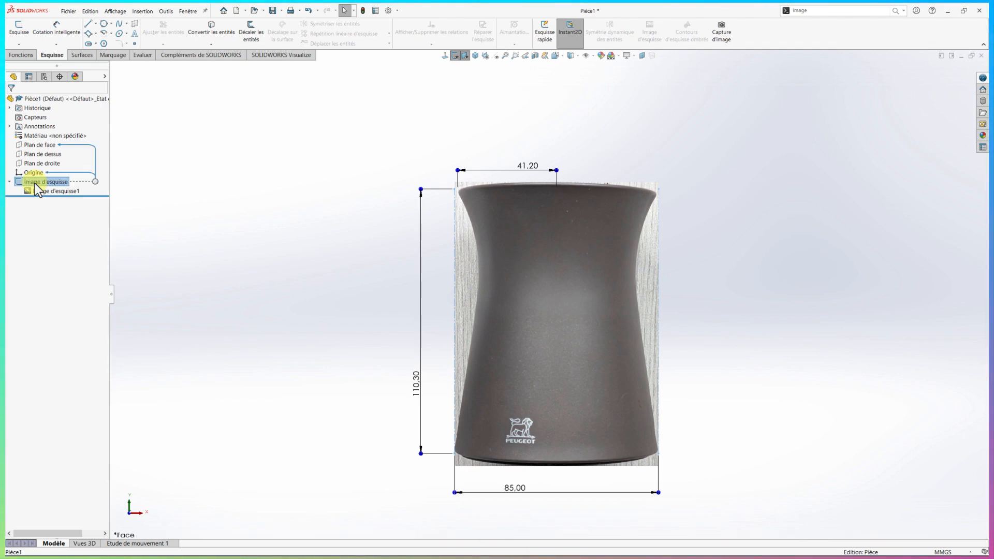
left_click(156, 199)
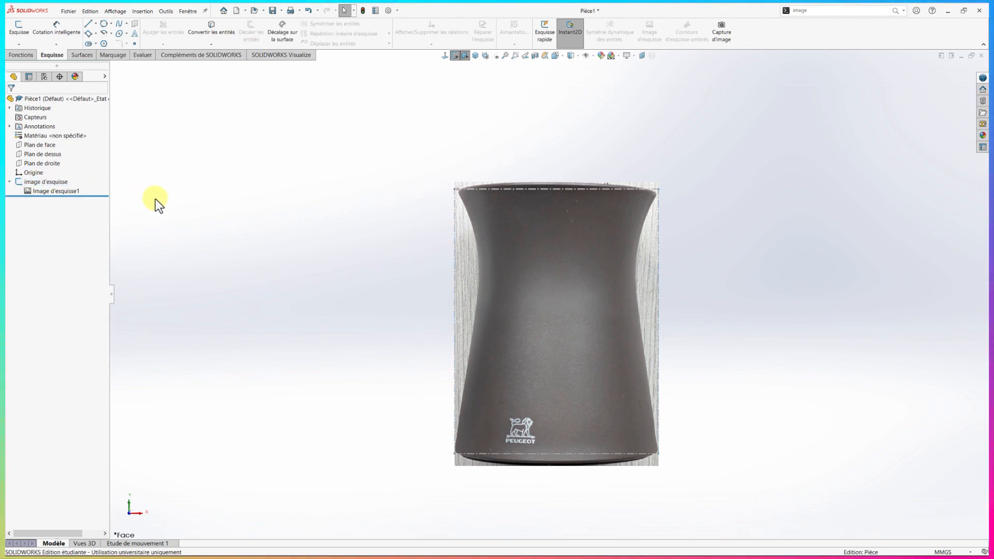
In a new sketch on the front plane, draw a three-point spline from the rim point through the waist to the rectangle's lower-left corner, and close the sketch
left_click(20, 145)
left_click(27, 137)
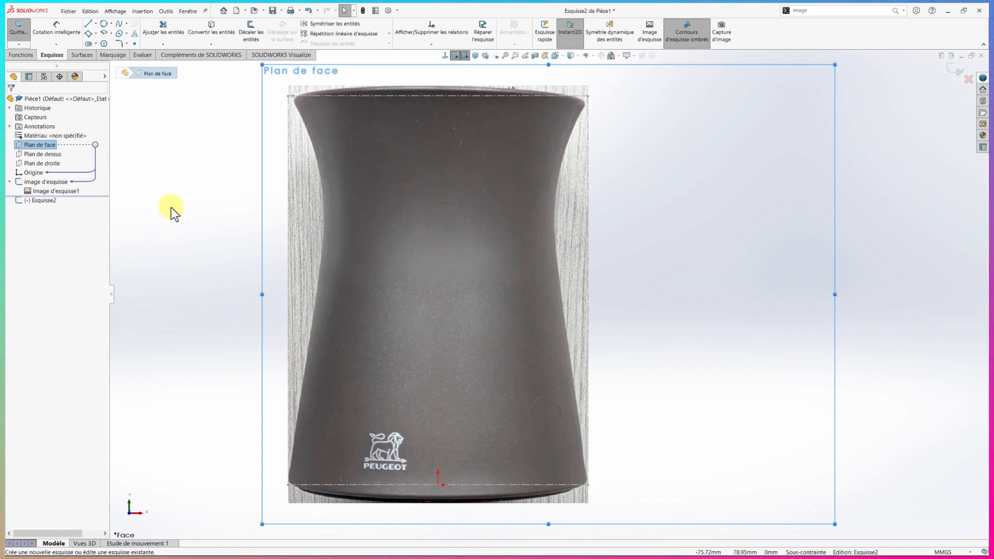
right_click_drag(180, 206, 159, 188)
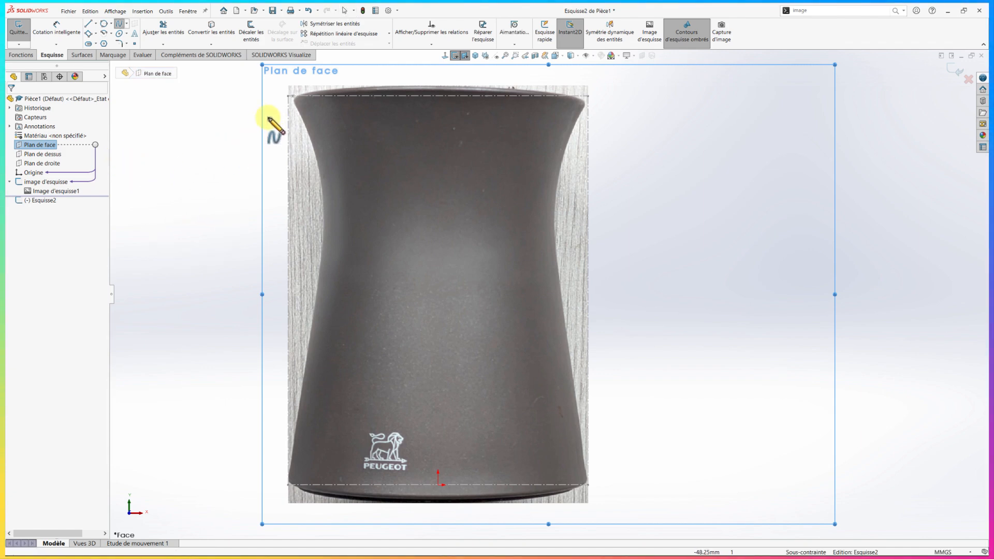
left_click(293, 96)
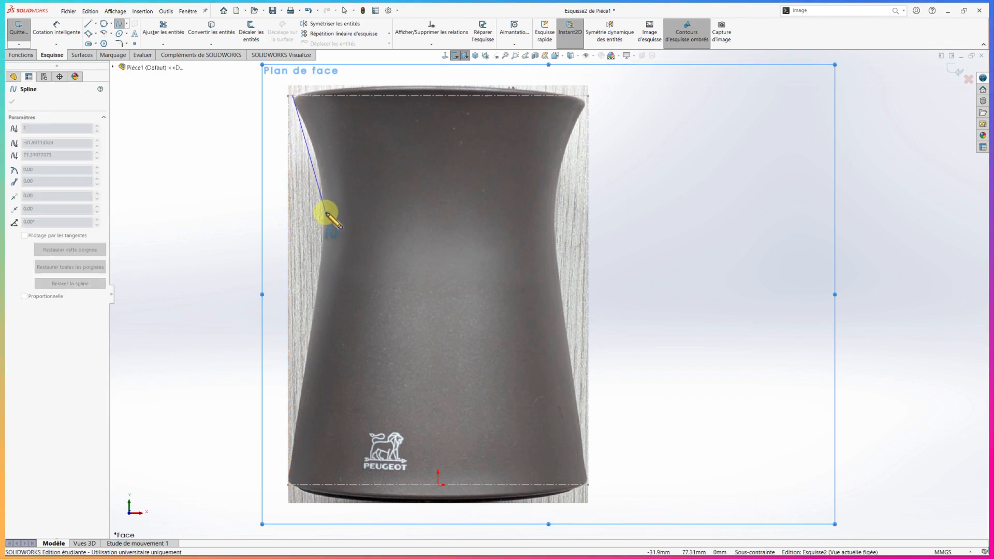
left_click(326, 213)
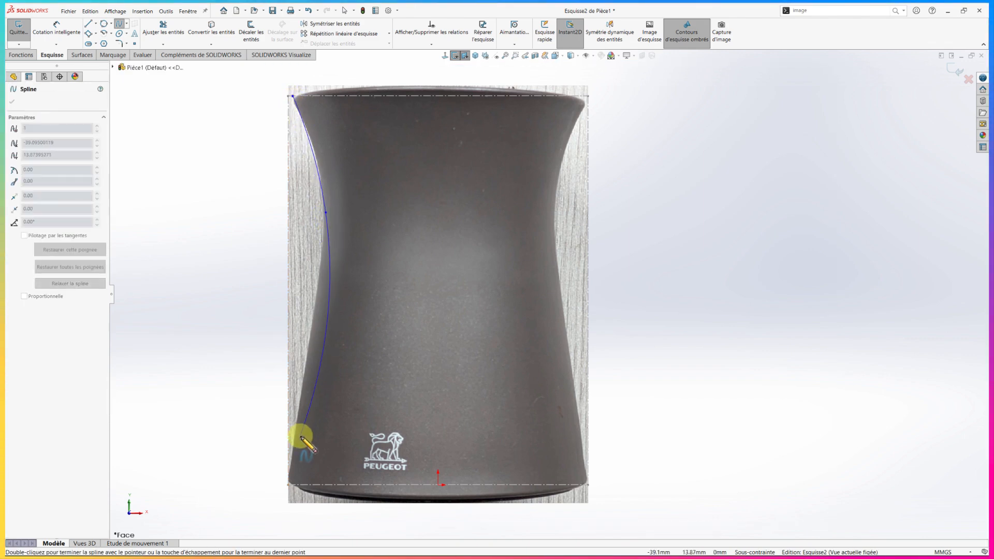
double_click(288, 486)
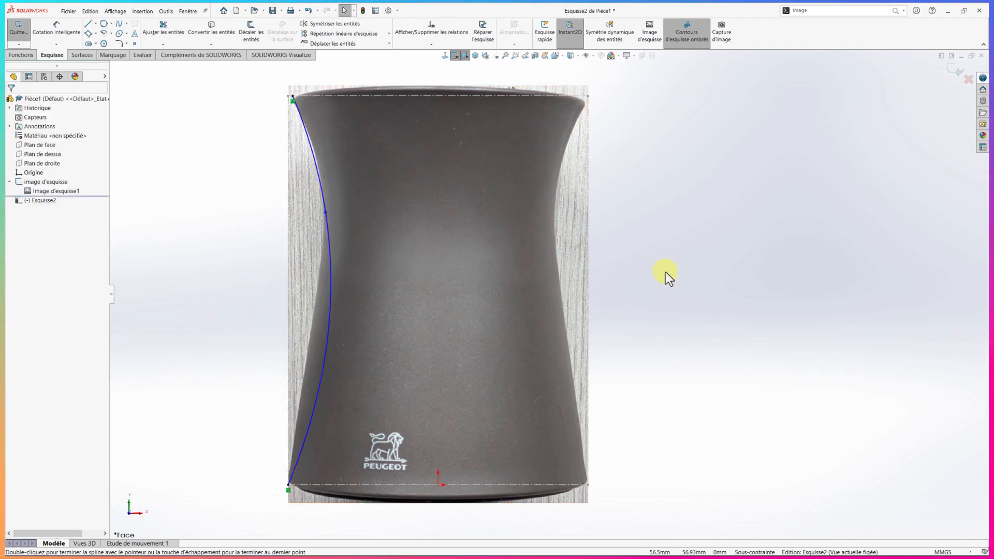
left_click(951, 70)
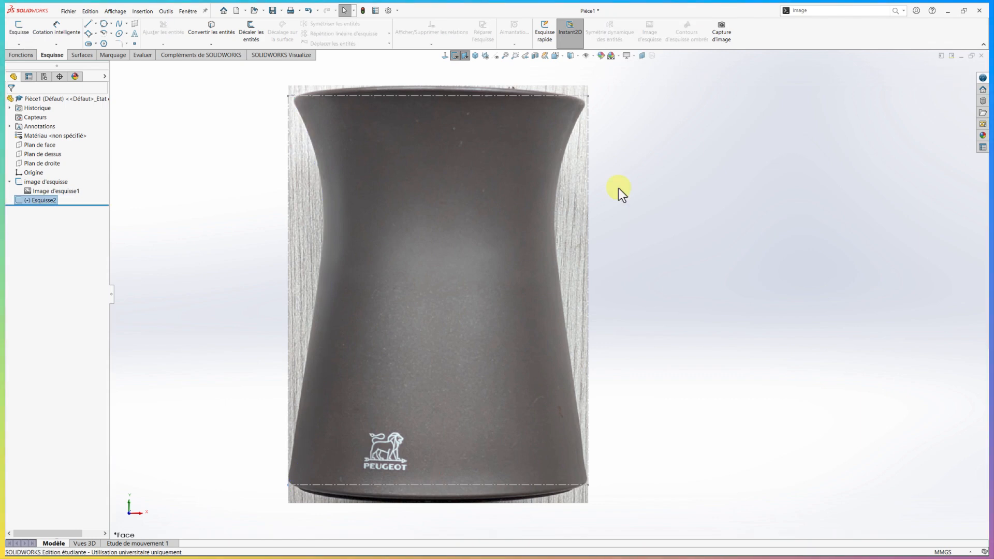
Edit the "image d'esquisse" sketch and draw a vertical construction line from the origin to the midpoint of the rectangle's top line
left_click(20, 182)
left_click(28, 159)
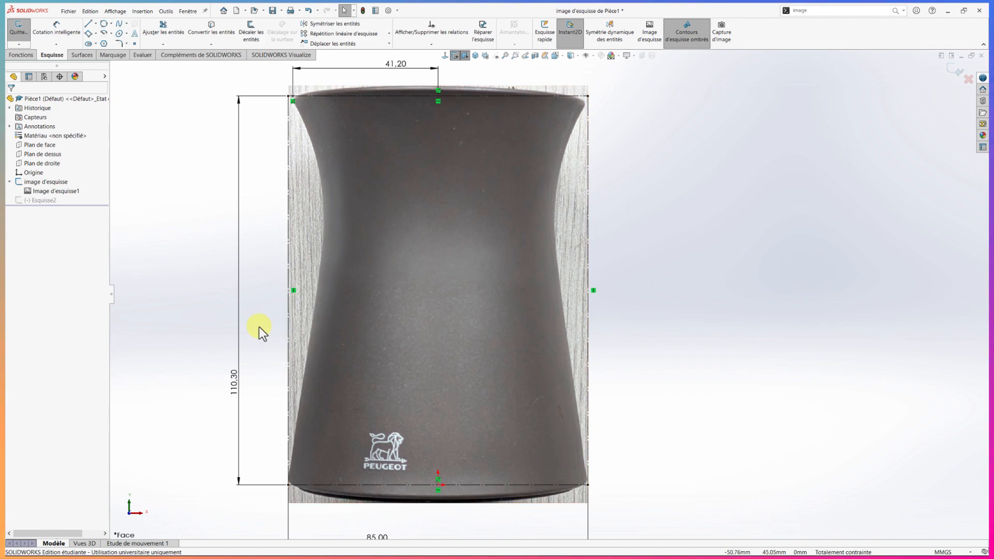
right_click_drag(169, 263, 182, 280)
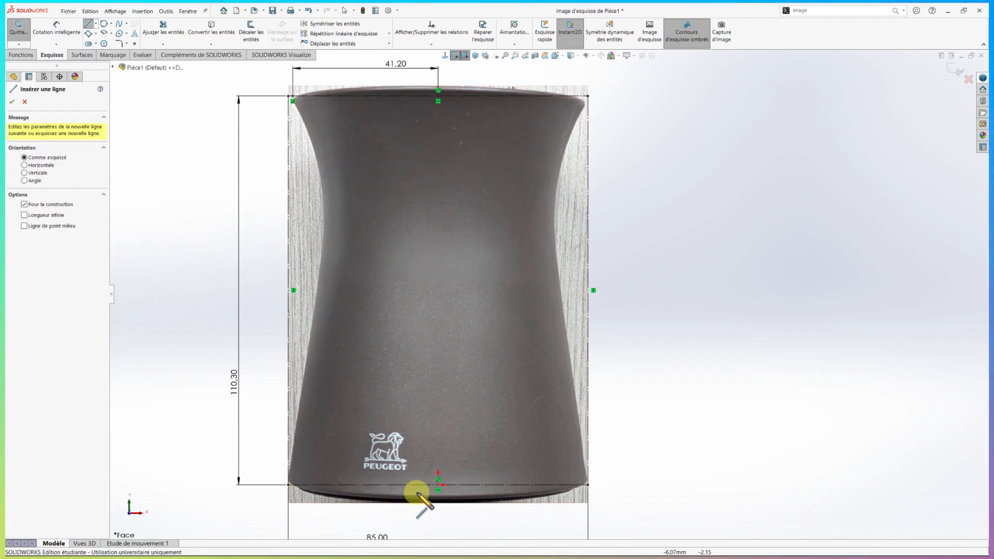
left_click(438, 485)
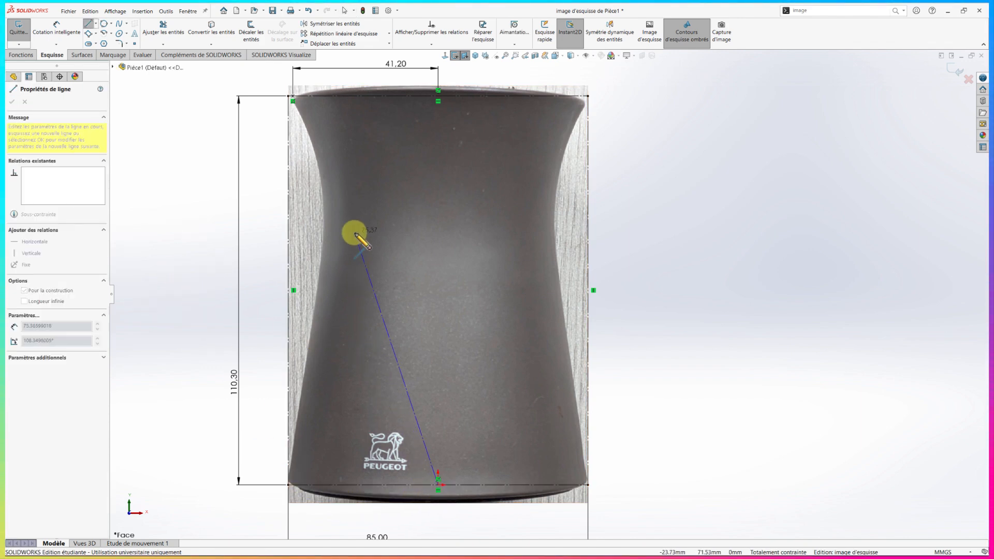
left_click(438, 96)
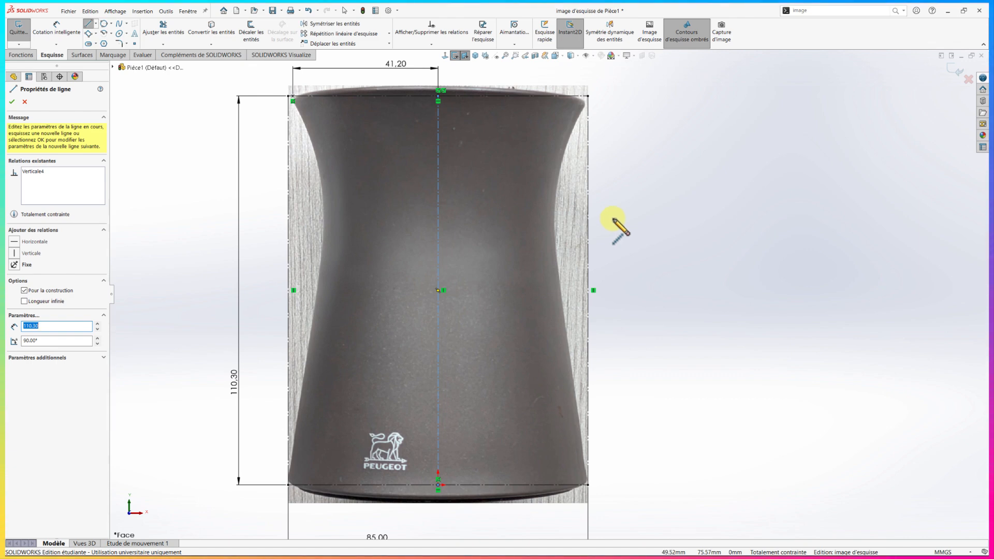
Draw a horizontal midpoint line about 61.8 mm long across the waist, centred on the vertical axis, and make it construction geometry
key("s")
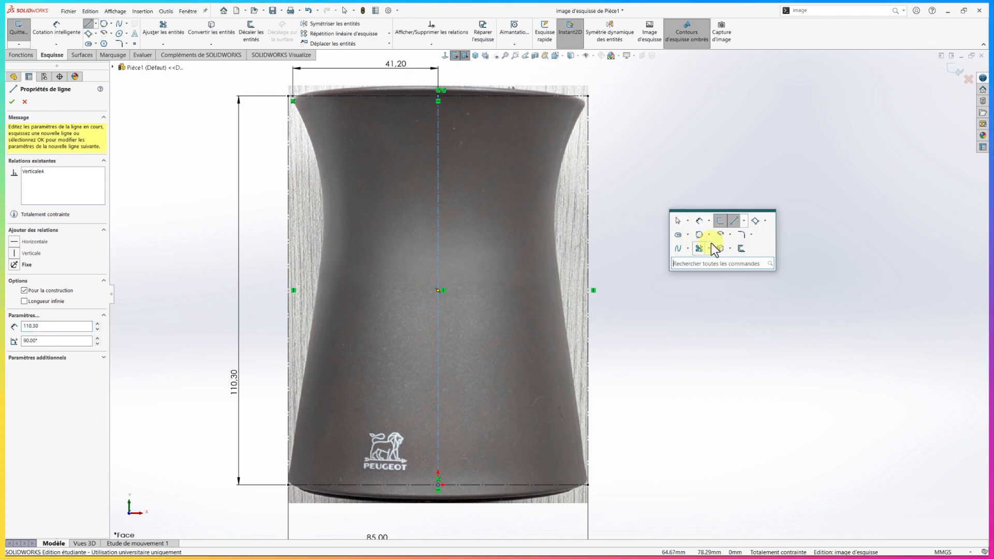
left_click(744, 221)
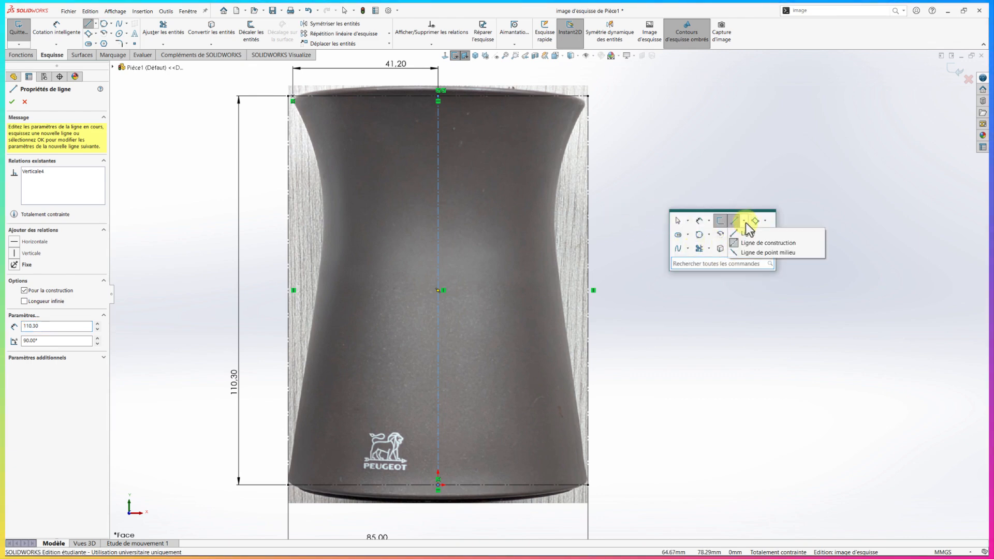
left_click(750, 252)
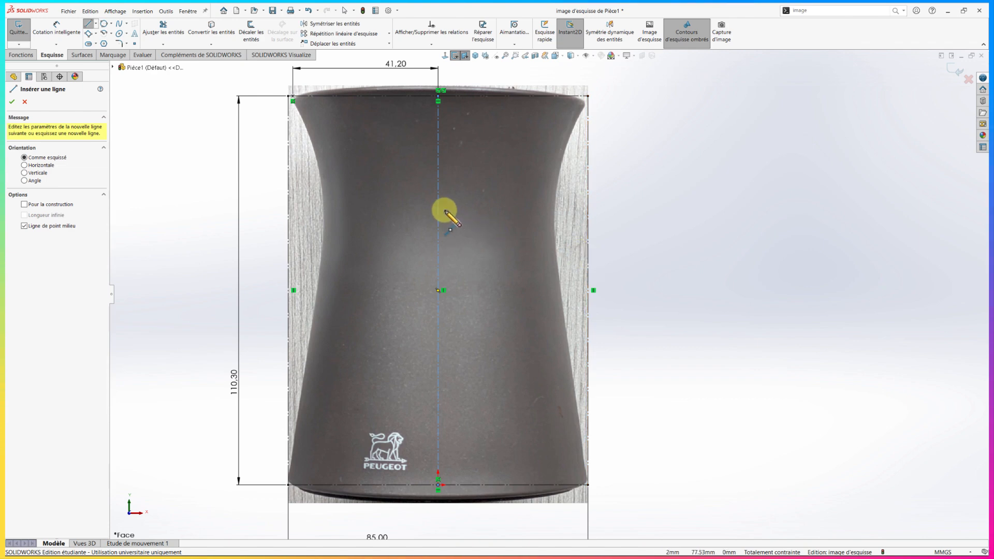
left_click(438, 192)
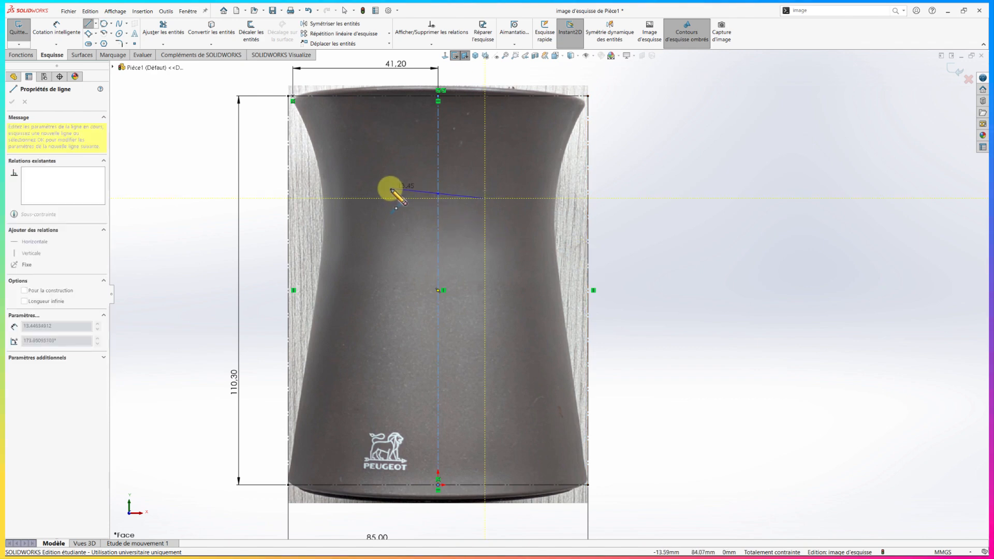
left_click(329, 193)
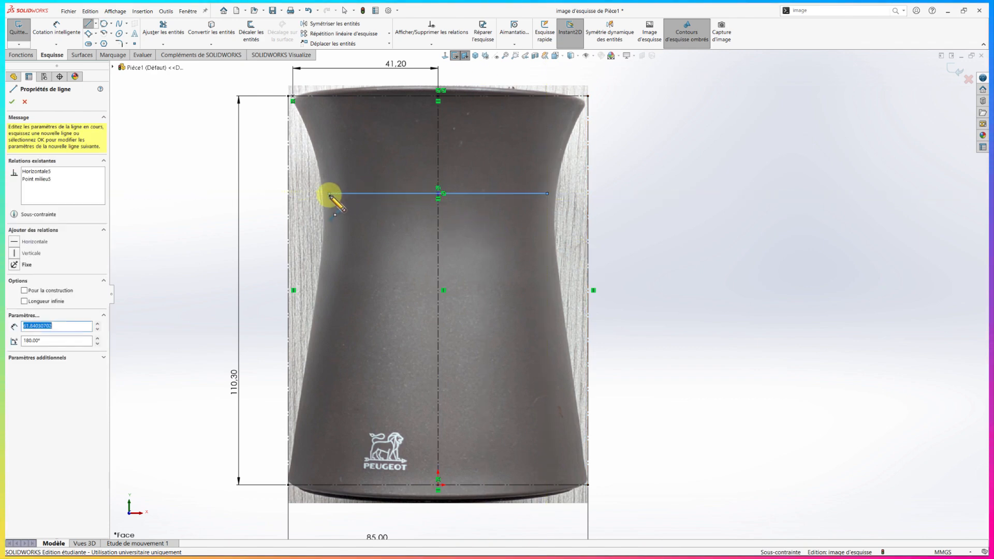
key("Escape")
key("Escape")
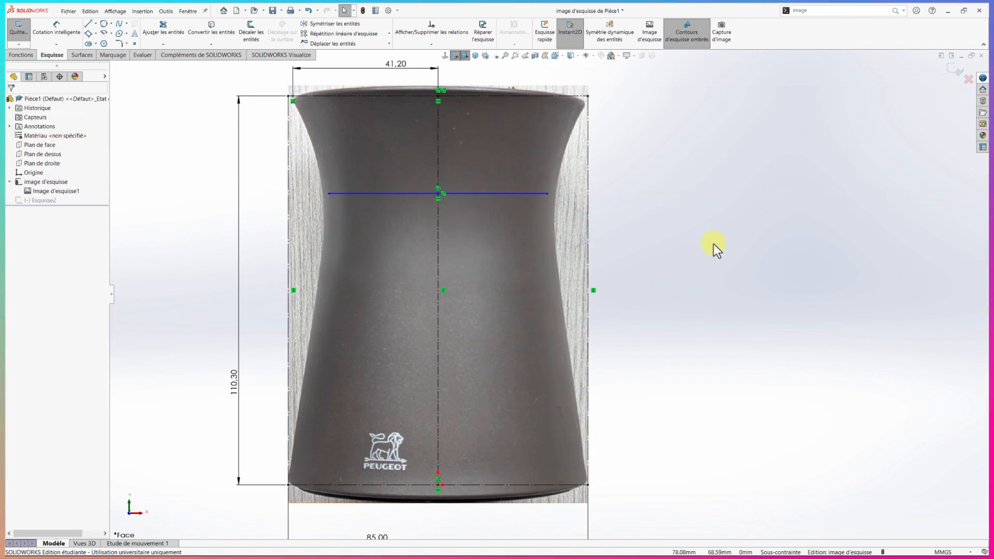
left_click(539, 194)
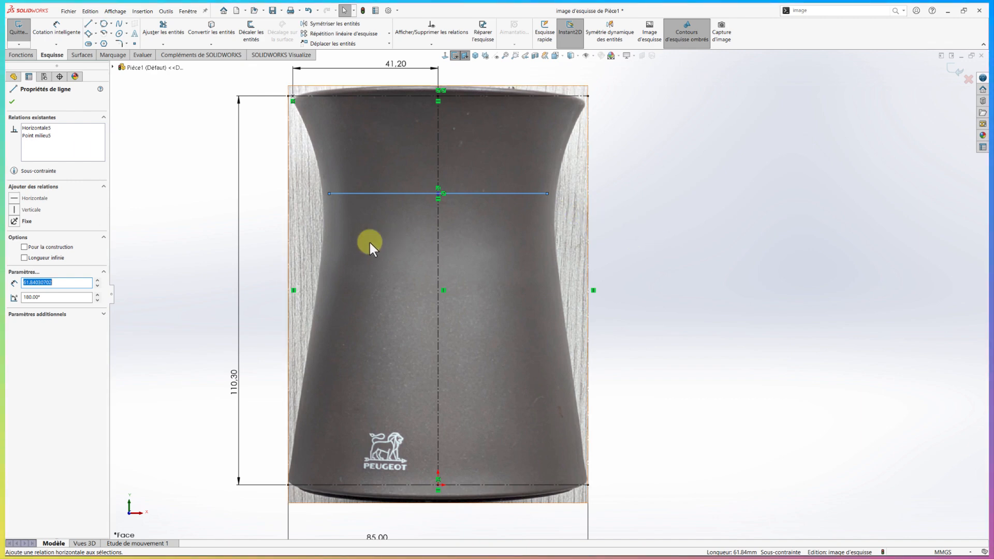
left_click(23, 247)
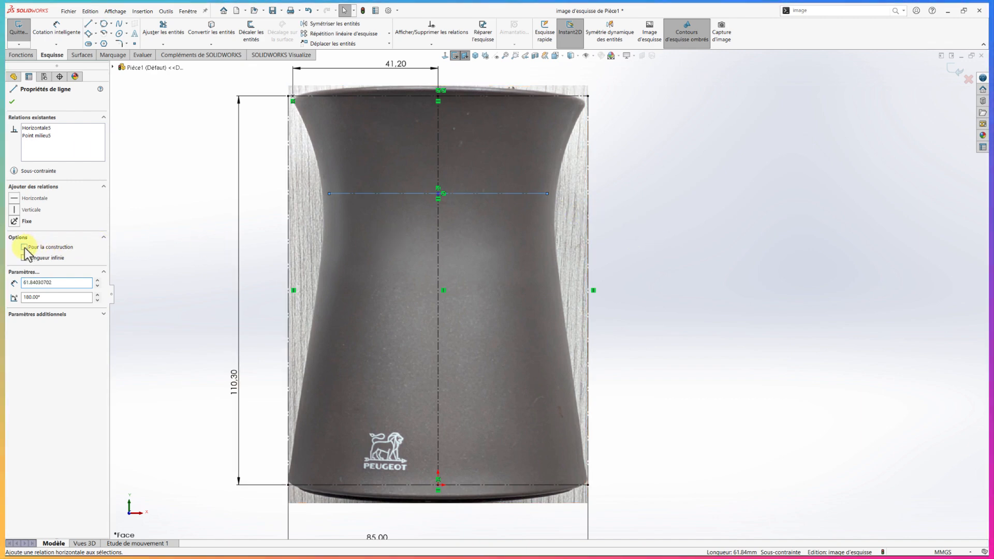
Dimension the length of the horizontal waist line as 66 mm
right_click_drag(660, 253, 663, 214)
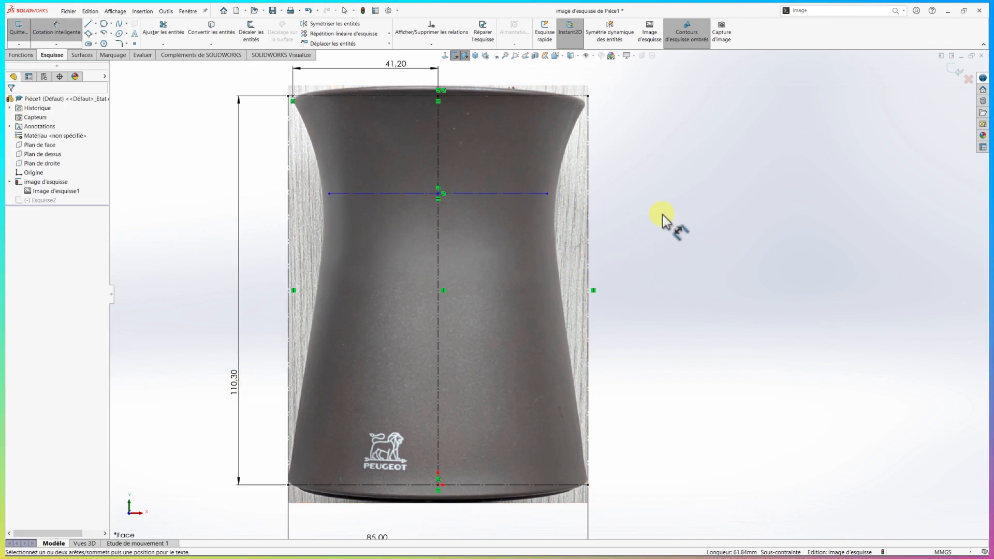
left_click(533, 194)
left_click(514, 185)
type("66")
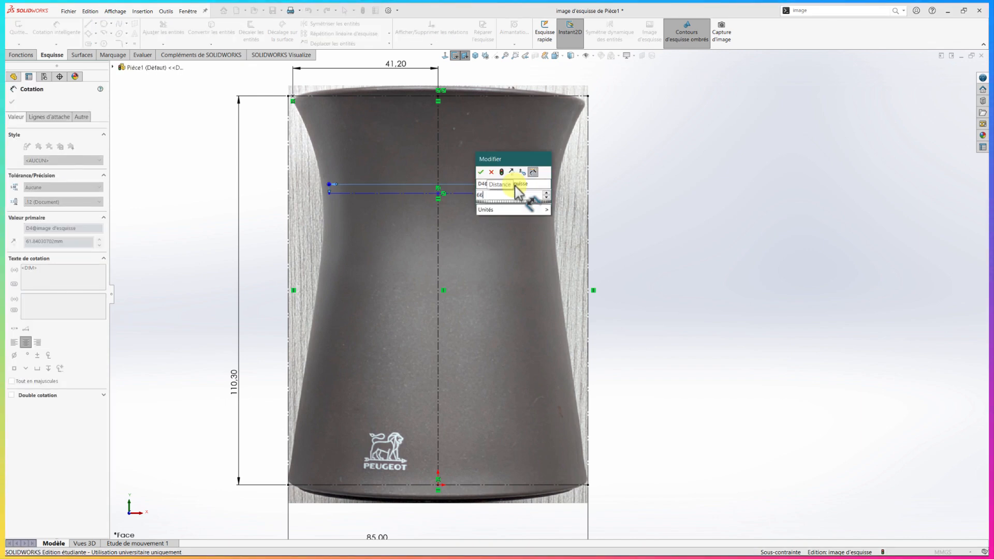
key("Return")
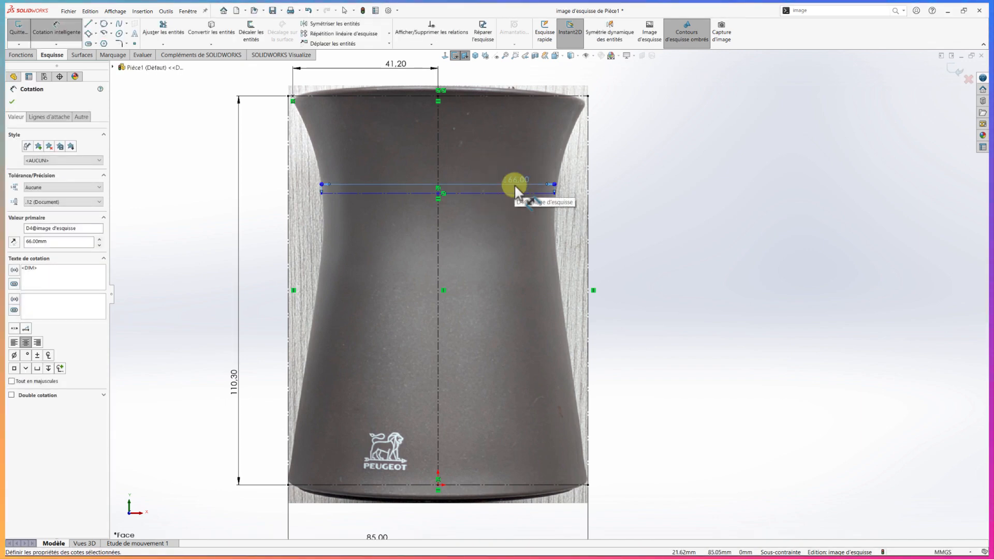
Dimension the waist line's height above the origin as 77.8 mm
left_click(542, 193)
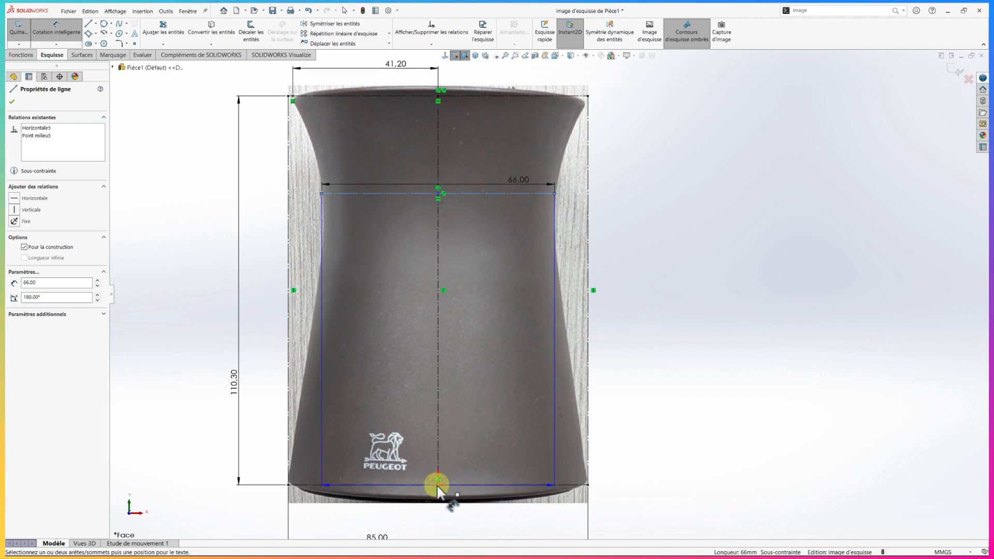
left_click(438, 486)
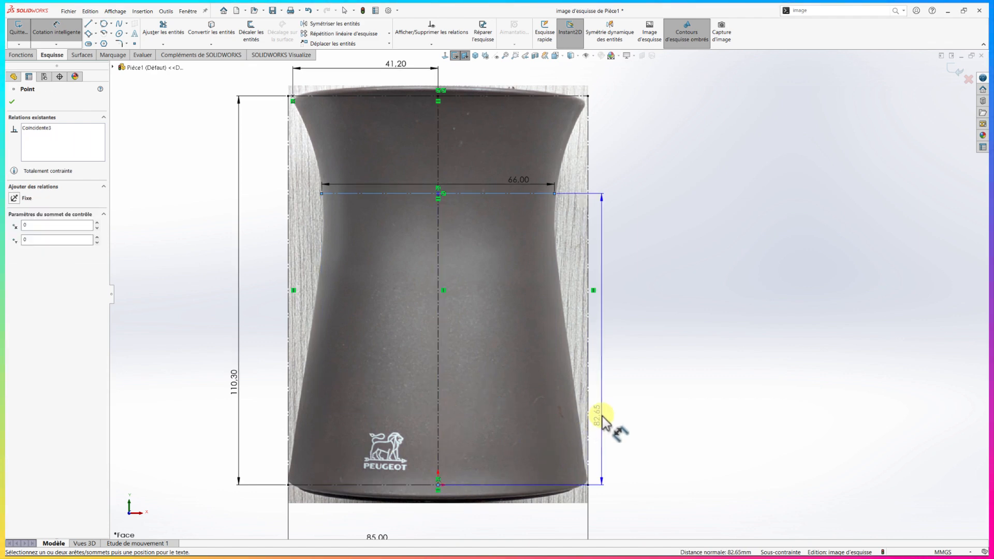
left_click(613, 396)
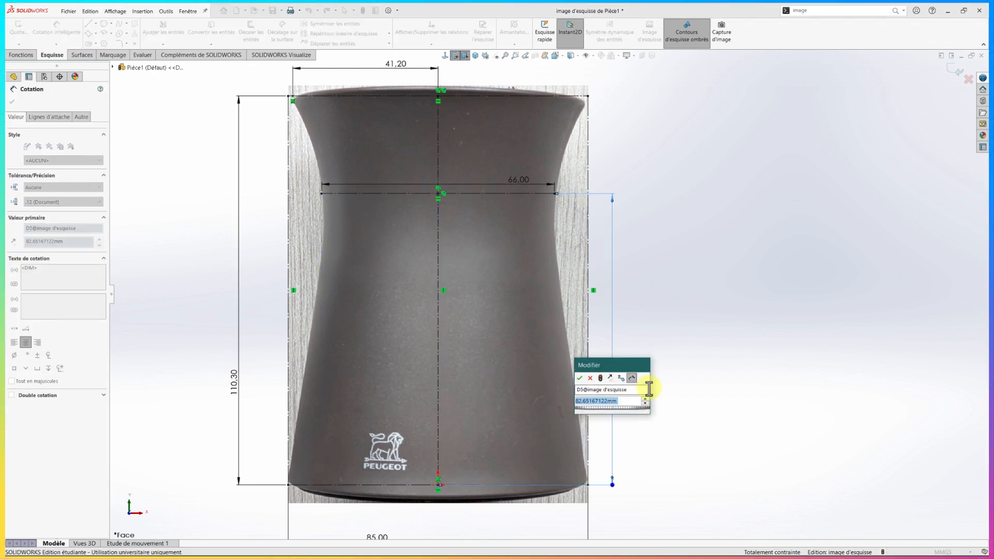
type("77")
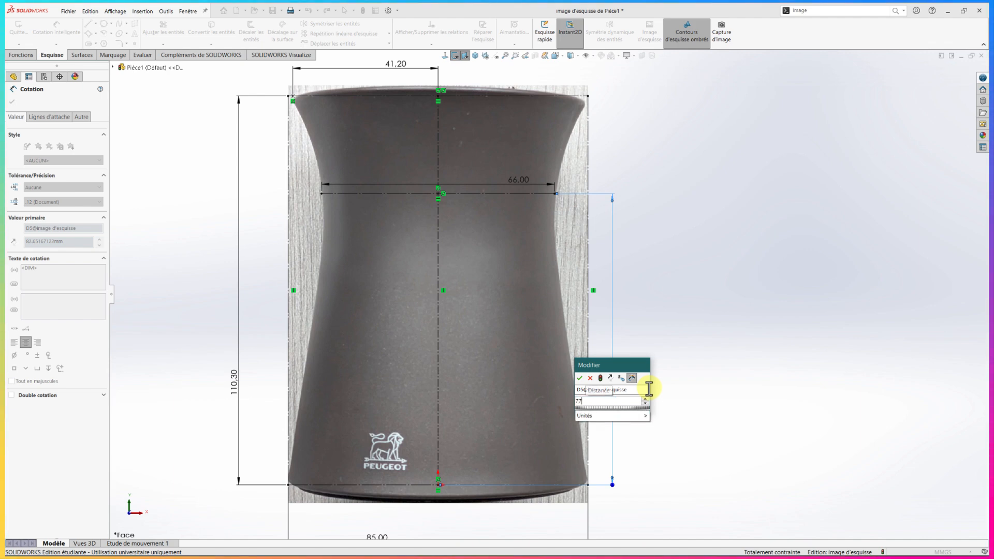
type(".8")
key("Return")
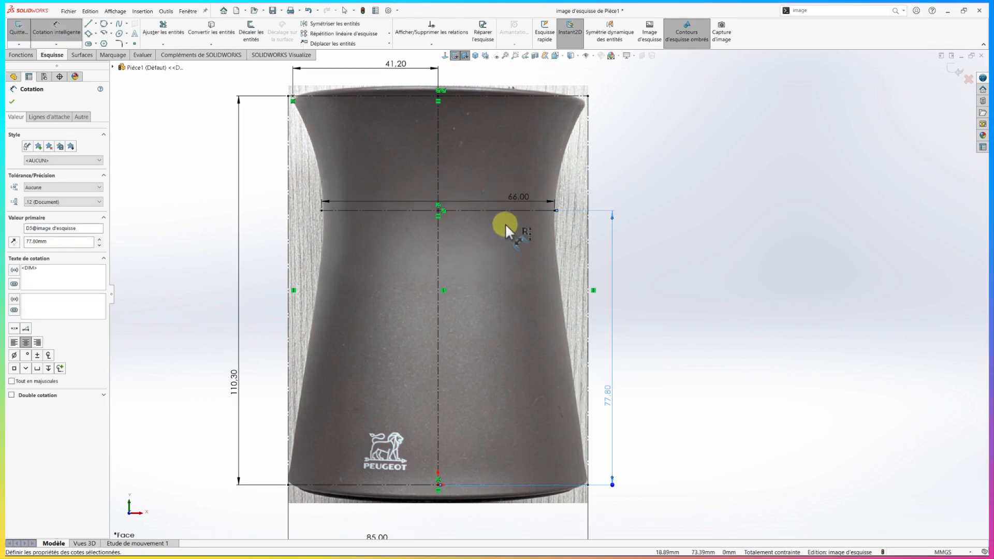
Change the waist line's length to 65 mm and close the sketch
left_click(520, 199)
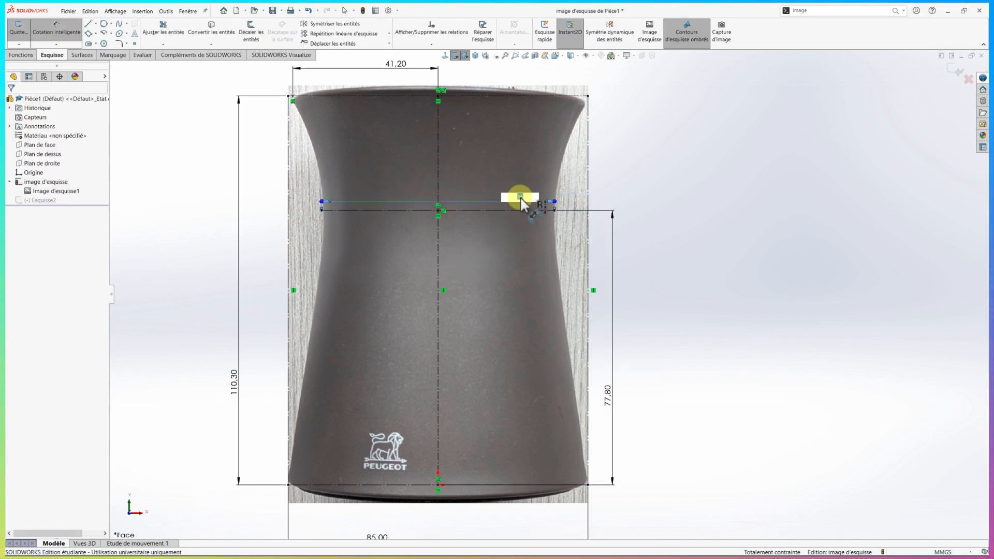
type("65")
key("Return")
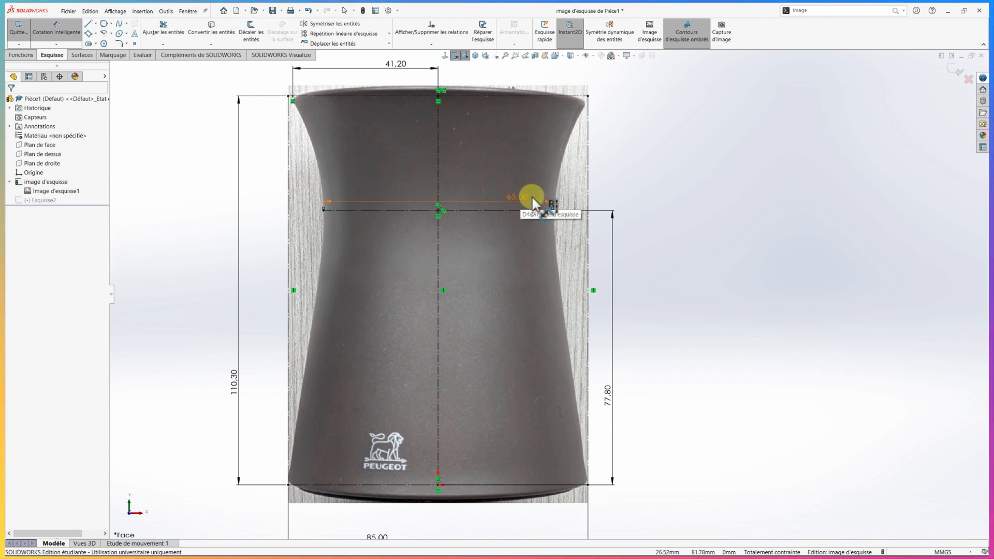
left_click(957, 71)
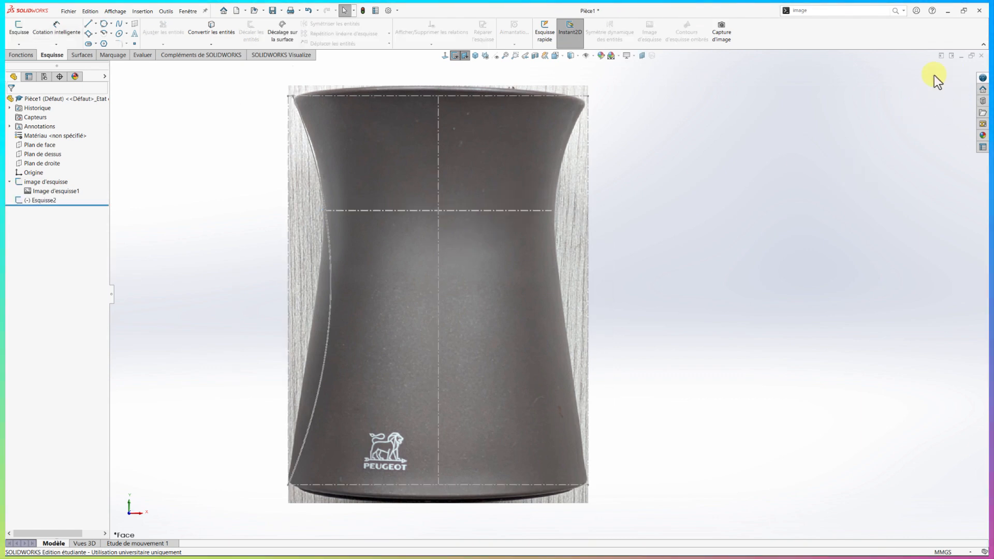
Edit the spline sketch Esquisse2 and make the spline's middle point coincident with the left endpoint of the waist line
left_click(20, 201)
left_click(29, 180)
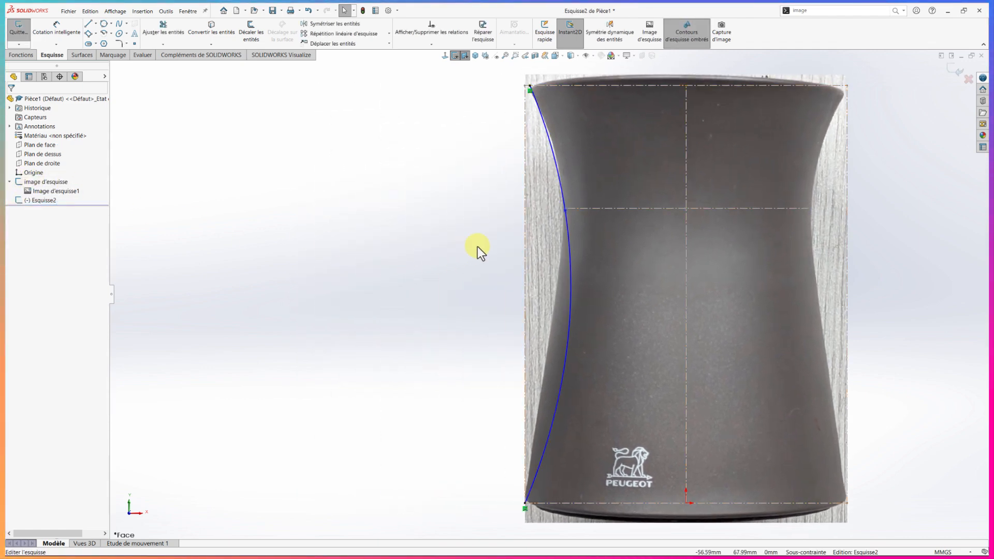
scroll(551, 253, "down", 3)
scroll(572, 200, "down", 2)
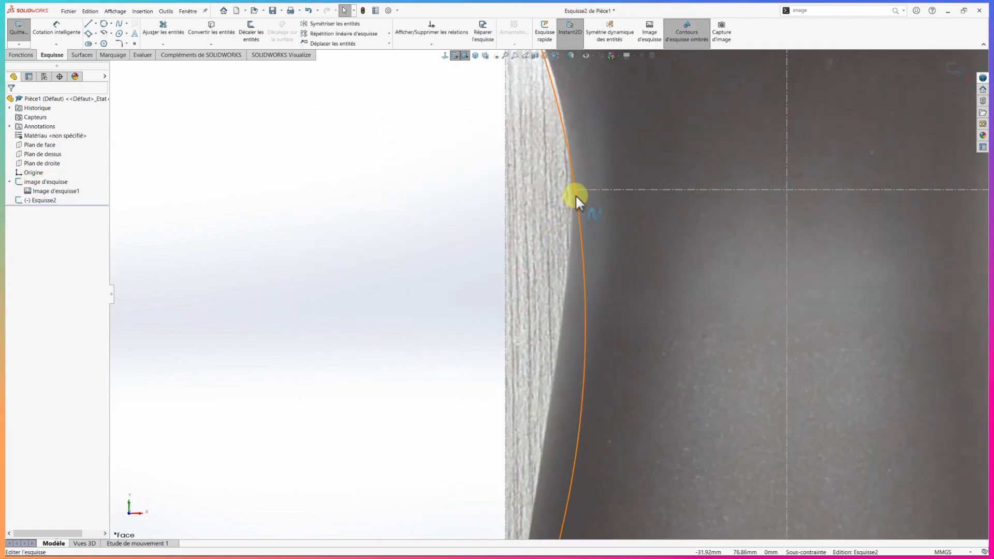
left_click_drag(576, 194, 588, 193)
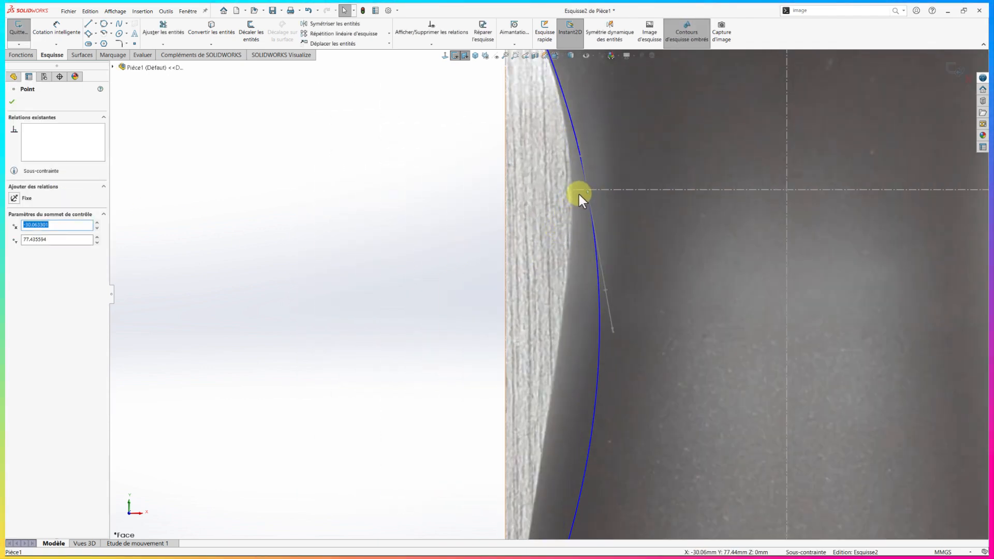
left_click(573, 189, "ctrl")
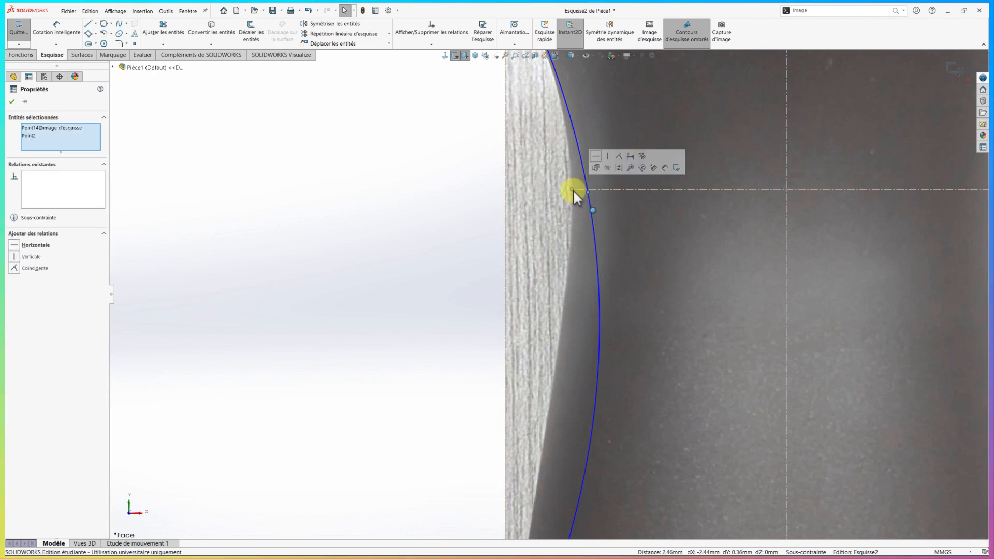
scroll(526, 251, "up", 6)
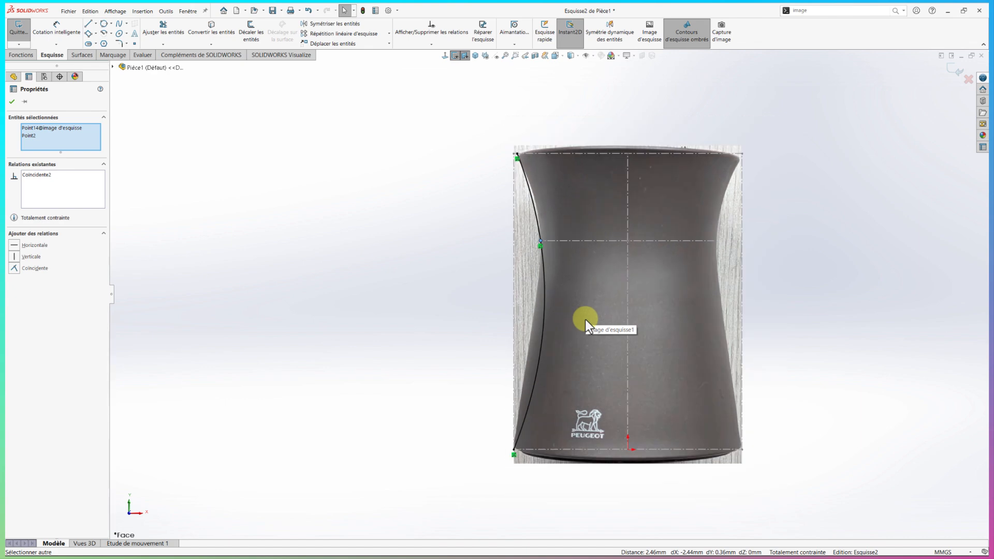
Straighten the spline's waist tangent handle with a vertical relation and tilt the lower end's handle to about -97.6° to follow the silhouette
scroll(585, 319, "down", 2)
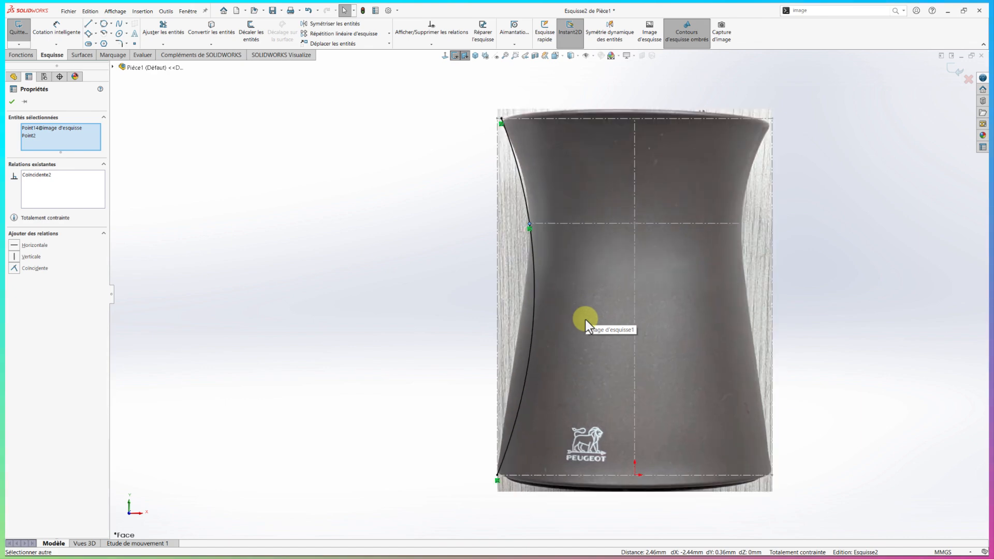
left_click(526, 209)
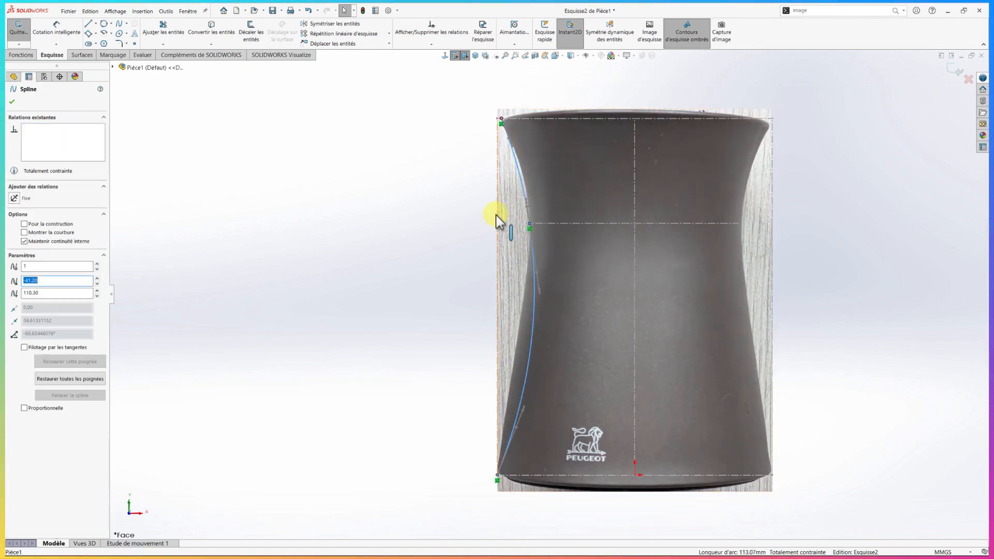
left_click(527, 205)
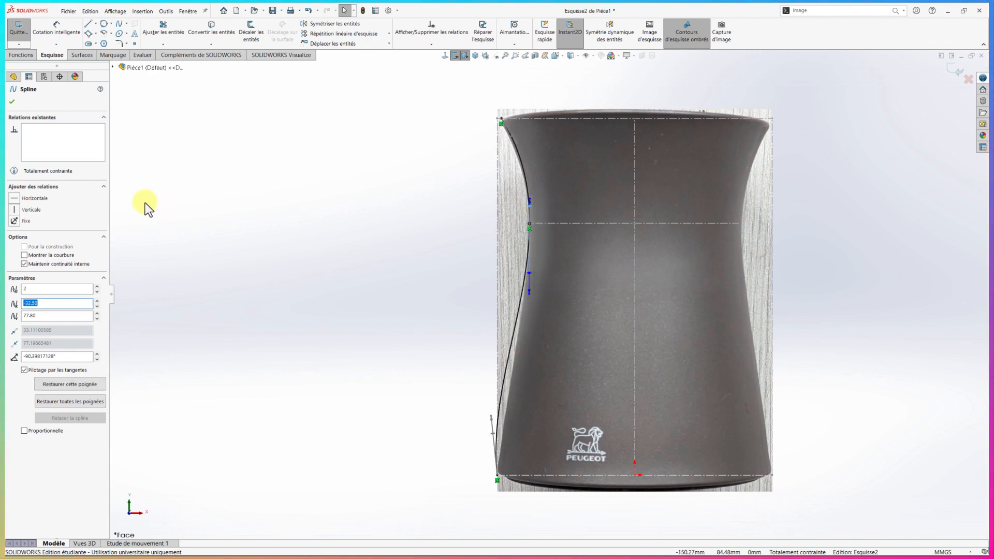
left_click(15, 210)
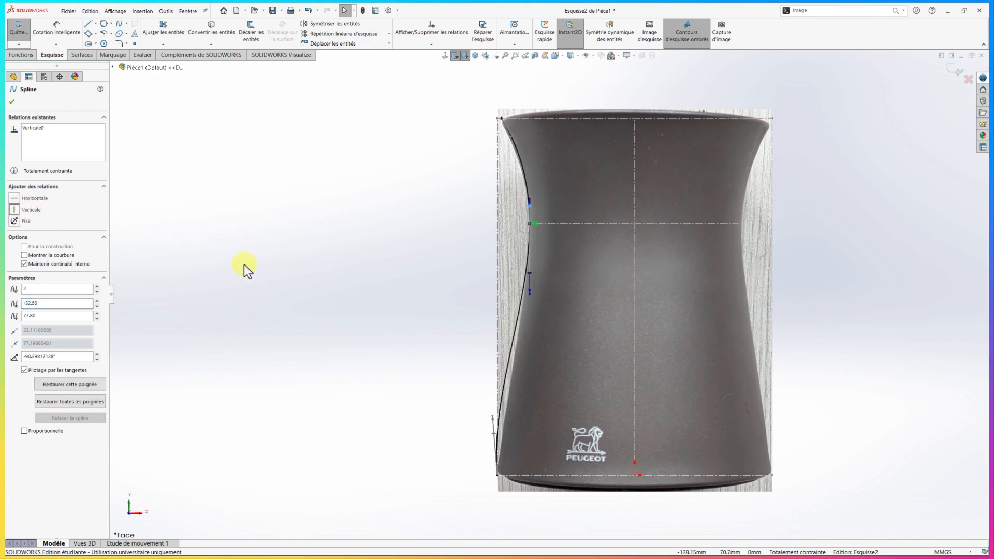
left_click_drag(494, 434, 502, 433)
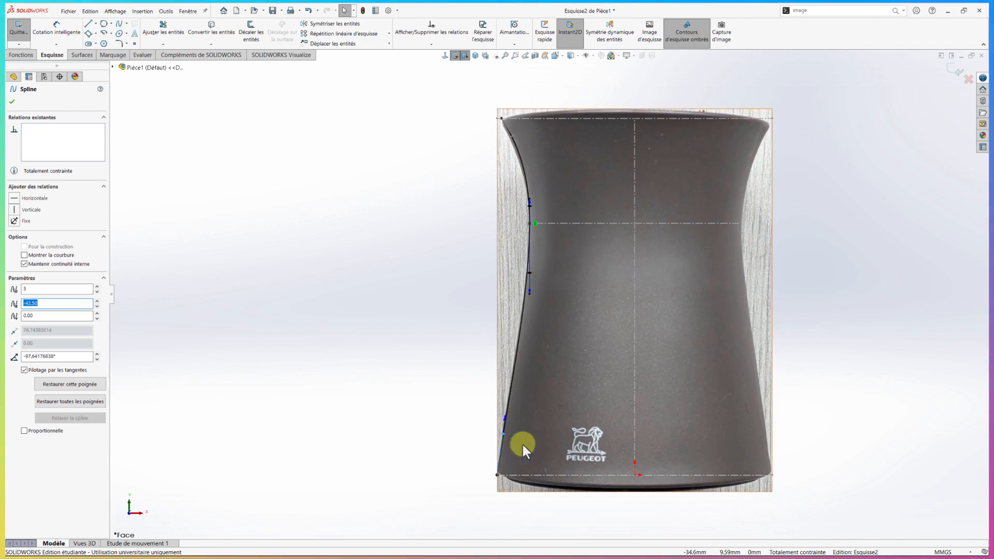
Dimension the angle between the spline's lower tangent handle and the base line as 82°
scroll(520, 442, "up", 1)
right_click_drag(451, 433, 450, 388)
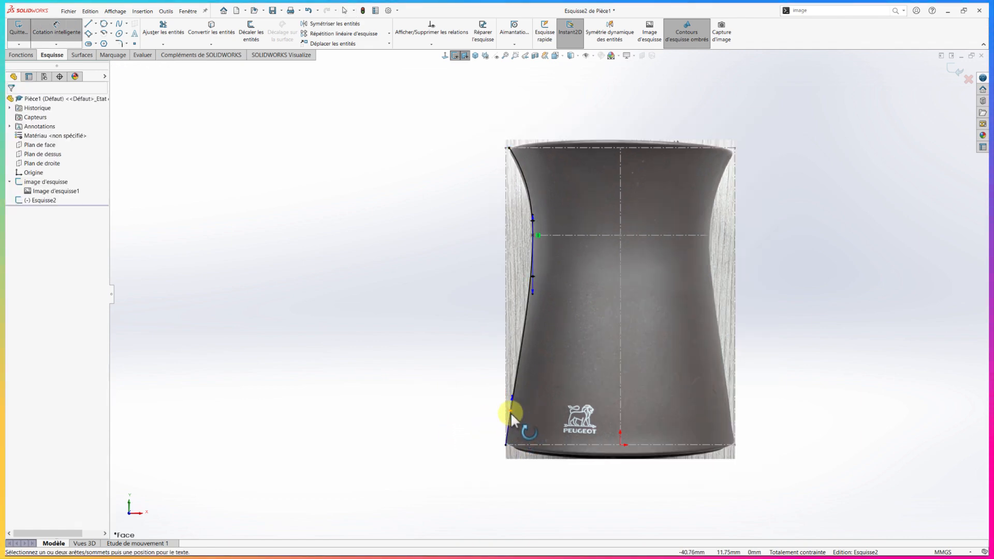
left_click(511, 412)
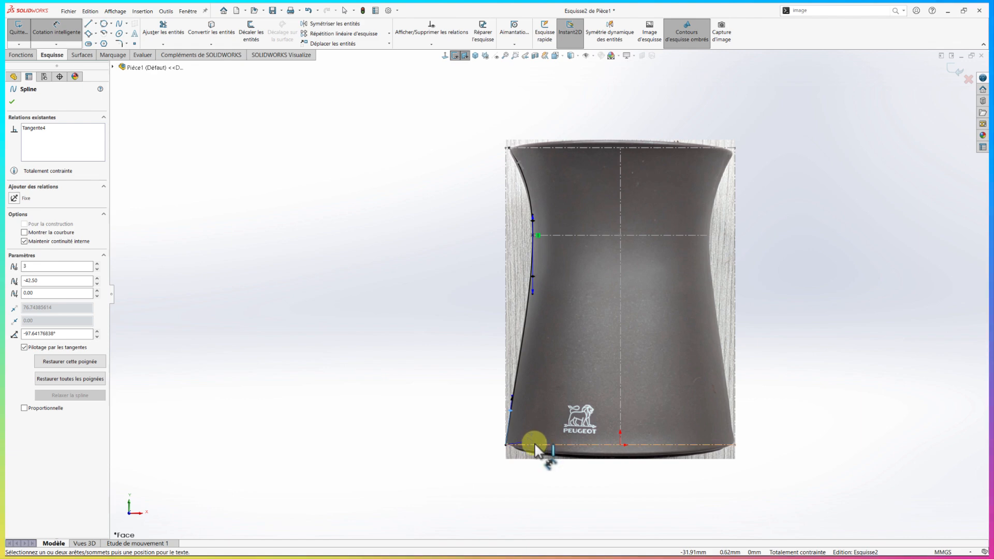
left_click(535, 444)
left_click(534, 433)
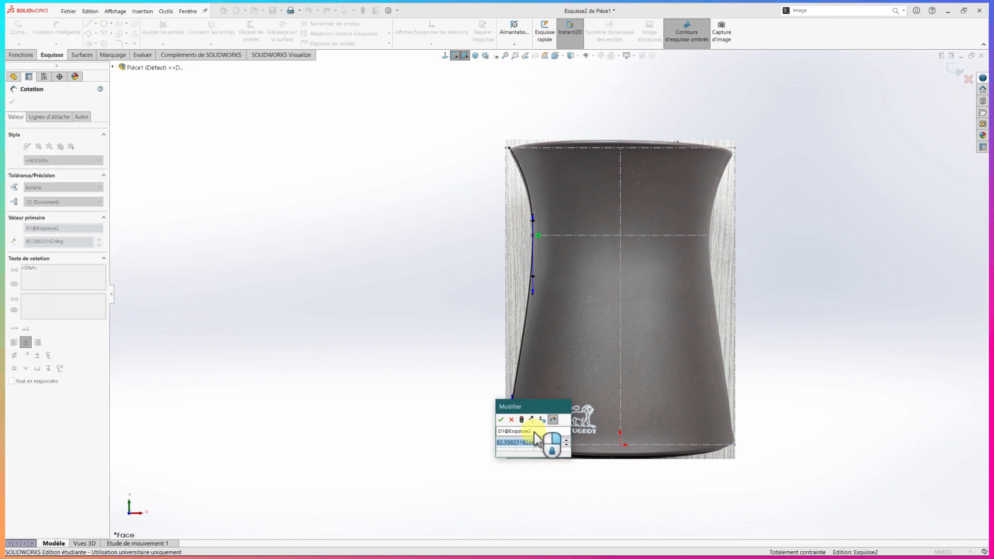
type("82")
key("Return")
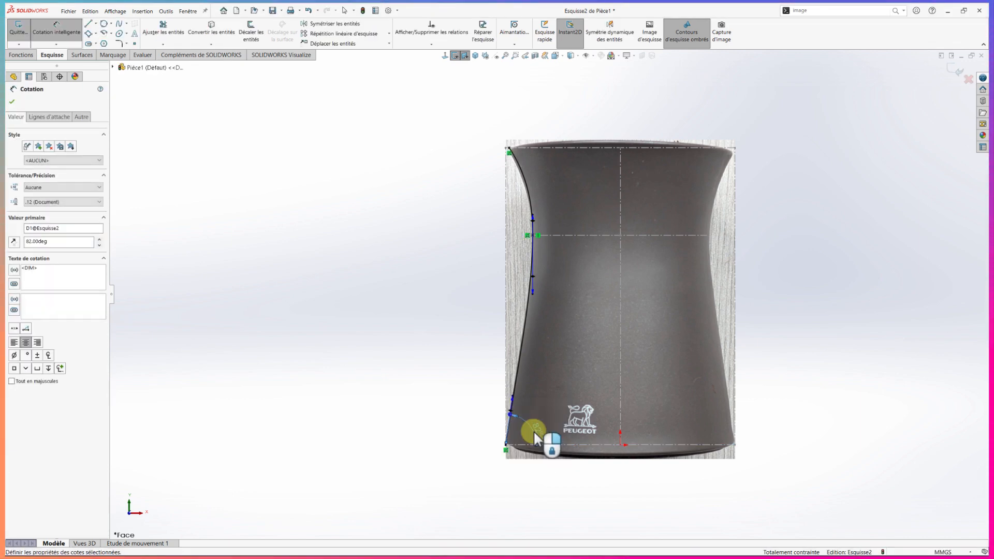
Dimension the tangent weight of the spline's lower end handle as 193 mm
left_click(512, 409)
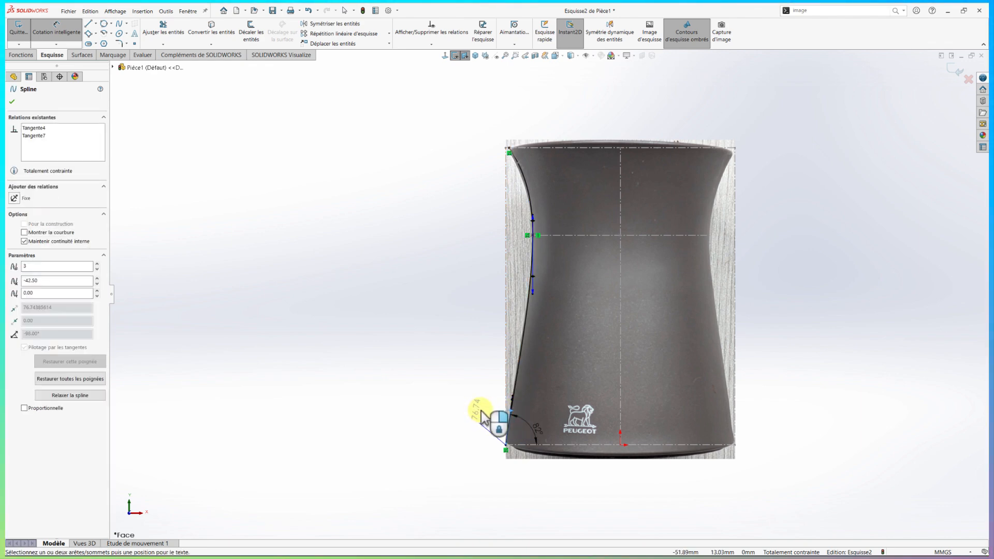
left_click(480, 413)
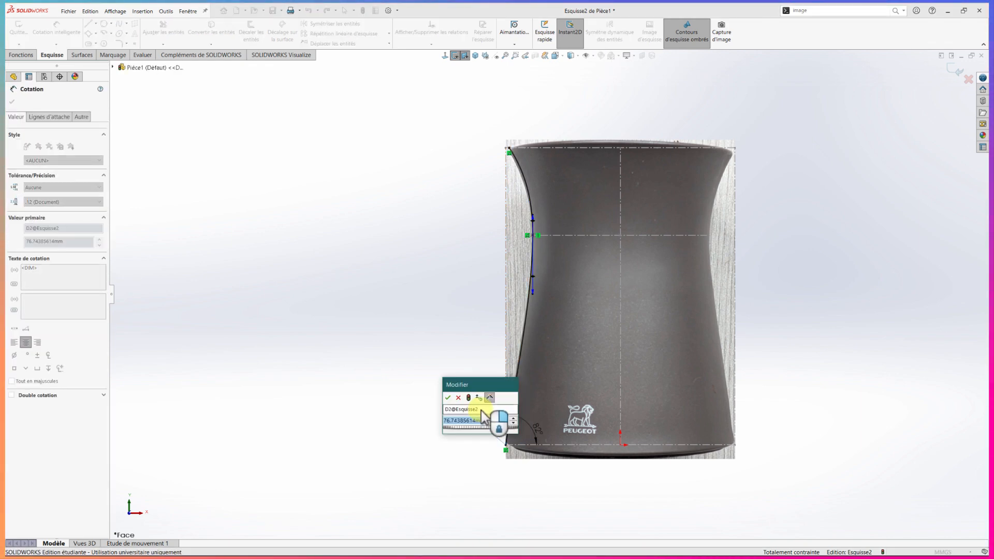
type("193")
key("Return")
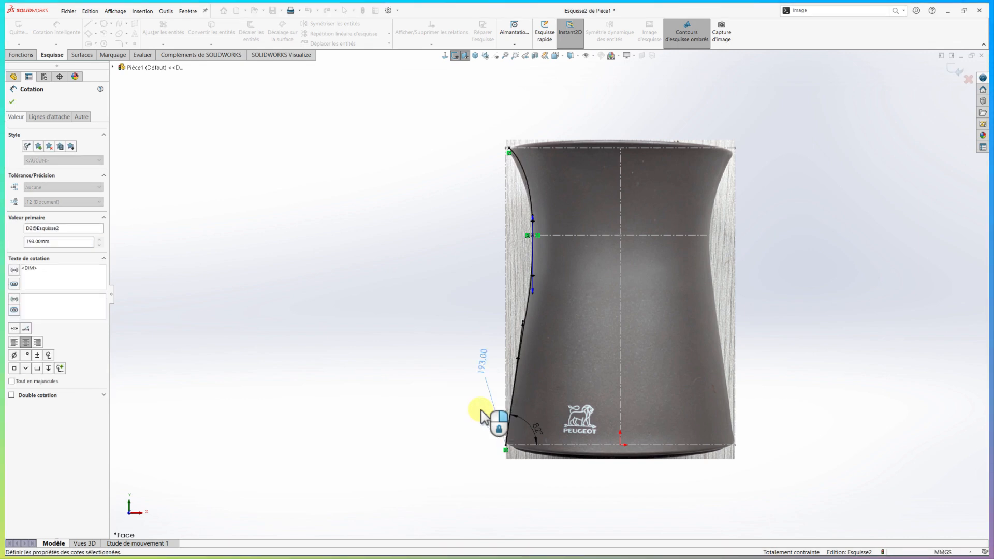
Dimension the tangent weight of the spline's waist handle as 61 mm
left_click(533, 275)
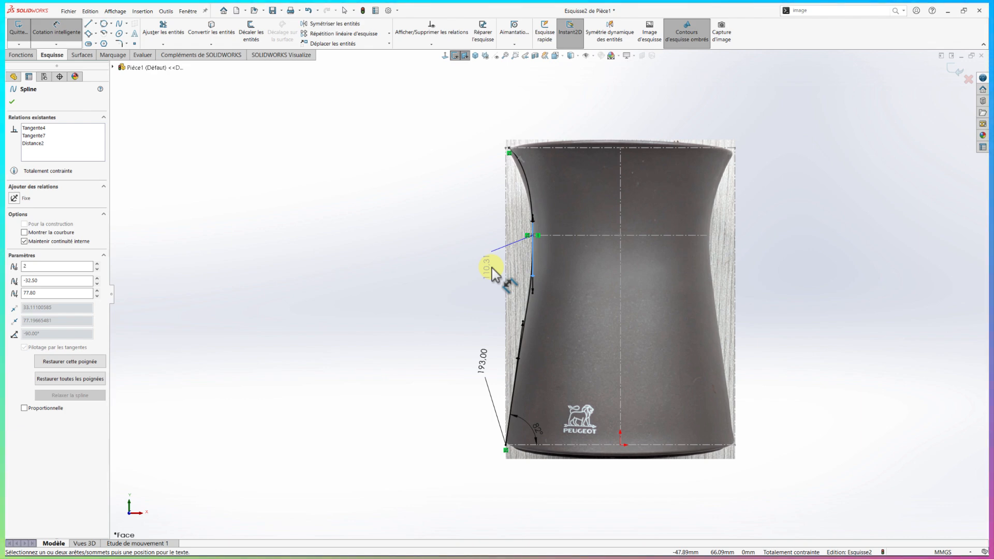
left_click(492, 272)
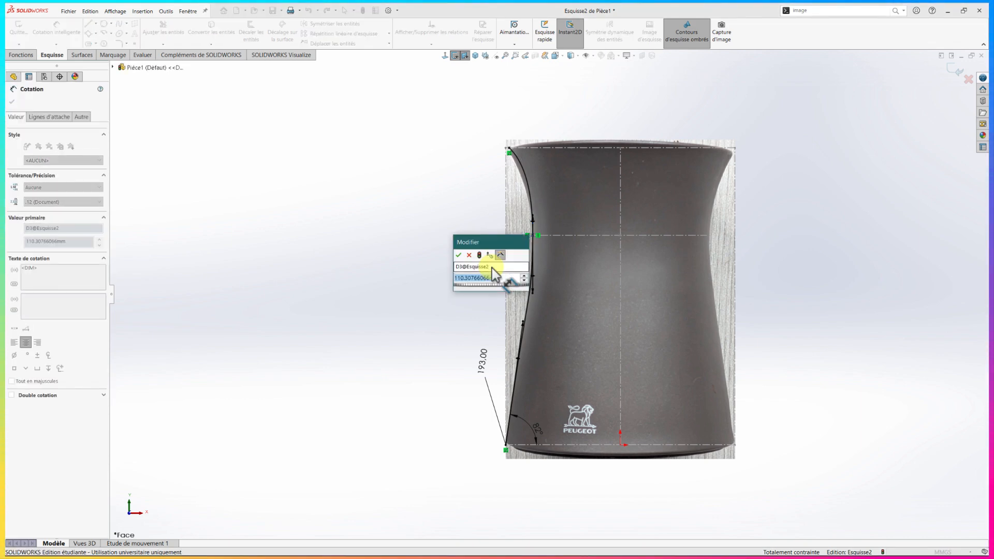
key("Return")
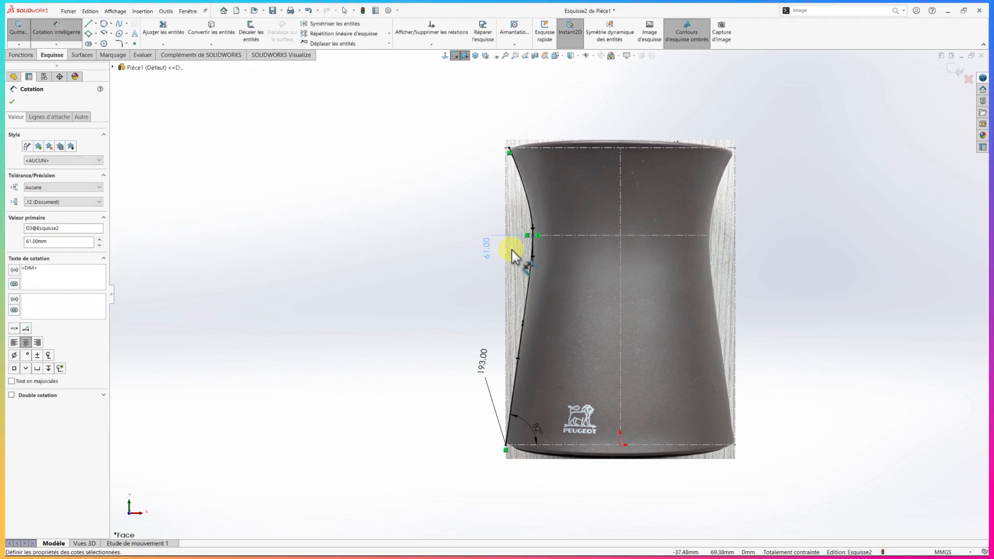
key("Escape")
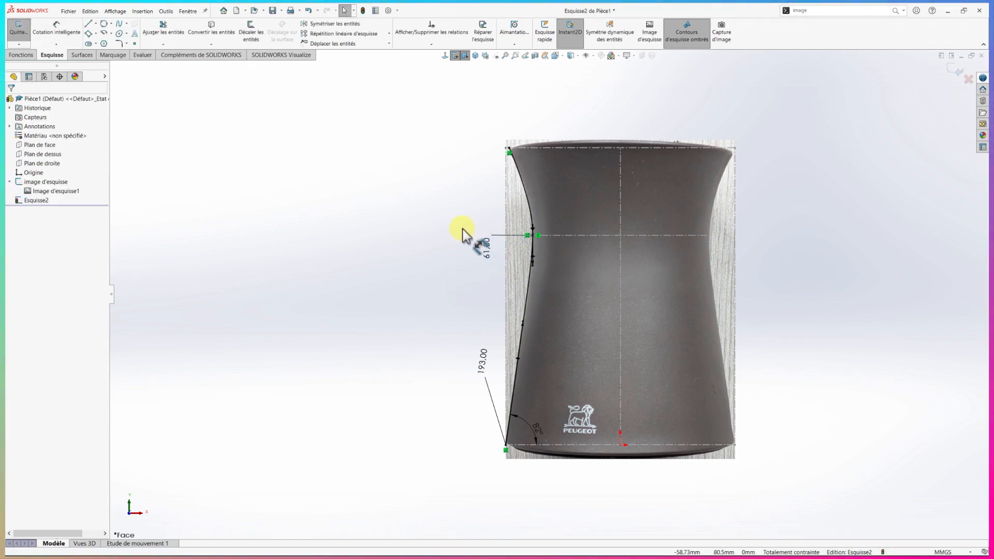
Tilt the spline's upper end handle to follow the silhouette and dimension its angle to the rim line as 65°
left_click(522, 181)
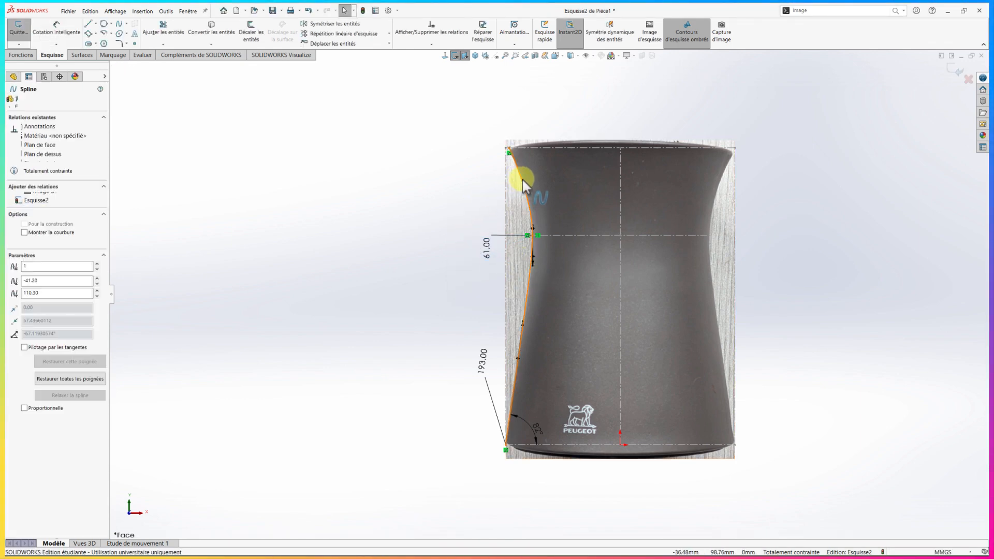
left_click_drag(520, 172, 521, 172)
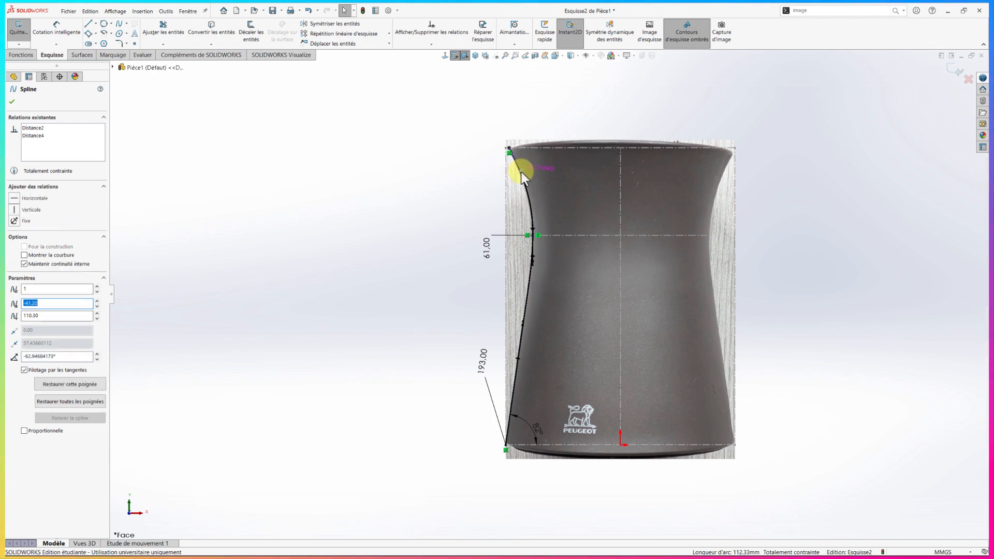
right_click_drag(460, 173, 493, 153)
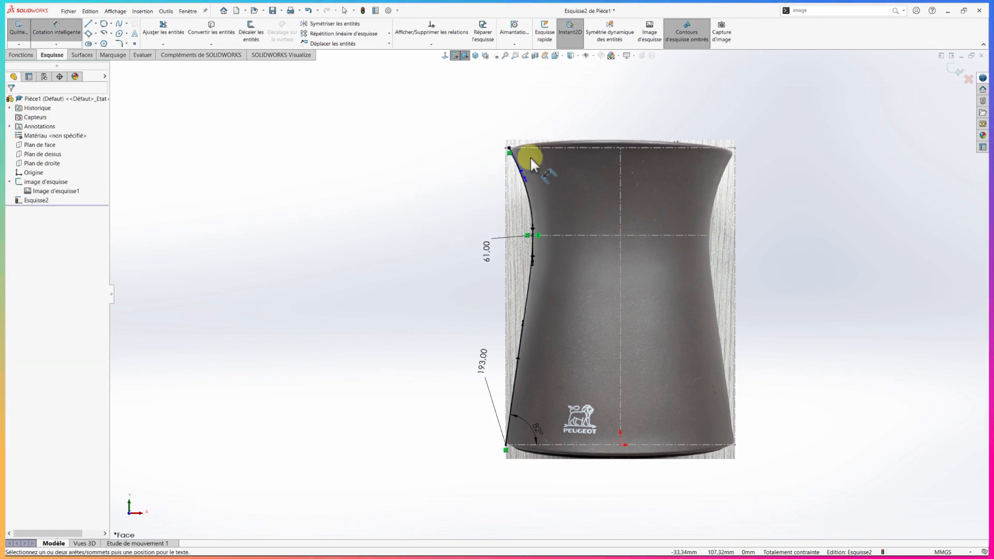
left_click(521, 169)
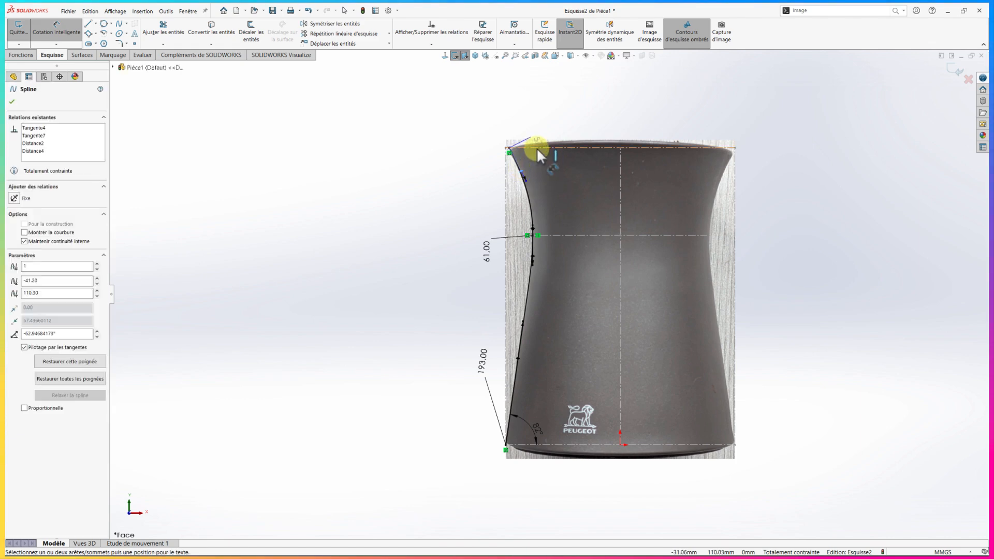
left_click(537, 147)
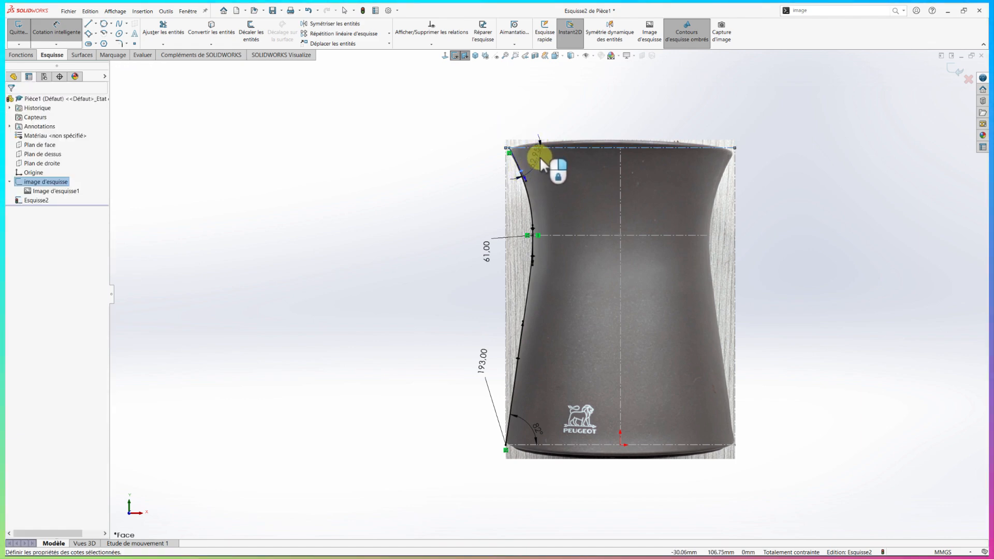
left_click(540, 157)
type("65")
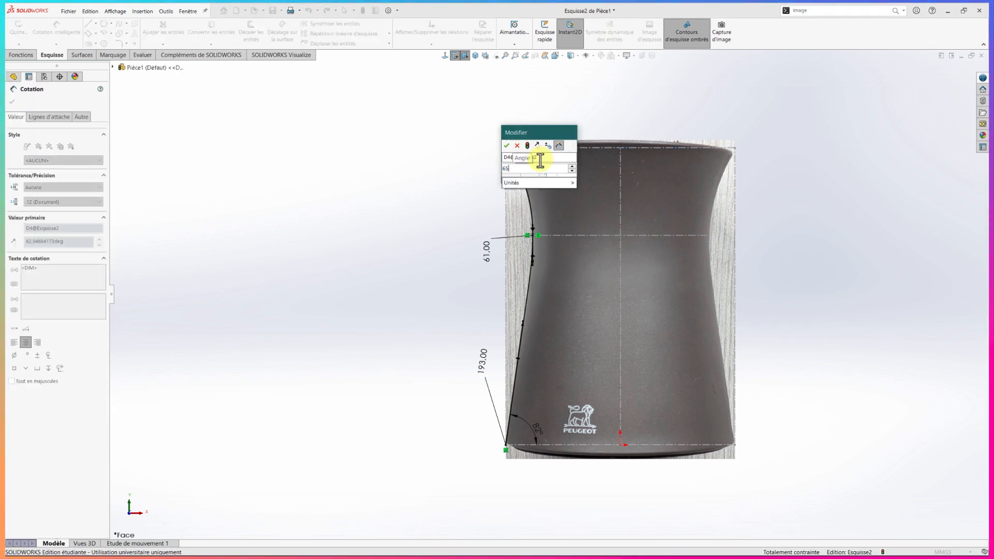
key("Return")
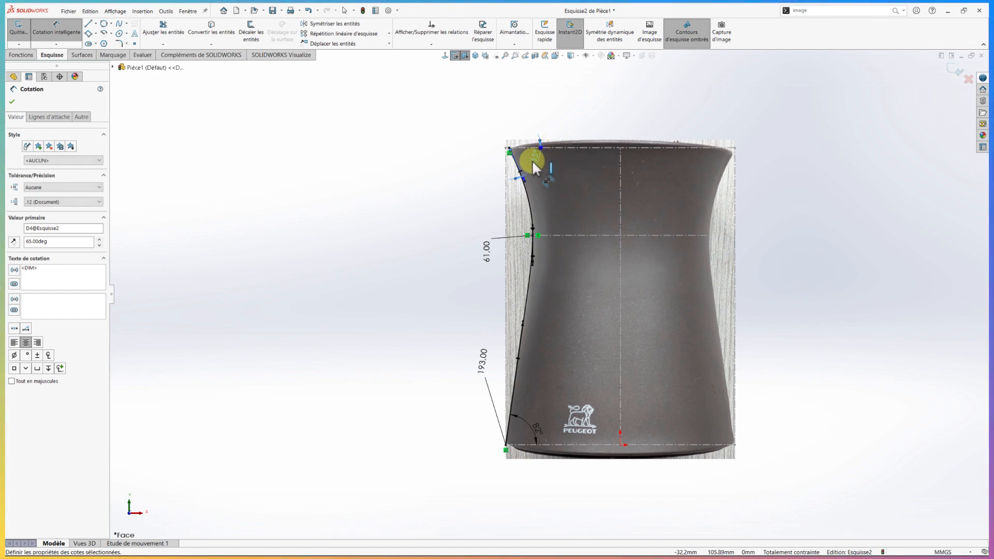
Dimension the tangent weight of the spline's upper end handle as 53 mm
left_click(521, 170)
left_click(491, 170)
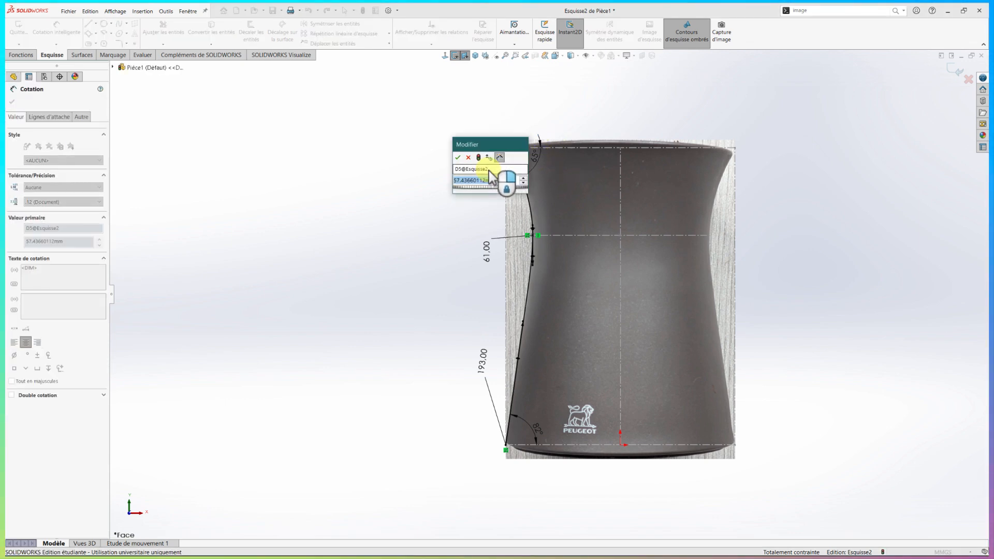
type("53")
key("Return")
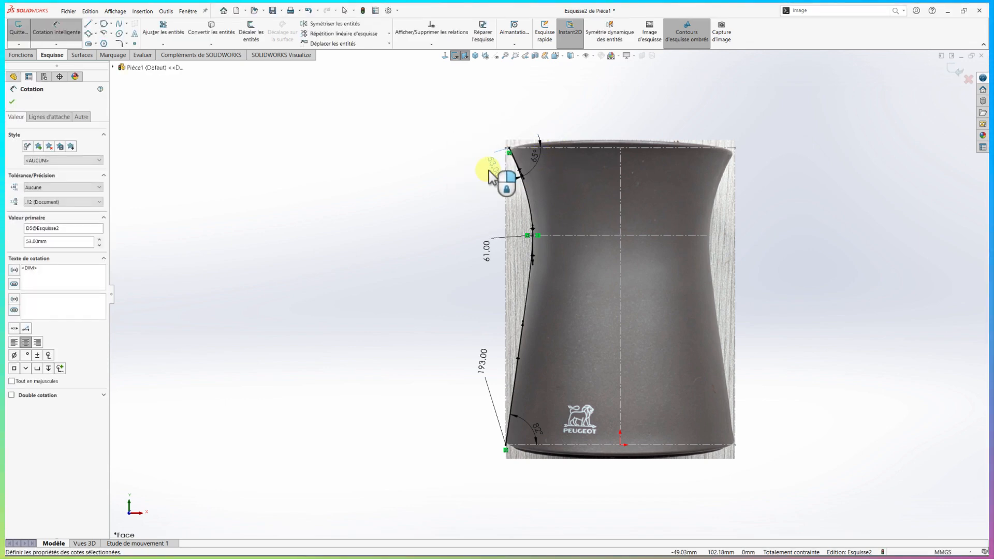
key("Escape")
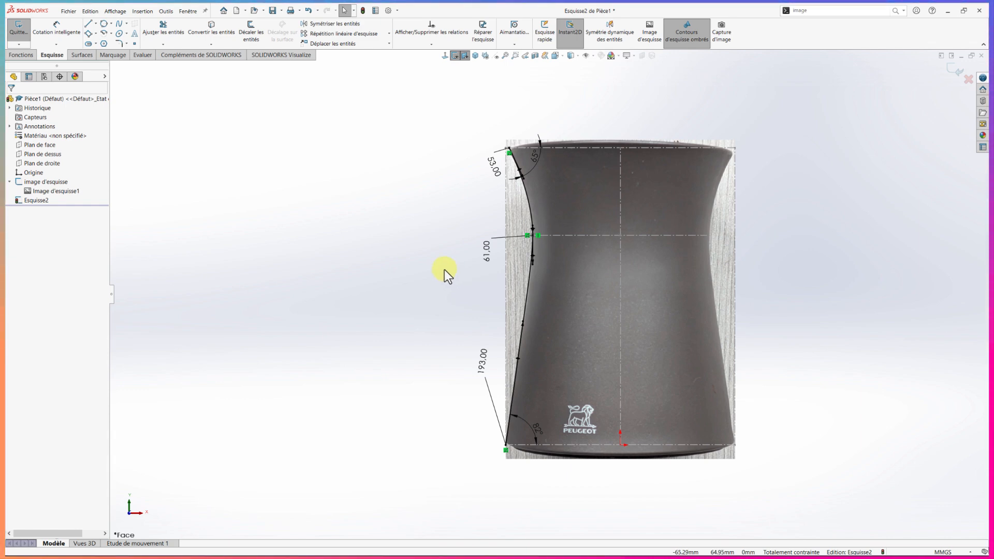
Create a revolved surface from the spline, turning it 360° about the vertical centreline of the image sketch
left_click(82, 56)
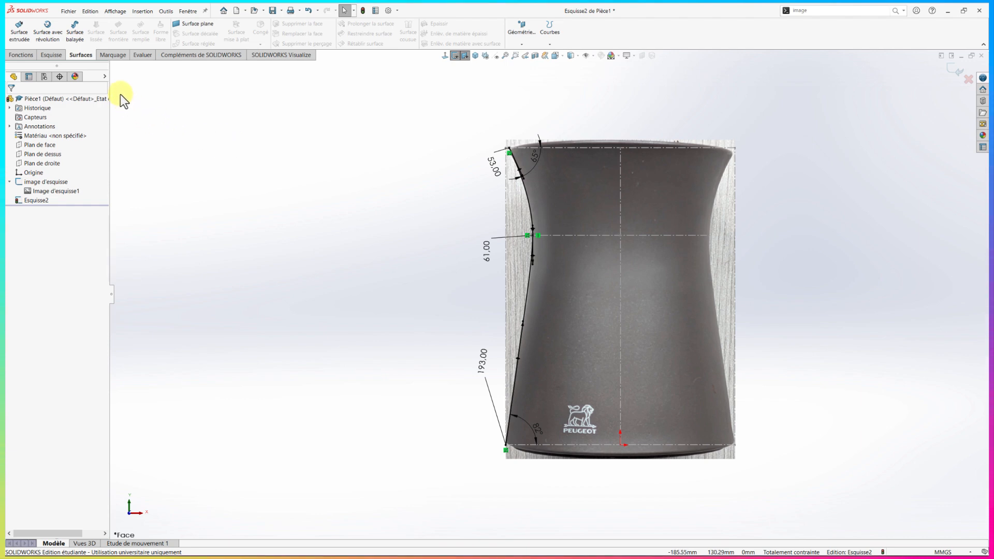
left_click(50, 38)
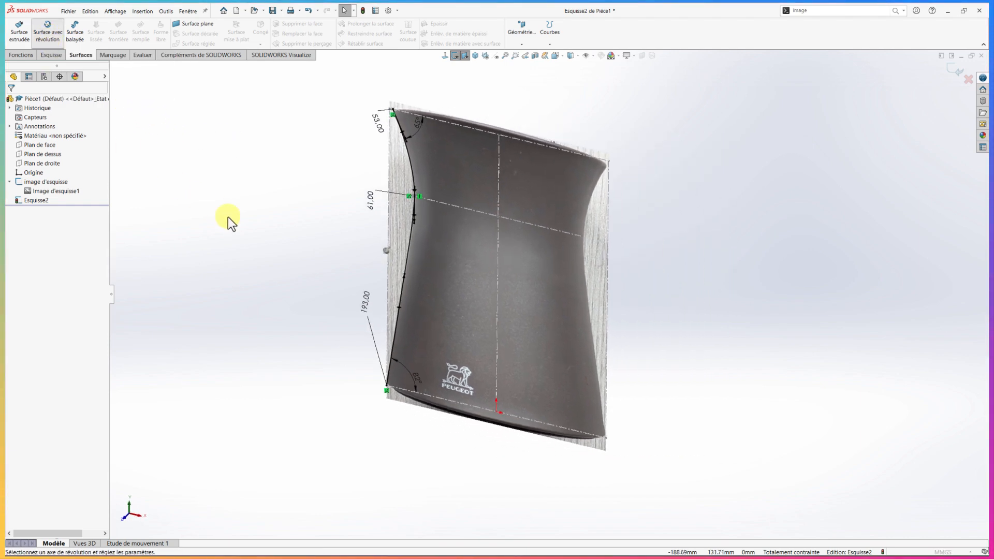
left_click(486, 262)
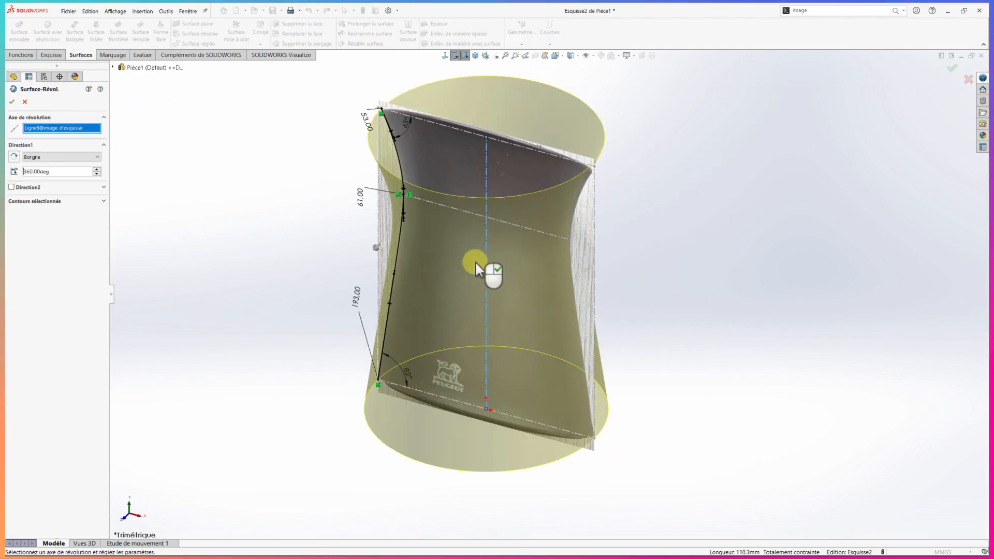
left_click(12, 102)
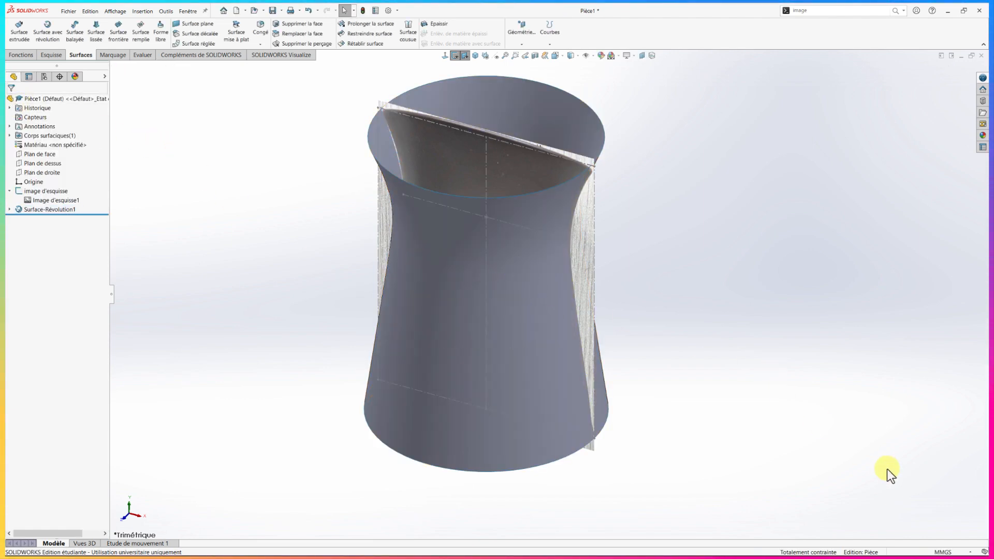
Hide the sketch "image d'esquisse" that holds the reference picture
middle_click_drag(807, 369, 748, 343)
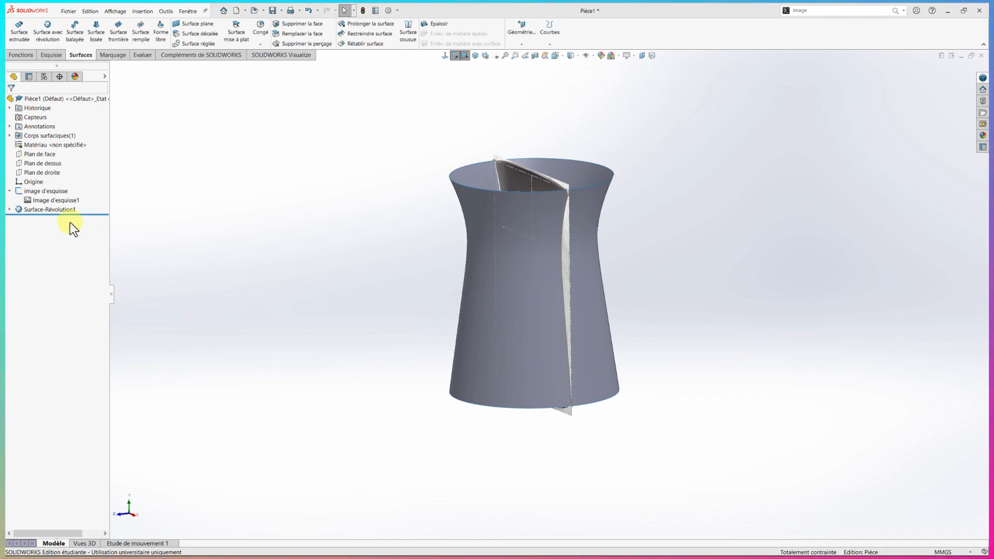
left_click(18, 192)
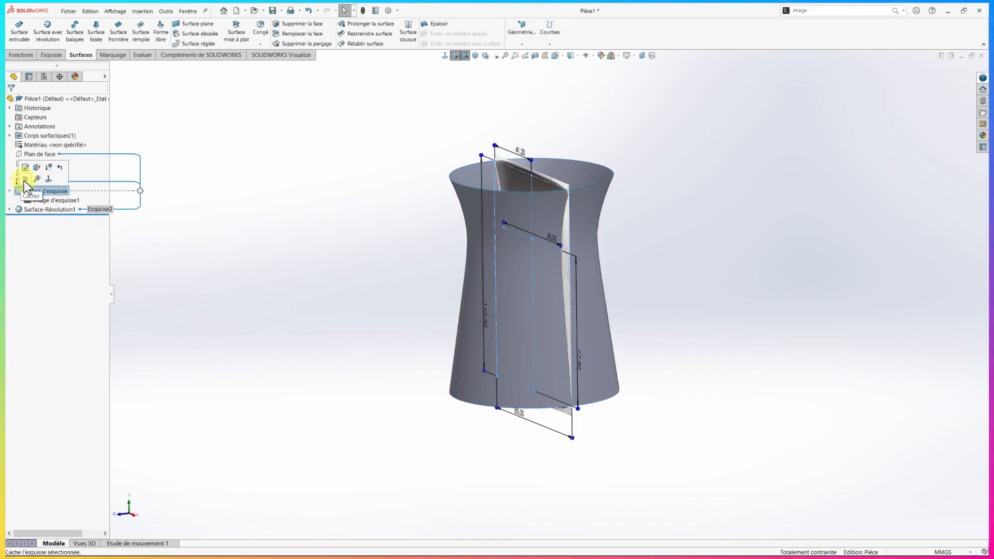
left_click(24, 180)
middle_click_drag(266, 241, 311, 231)
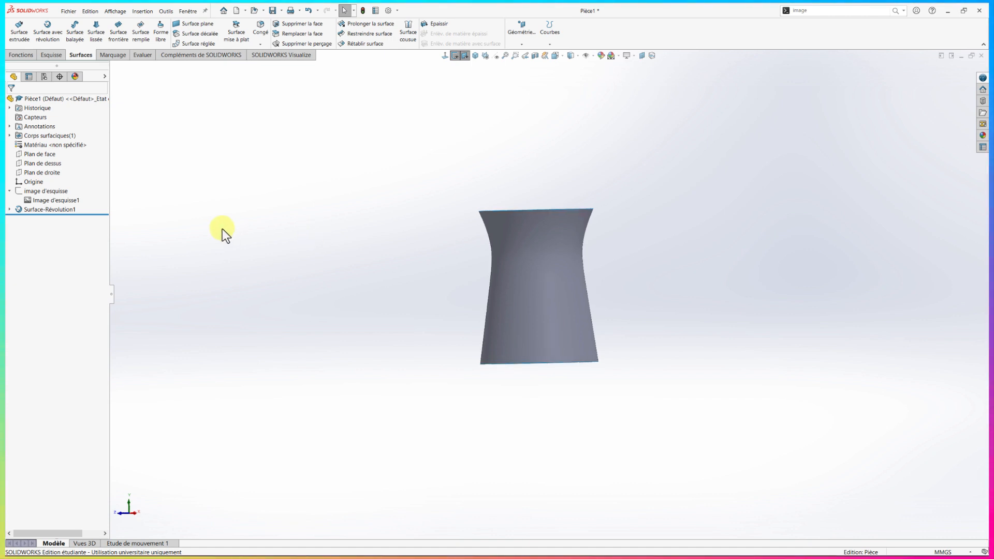
Open a new sketch on Plan de face with the Line tool active and switch the model's display to wireframe
left_click(20, 154)
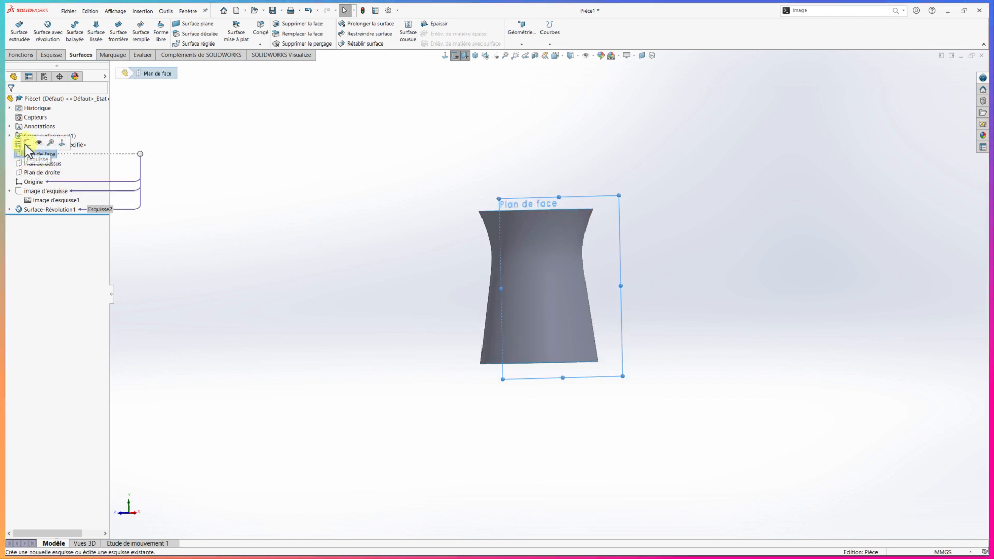
left_click(26, 144)
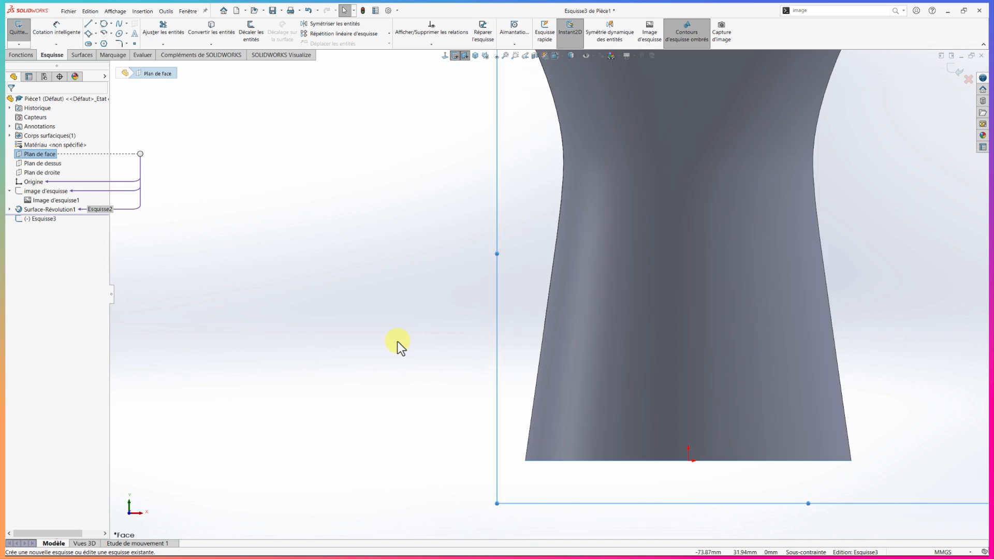
scroll(757, 376, "down", 3)
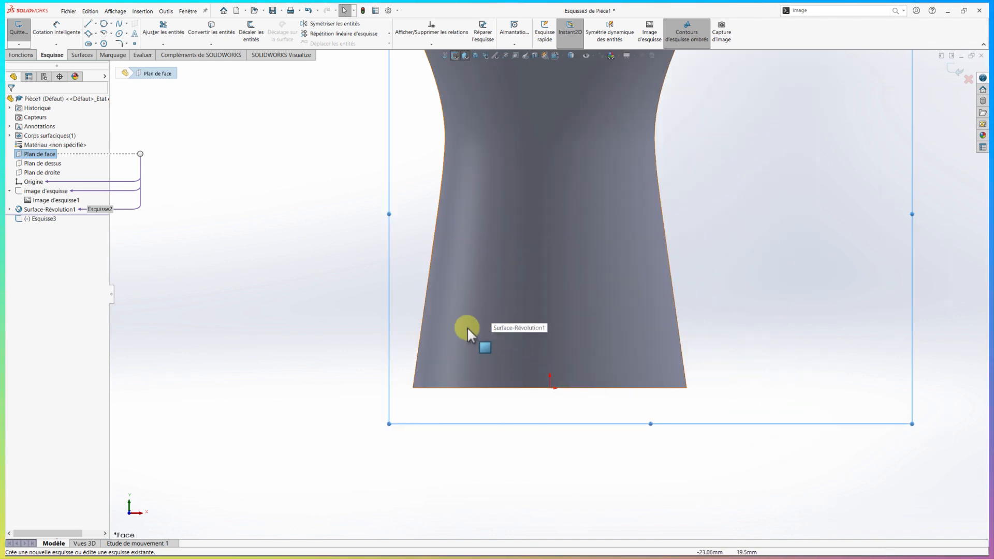
left_click(423, 389)
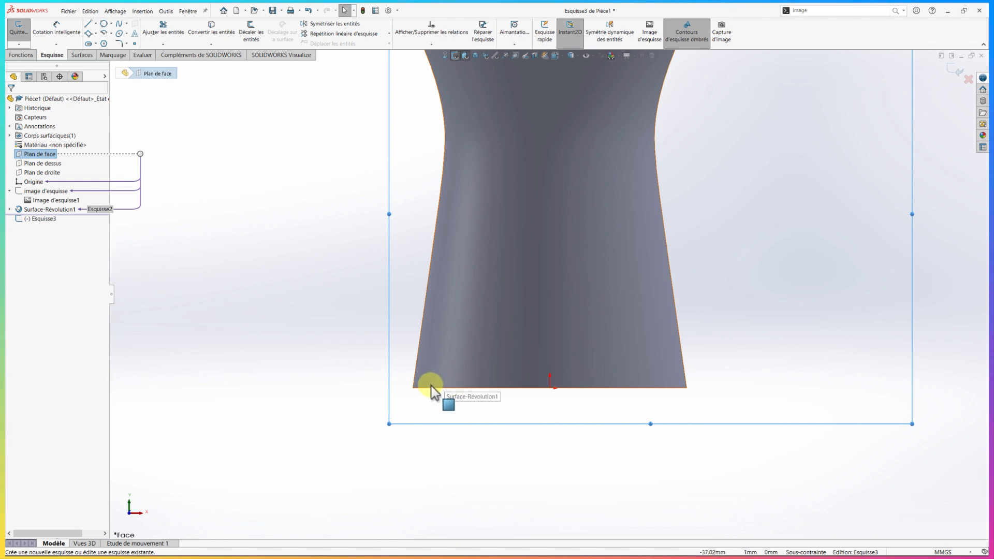
right_click_drag(343, 322, 313, 316)
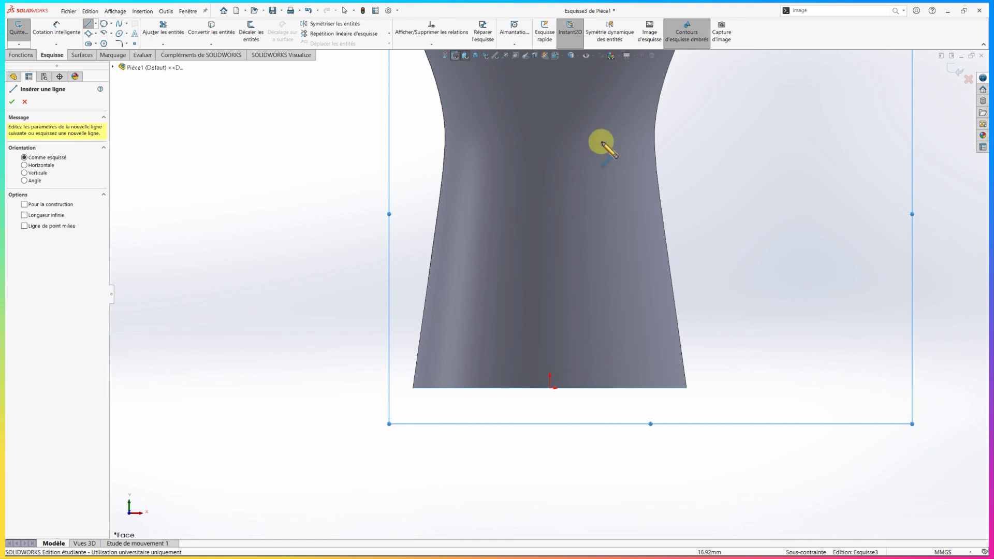
mouse_move(577, 57)
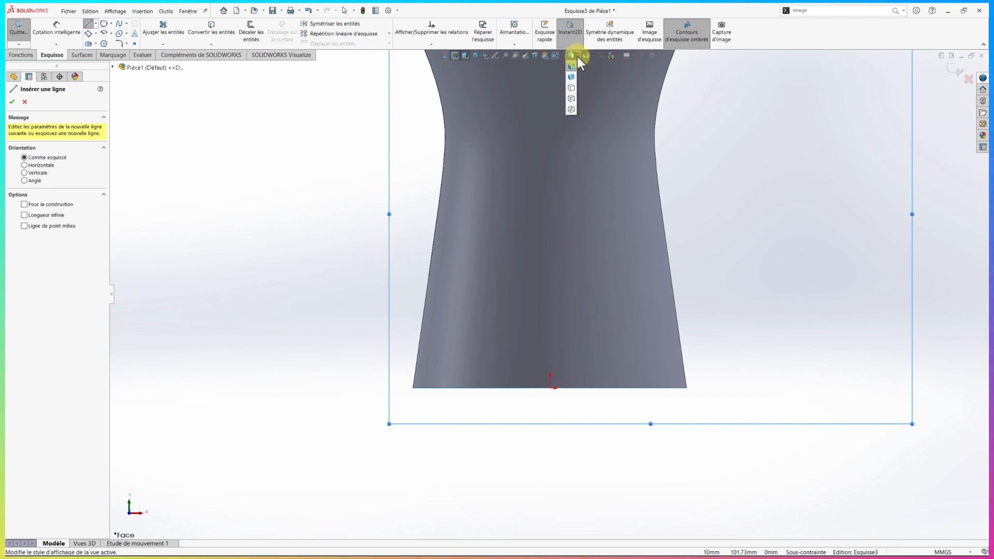
left_click(572, 105)
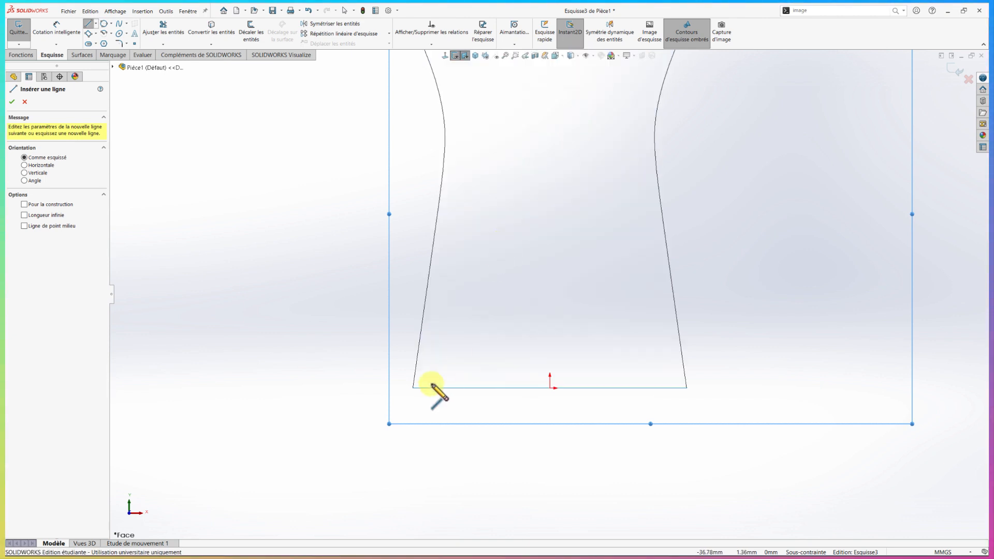
Sketch a stepped line chain rising from the surface's bottom edge near its left corner, with segments about 3.5, 5.2, 21 and 3.8 mm long
scroll(434, 394, "down", 1)
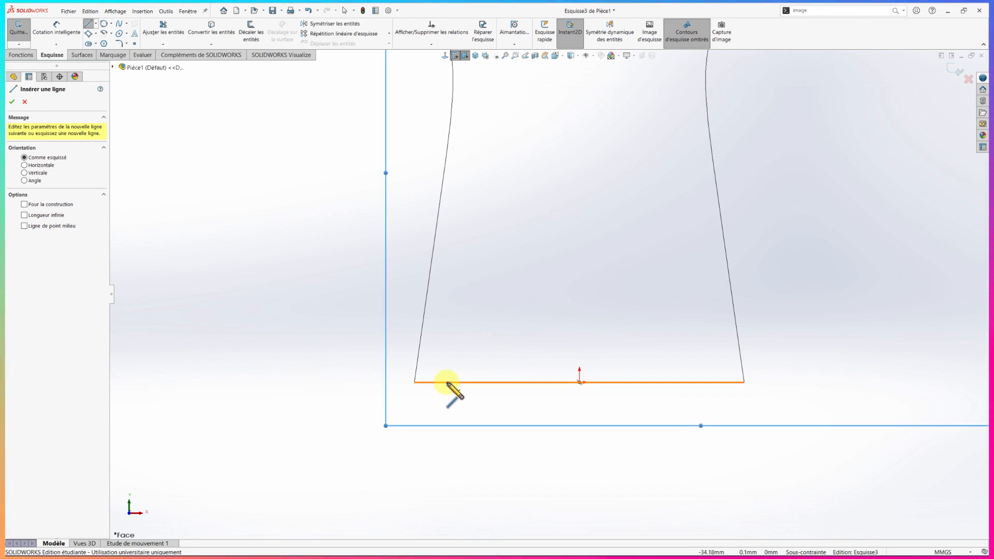
left_click(447, 382)
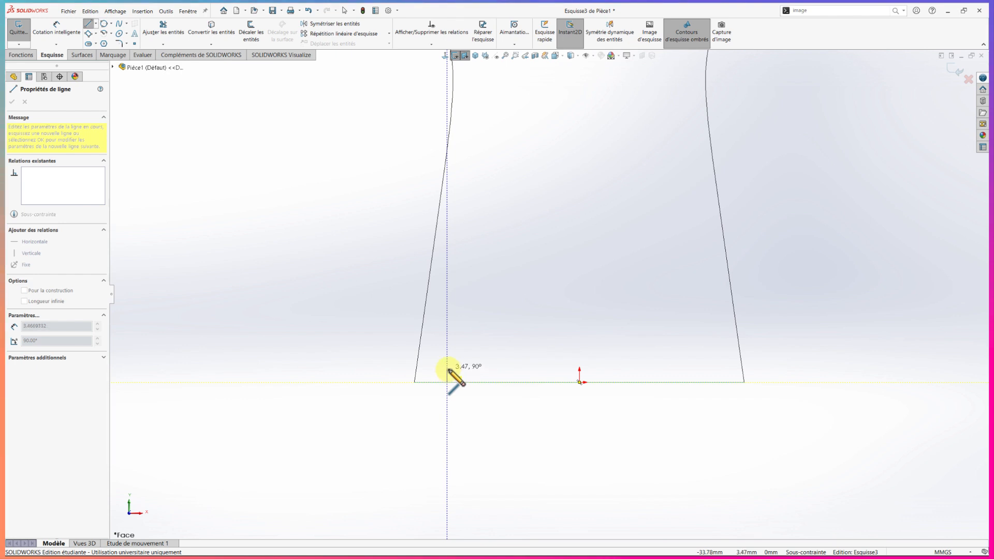
left_click(448, 369)
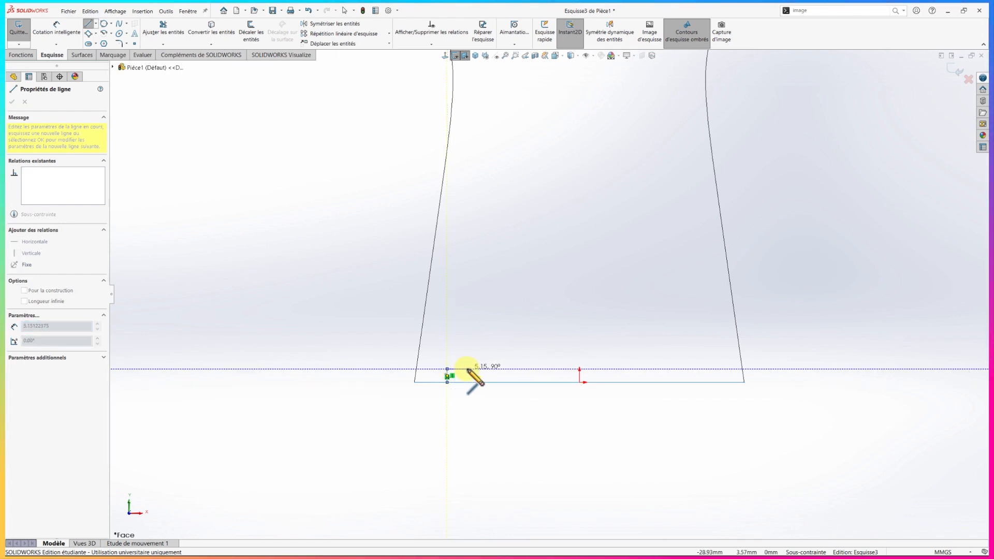
left_click(467, 369)
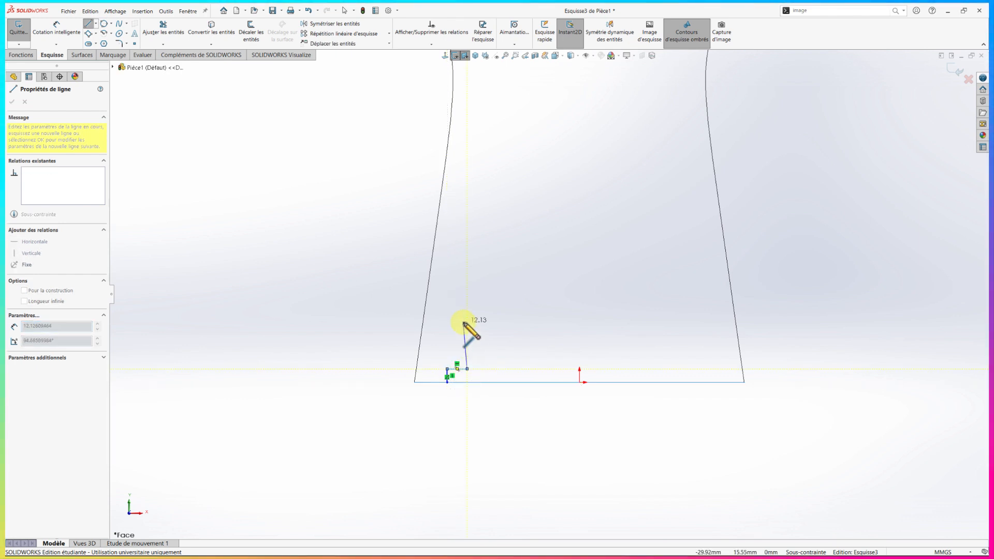
left_click(467, 288)
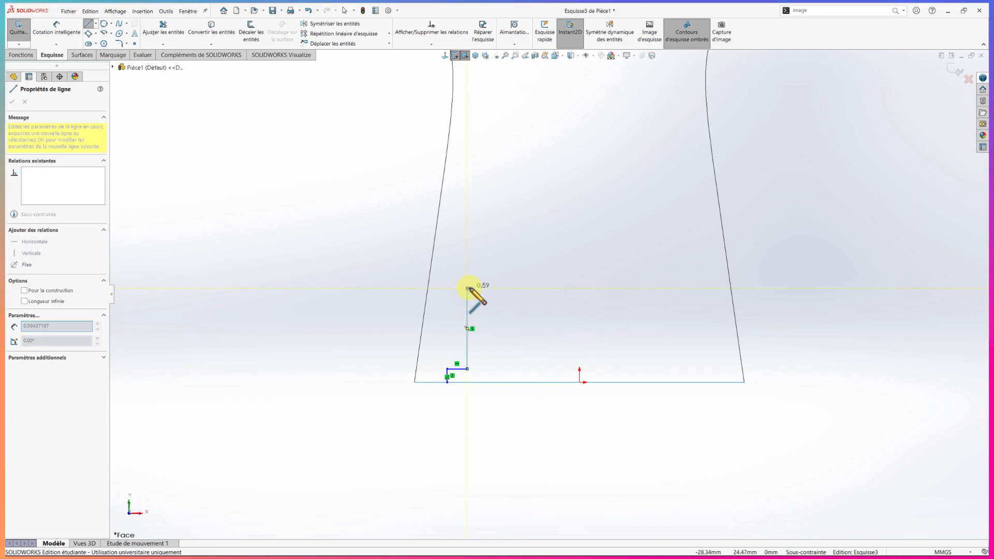
double_click(484, 288)
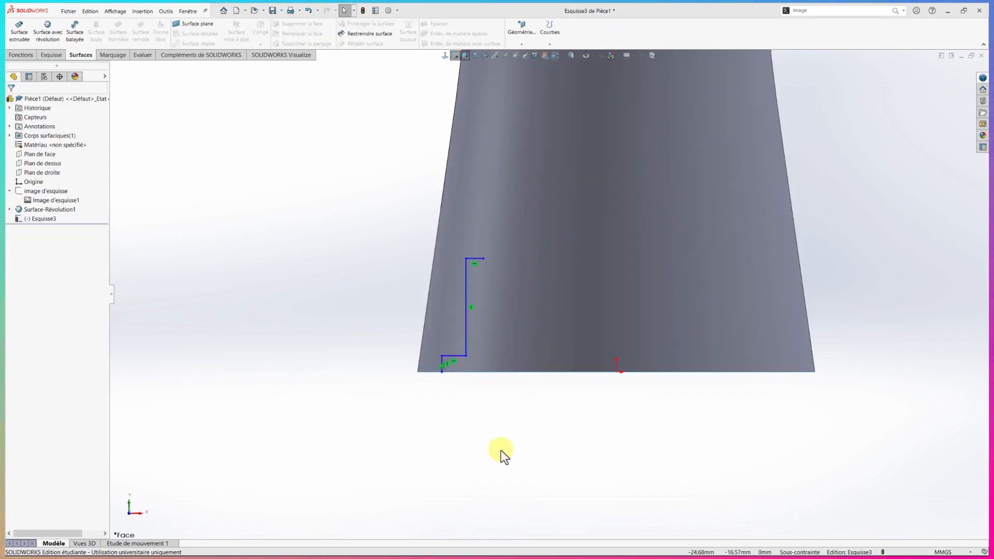
Dimension the horizontal distance between the chain's start point on the bottom edge and the origin as 37.3 mm
right_click_drag(501, 449, 500, 414)
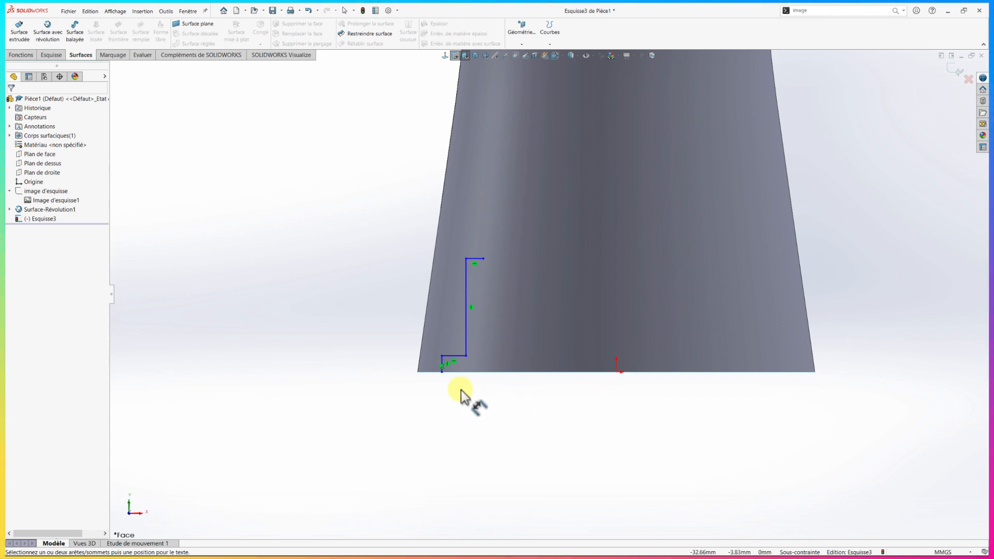
left_click(444, 374)
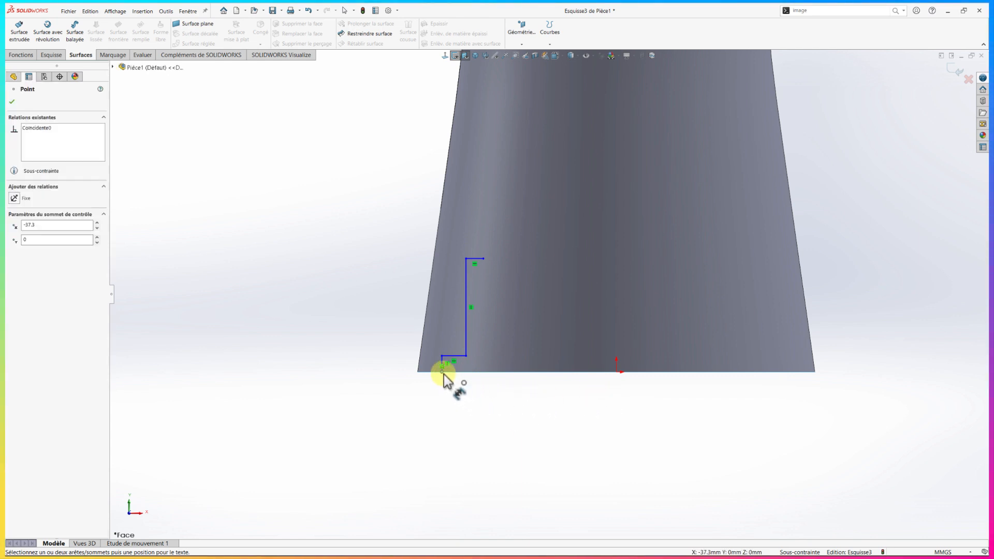
left_click(616, 372)
left_click(552, 395)
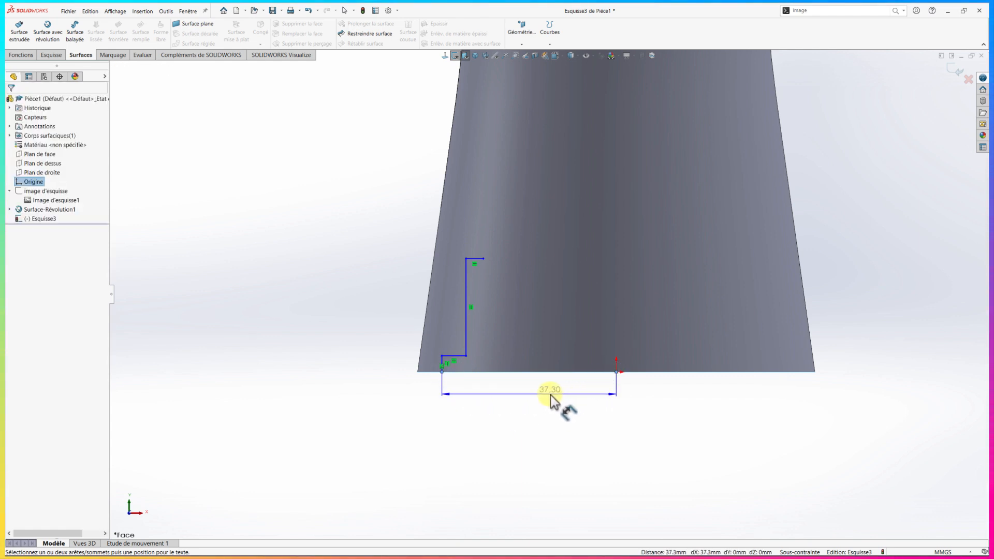
type("37.3")
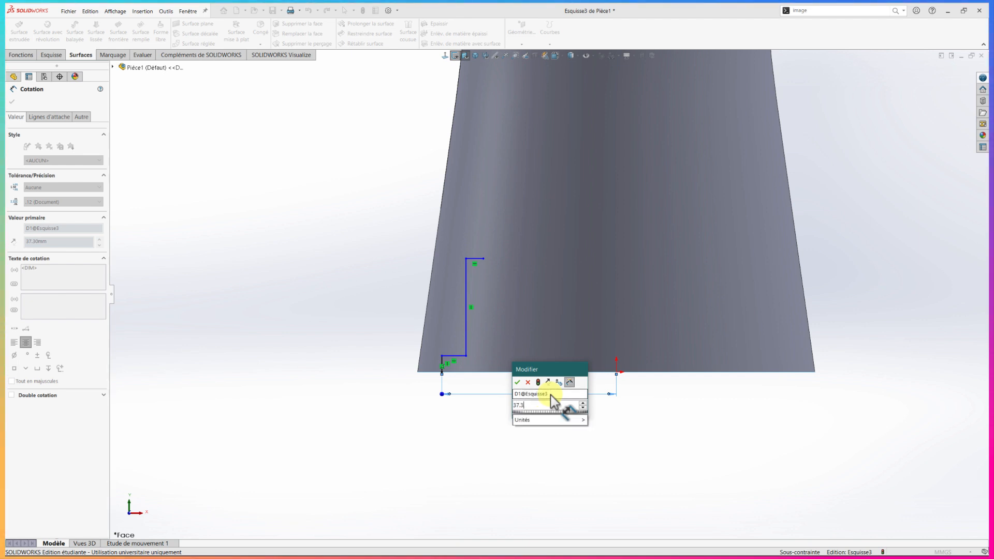
key("Return")
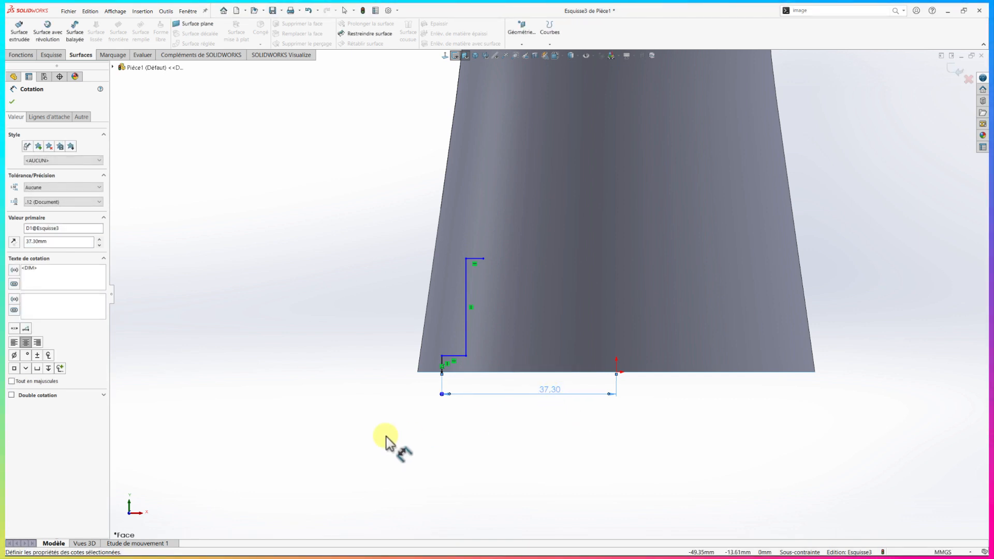
Dimension the chain's short lower vertical segment as 4 mm
left_click(439, 361)
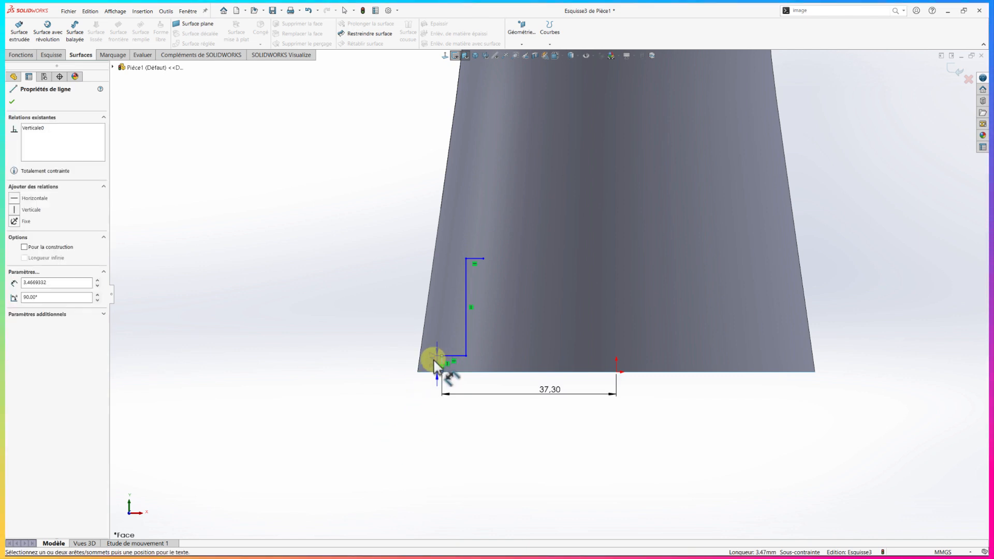
left_click(403, 362)
type("4")
key("Return")
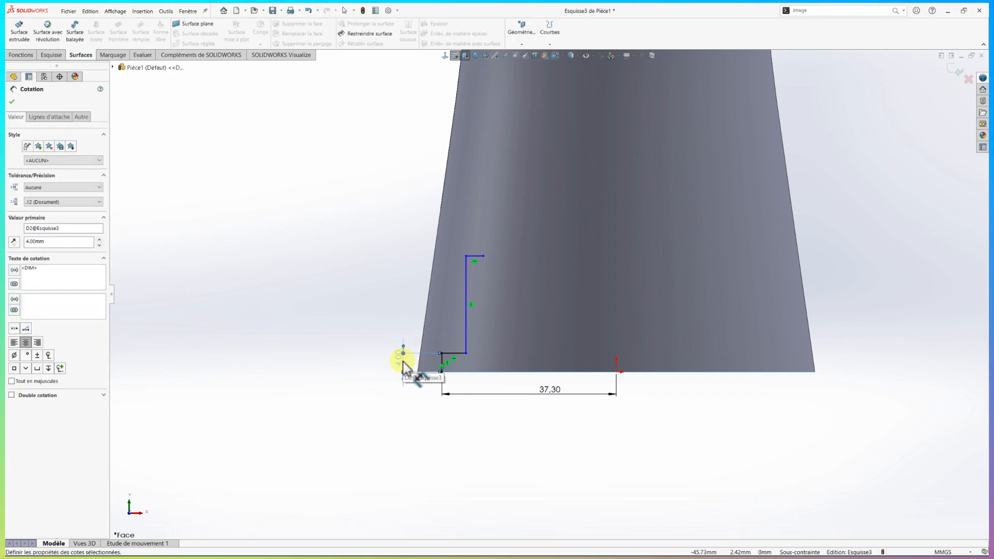
left_click(403, 361)
Dimension the chain's lower horizontal segment as 2 mm
left_click(455, 354)
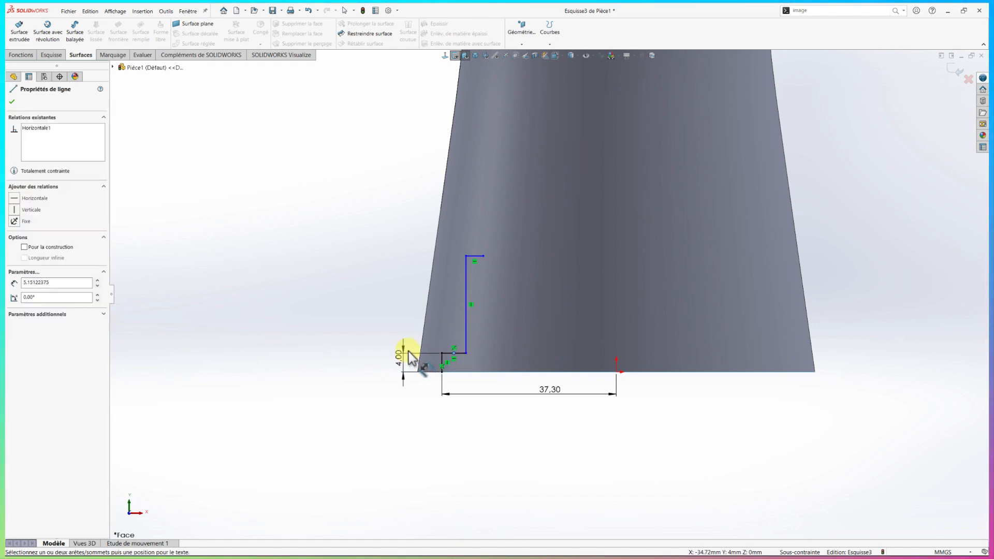
left_click(424, 342)
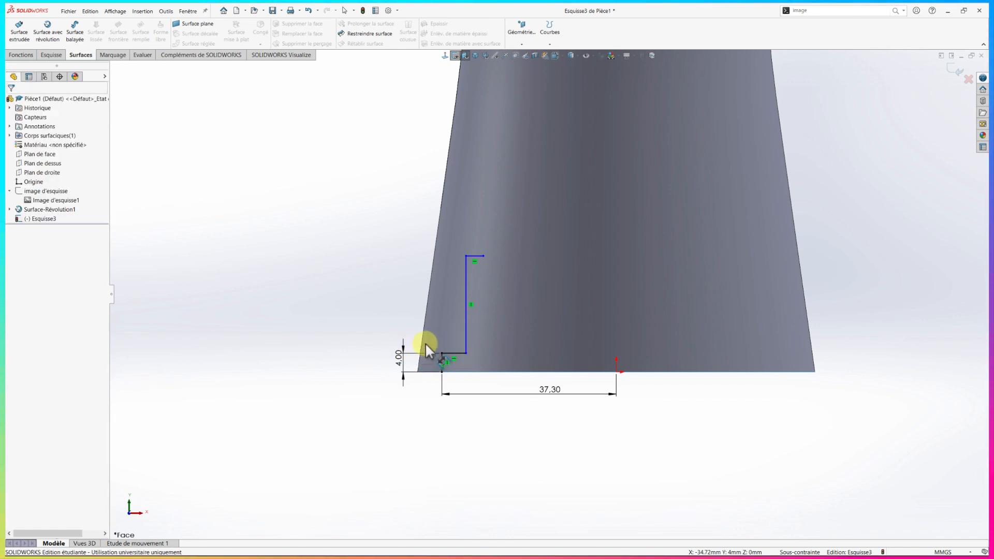
left_click(461, 355)
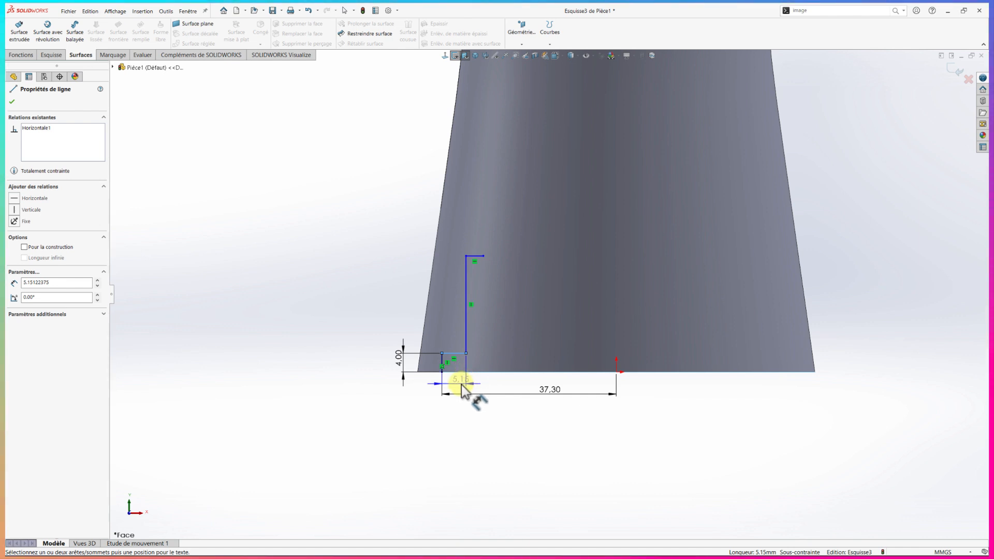
left_click(460, 386)
type("2")
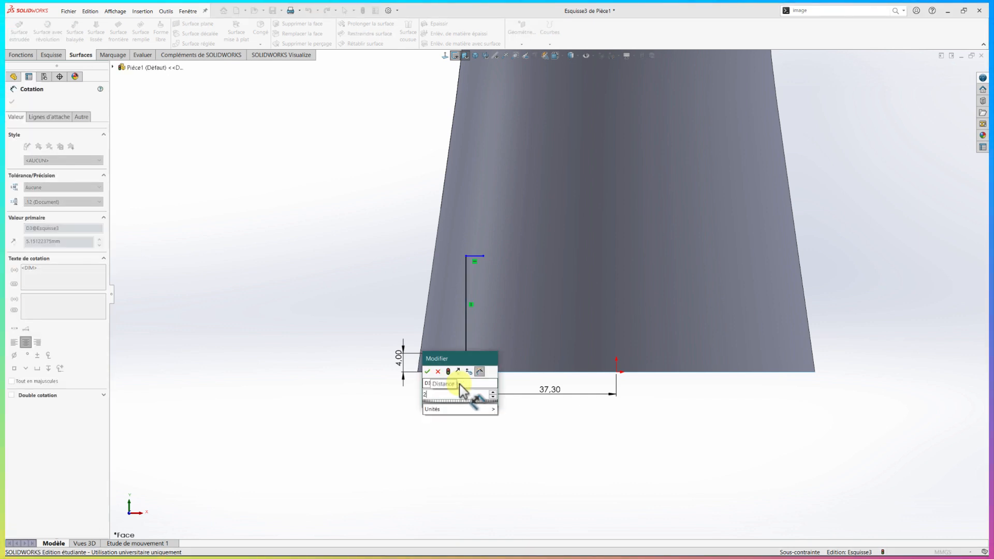
key("Return")
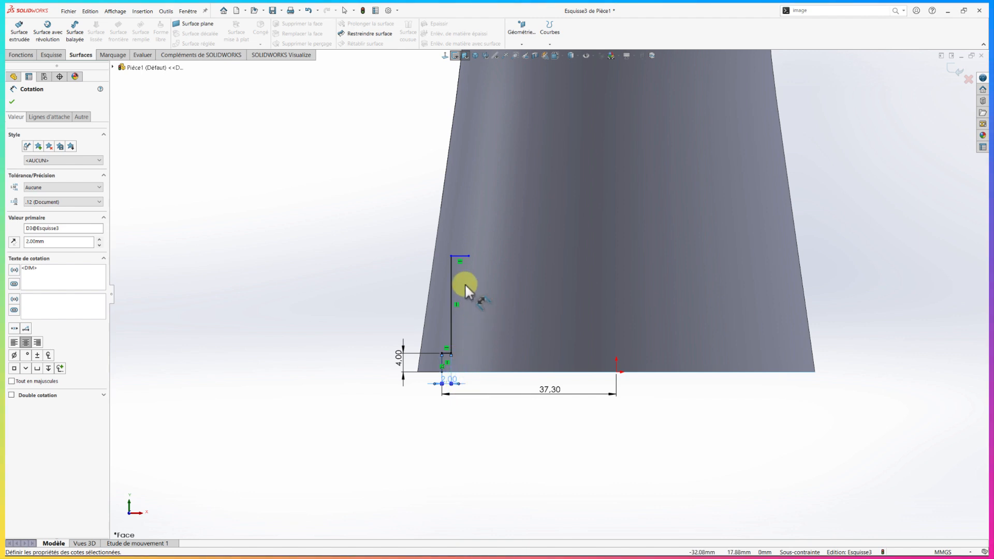
Dimension the height of the chain's upper horizontal segment above the origin as 12 mm
left_click(460, 258)
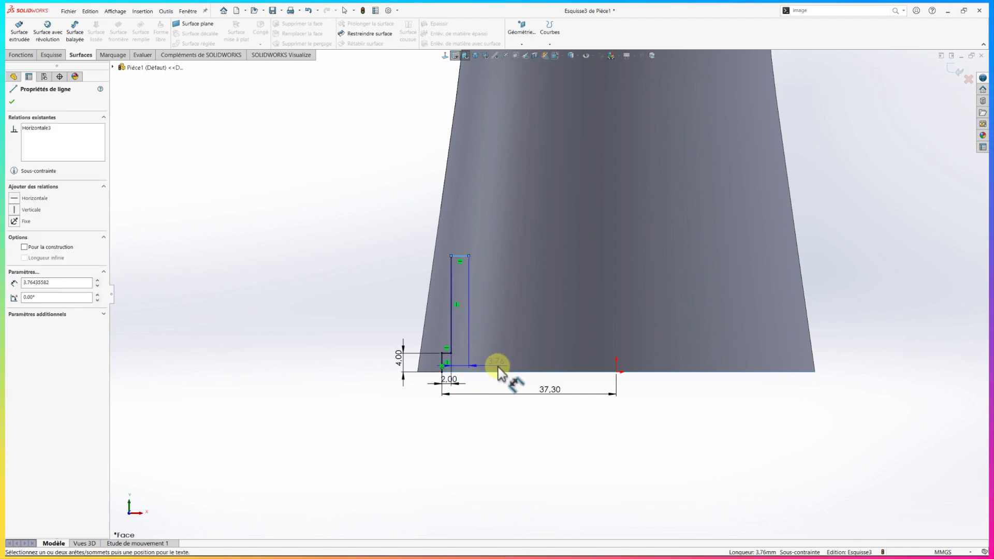
left_click(616, 374)
left_click(381, 357)
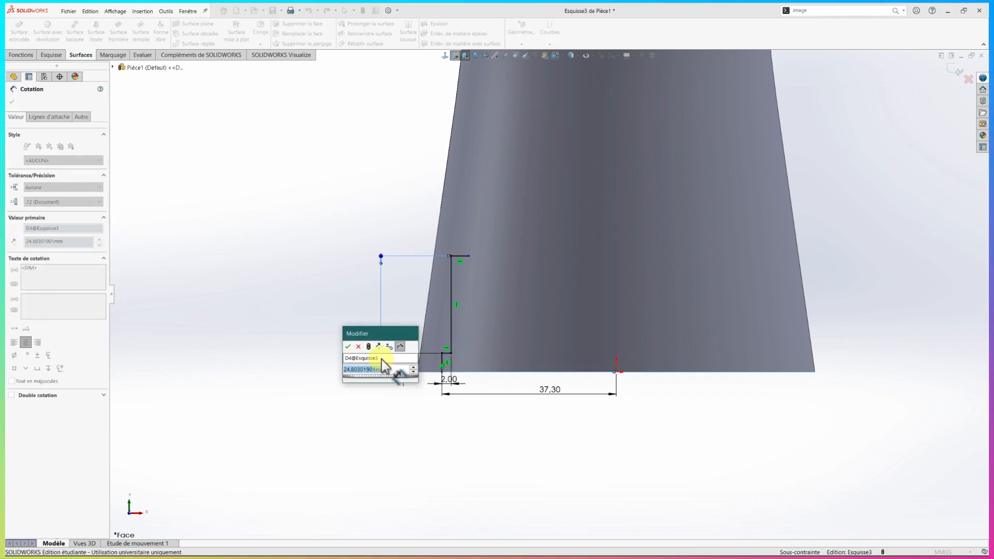
type("12")
key("Return")
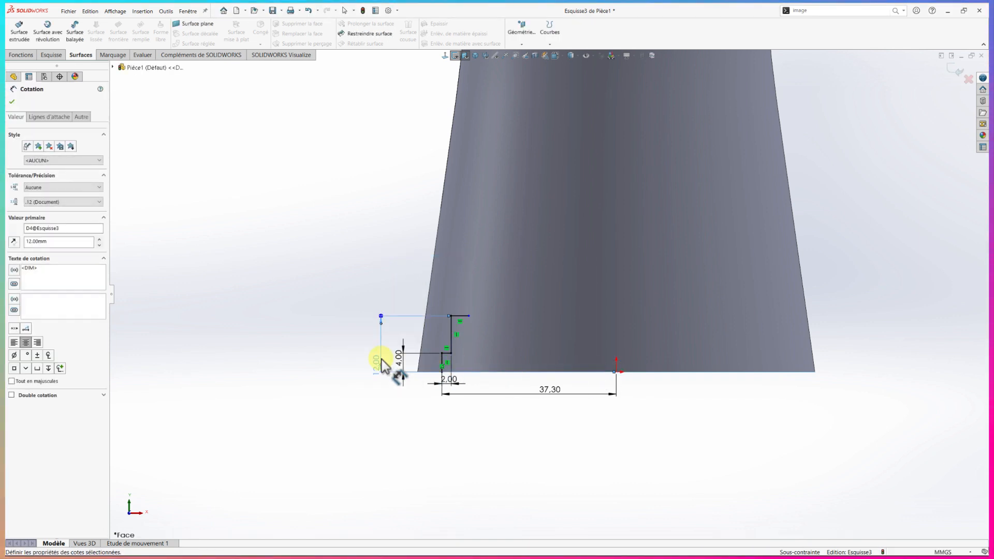
key("Escape")
Dimension the chain's upper horizontal segment as 2 mm and move that dimension's text clear of the profile
right_click_drag(498, 464, 493, 426)
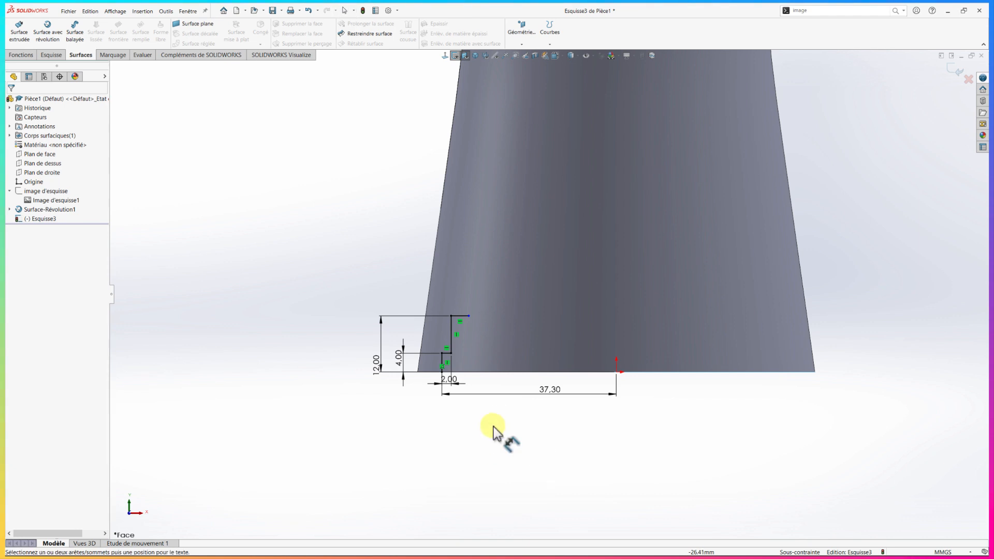
left_click(461, 316)
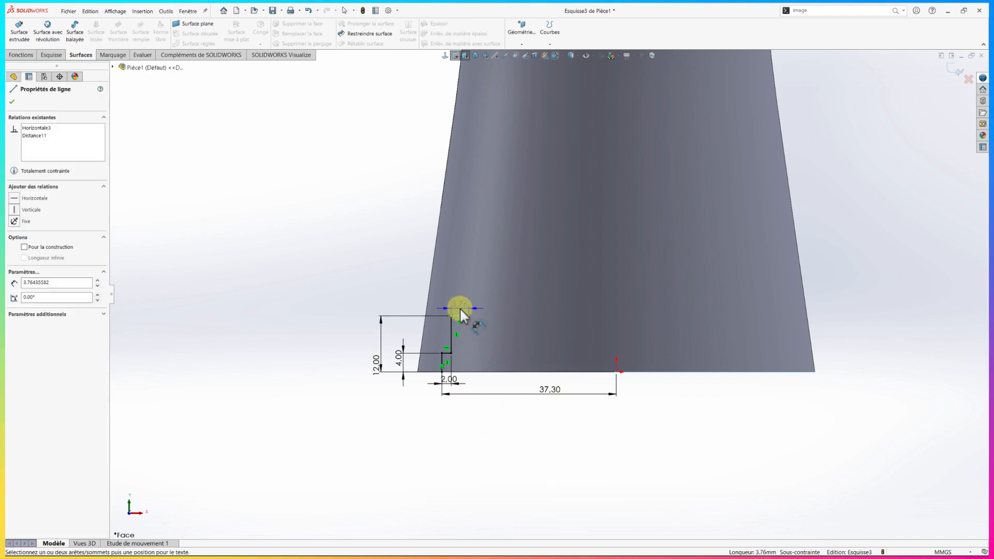
left_click(458, 305)
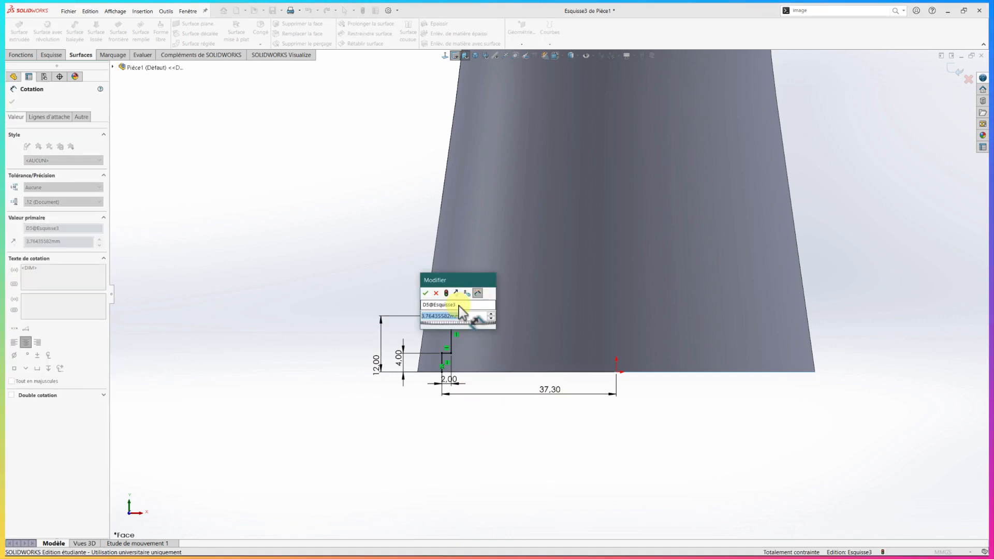
type("2")
key("Return")
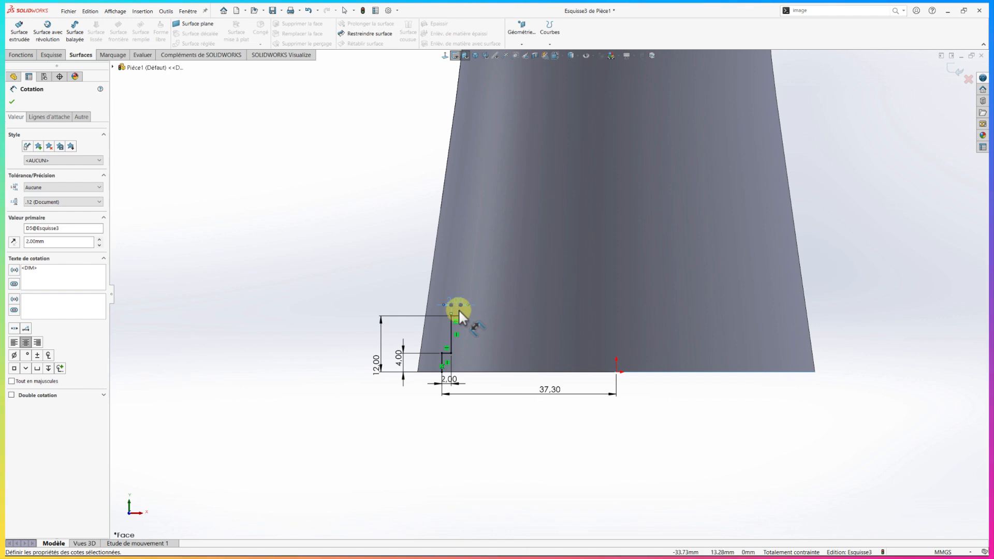
mouse_move(459, 309)
left_mouse_down()
mouse_move(458, 299)
mouse_move(408, 293)
left_mouse_up()
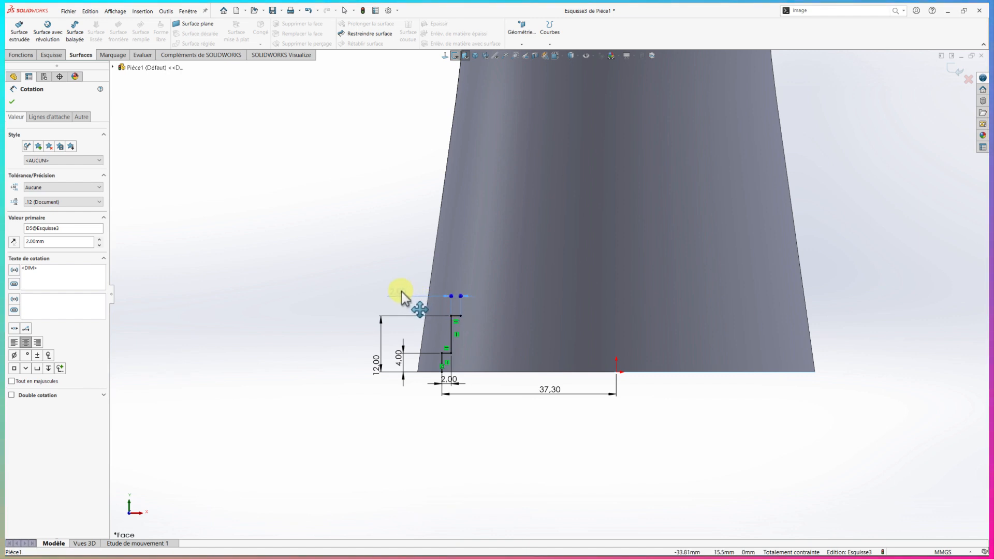
key("Escape")
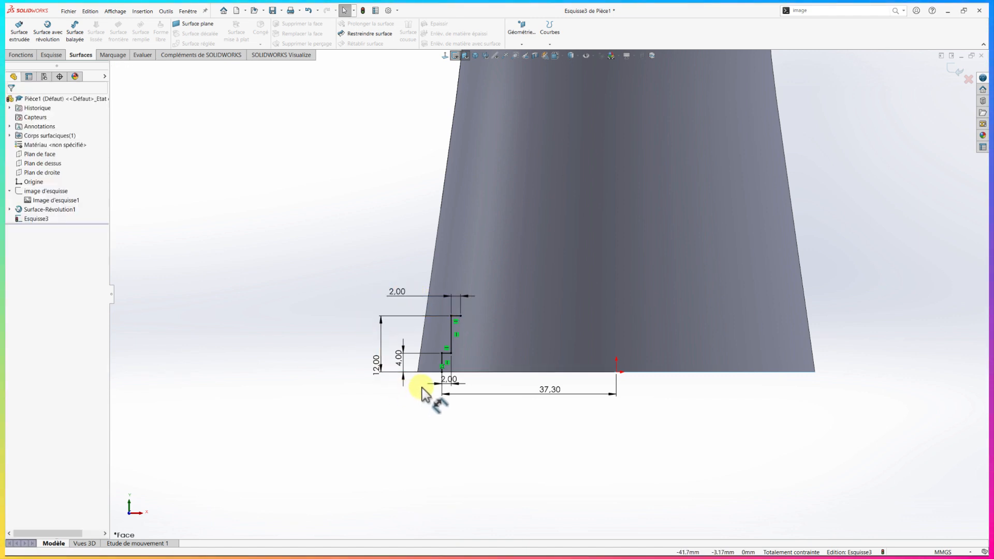
Sketch a vertical construction line about 110 mm long from the origin up to the surface's top edge
scroll(536, 276, "up", 4)
scroll(556, 234, "up", 1)
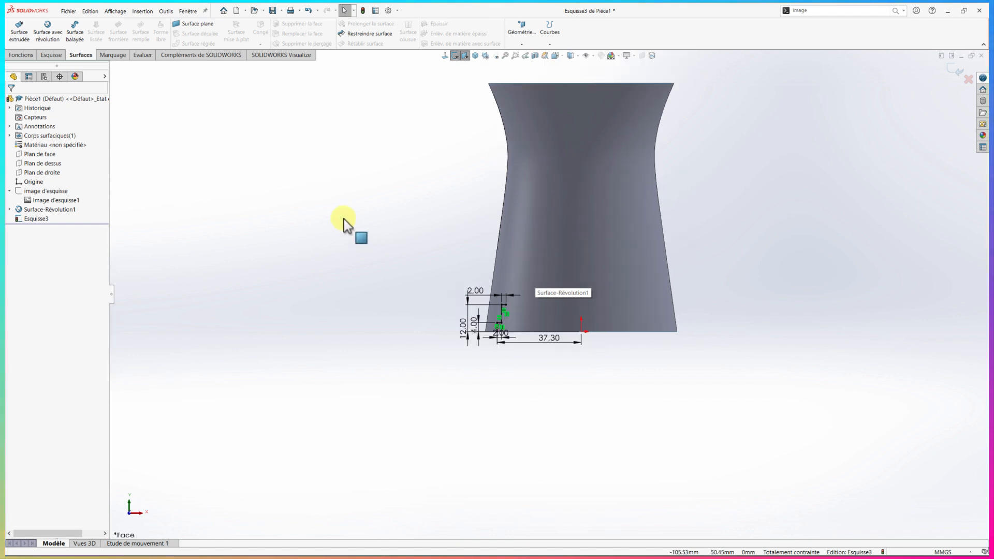
right_click_drag(347, 223, 370, 251)
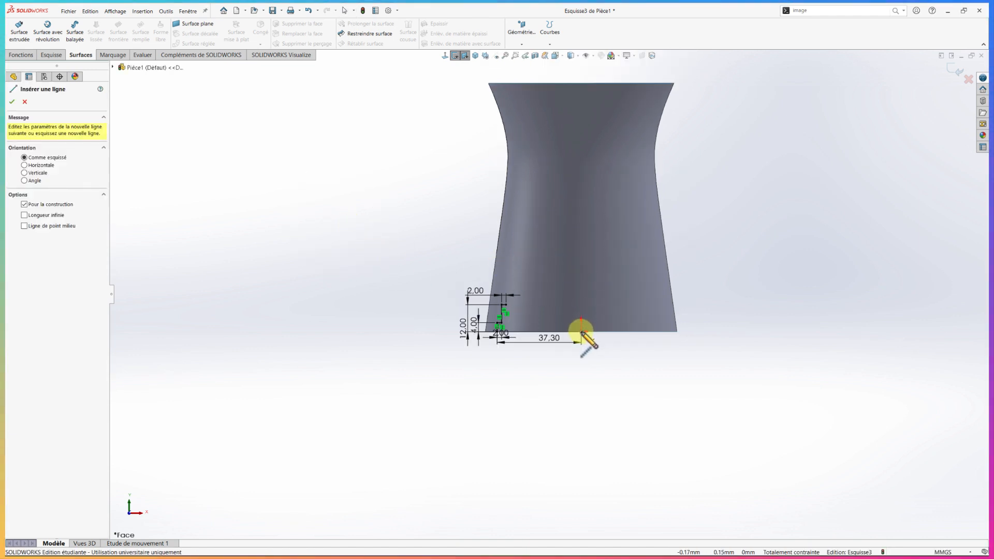
left_click(580, 332)
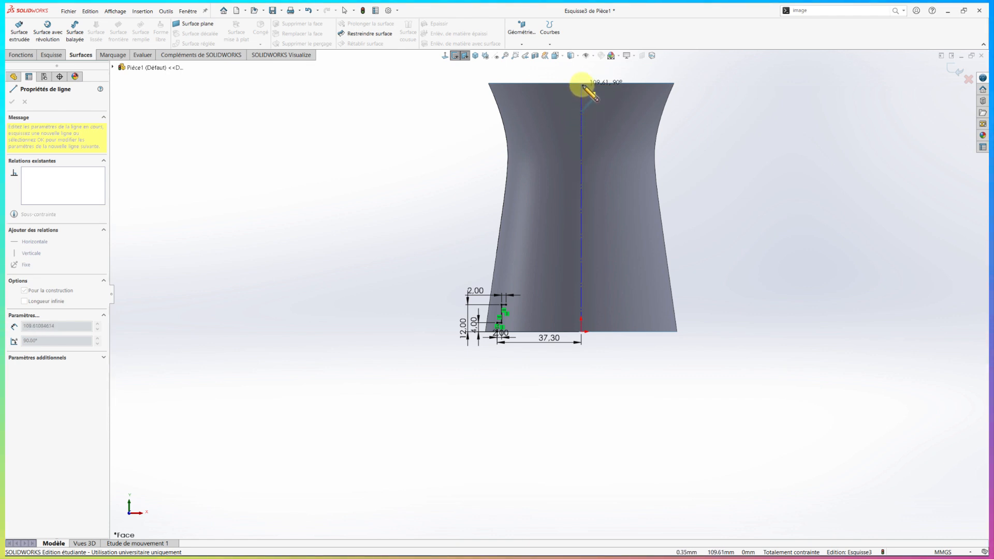
left_click(580, 82)
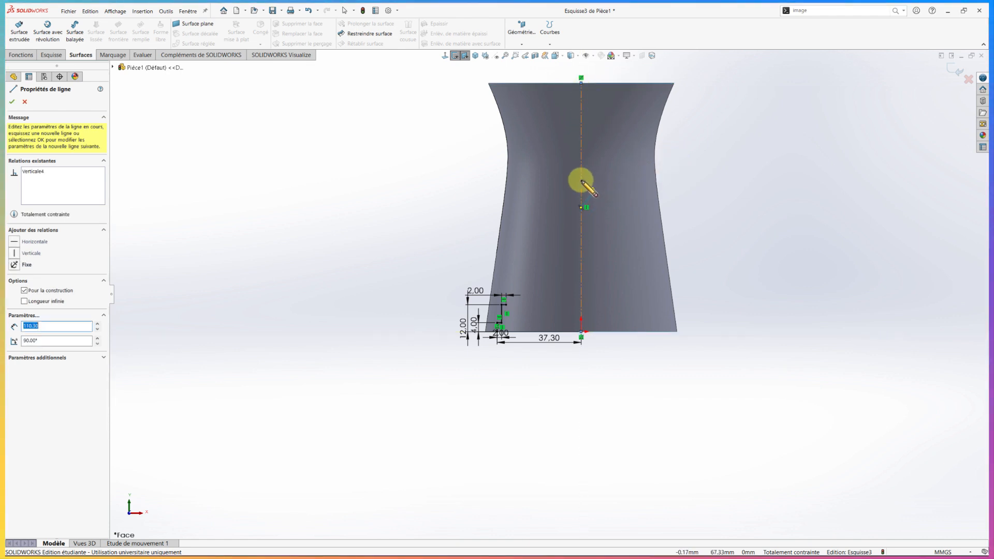
Sketch a horizontal construction line about 20 mm long, running left from the upper part of the vertical construction line
left_click(581, 188)
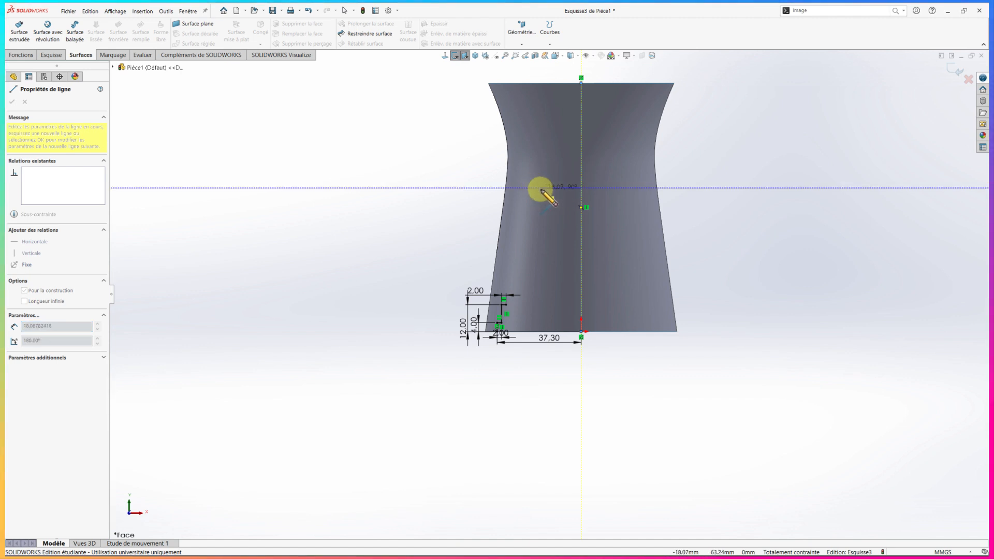
left_click(536, 188)
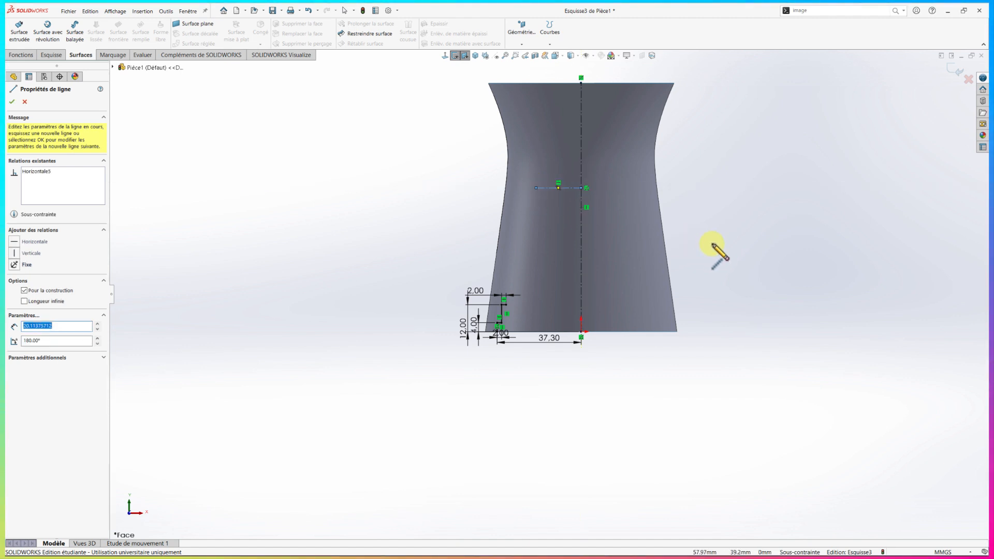
key("Escape")
Dimension the vertical distance between the horizontal construction line and the upper end of the vertical construction line as 44.4 mm
right_click_drag(723, 252, 724, 215)
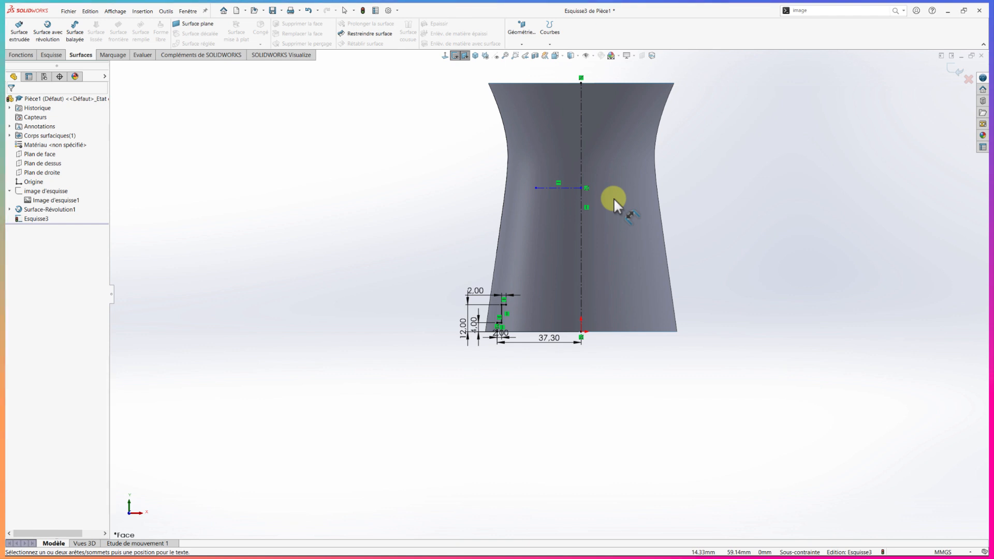
left_click(573, 188)
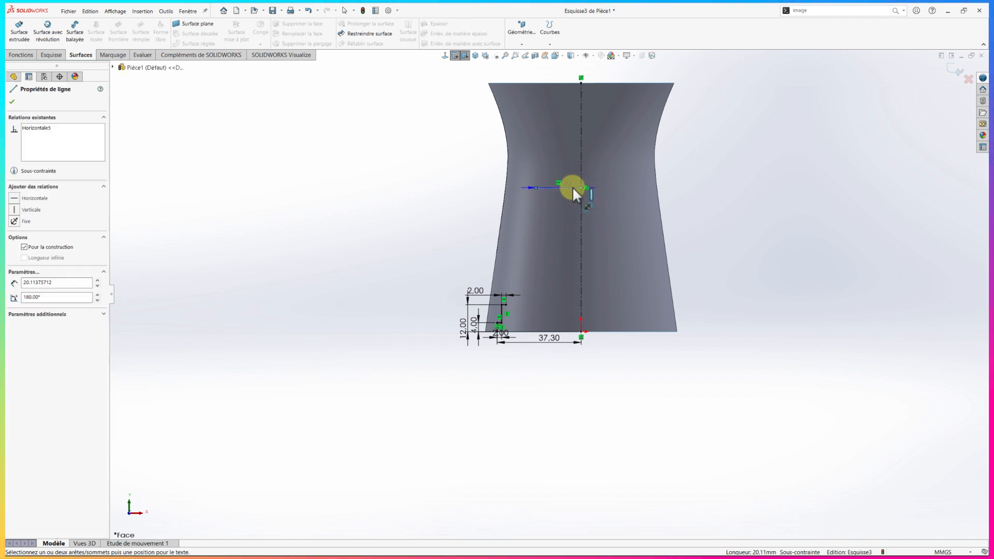
left_click(582, 82)
left_click(689, 132)
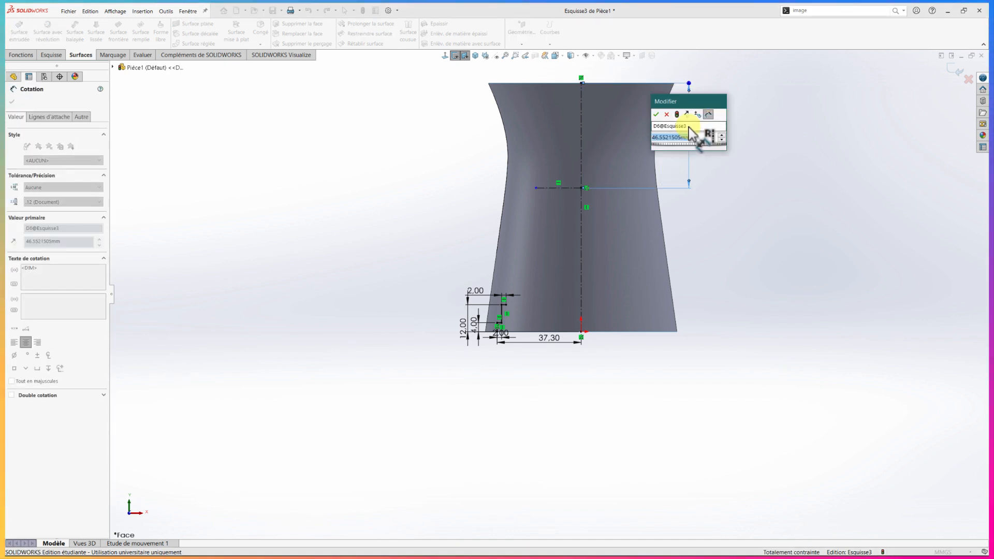
type("44.")
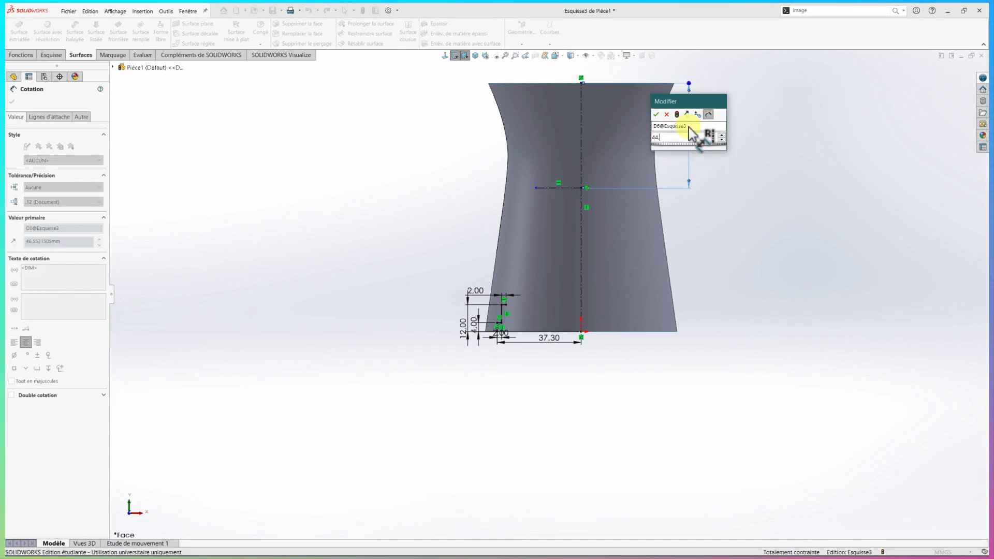
type("4")
key("Return")
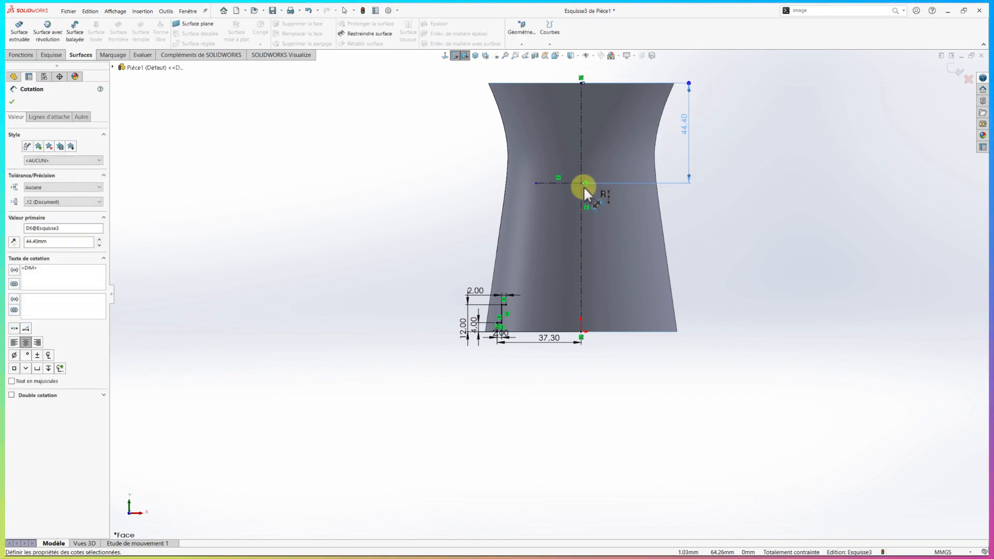
Dimension the length of the horizontal construction line as 24 mm
left_click(554, 183)
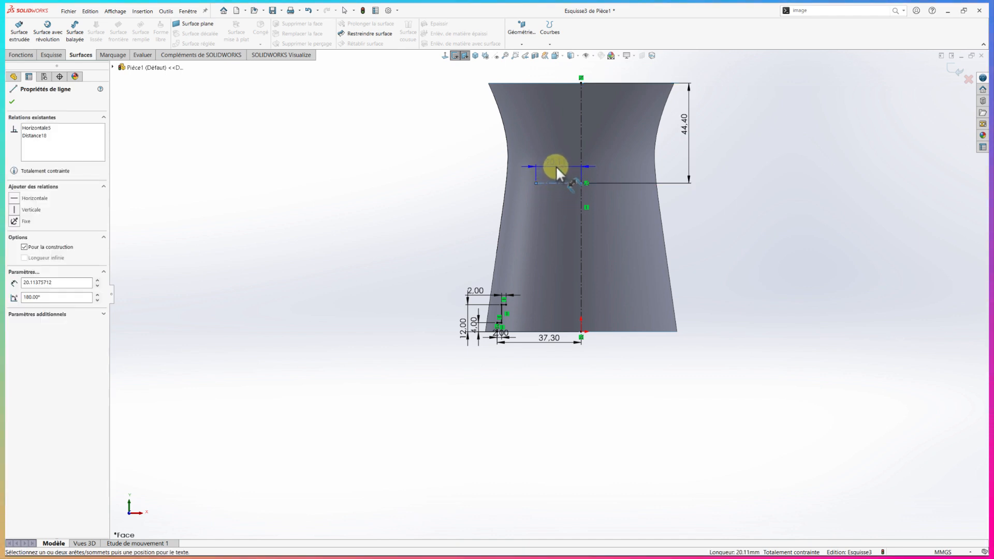
left_click(555, 166)
type("24")
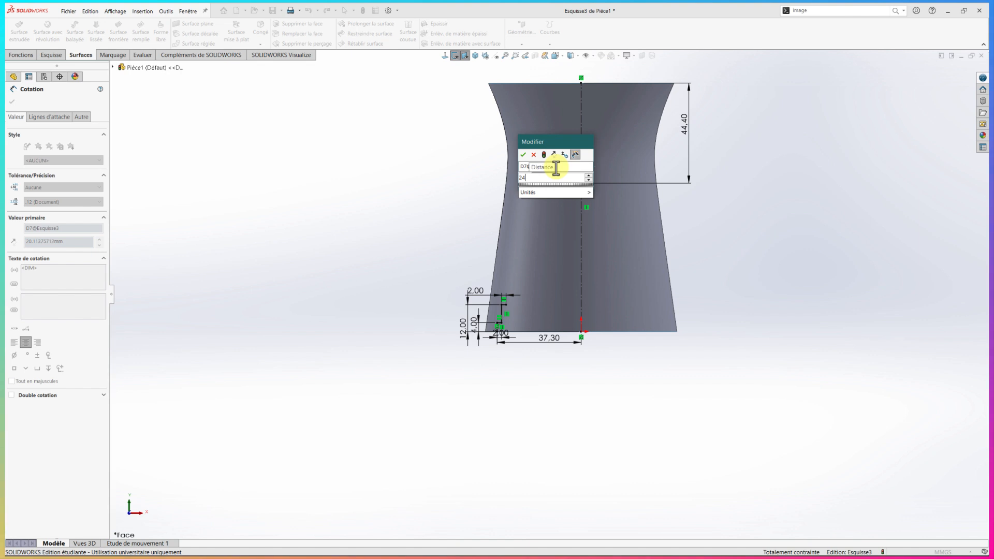
key("Return")
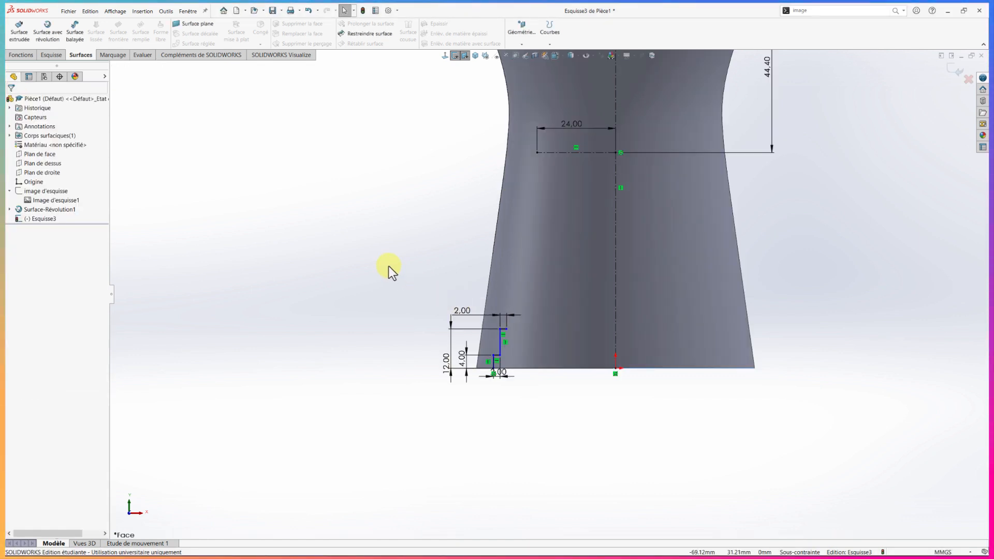
Sketch a two-point spline from the stepped profile's upper end to the horizontal construction line's left end, and bend it with its upper tangent handle
right_click_drag(388, 267, 361, 239)
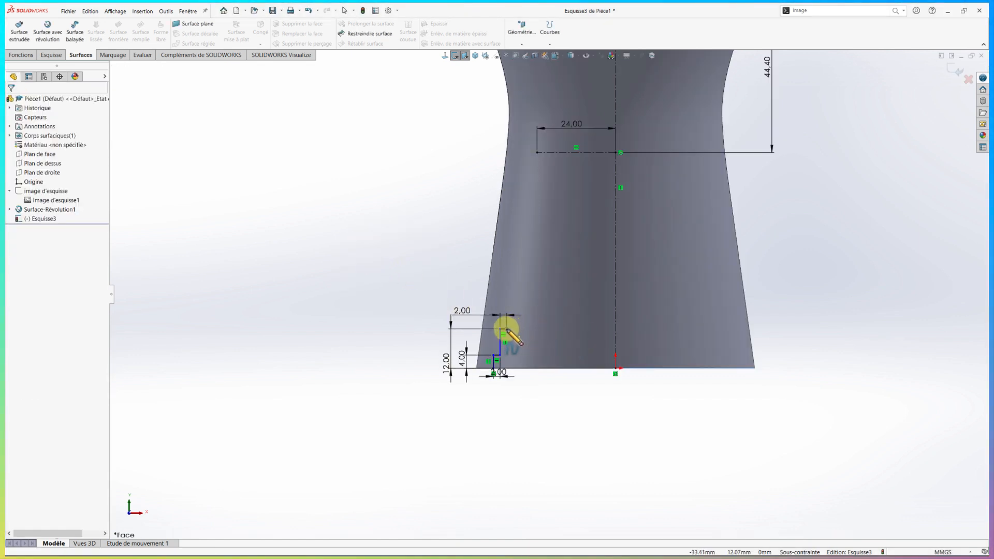
left_click(505, 329)
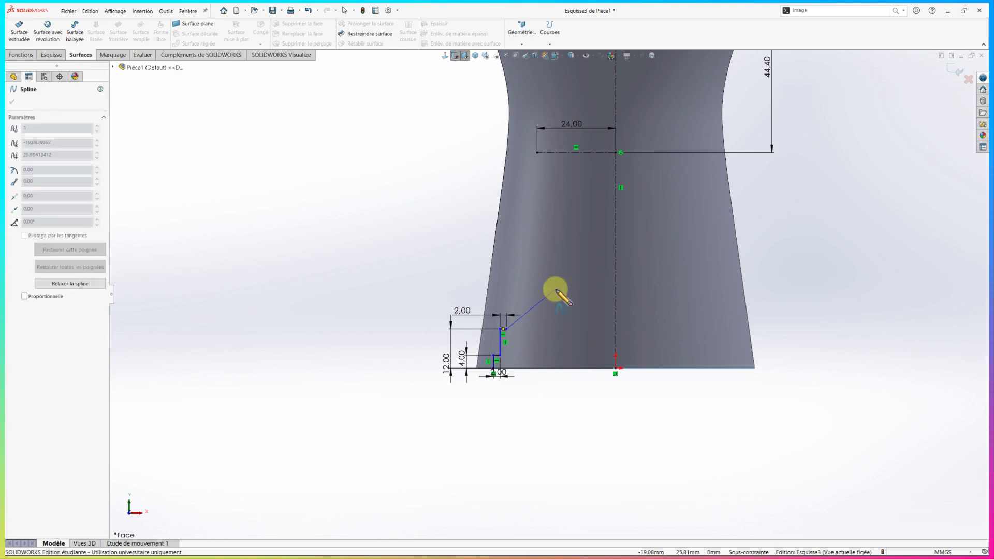
double_click(537, 153)
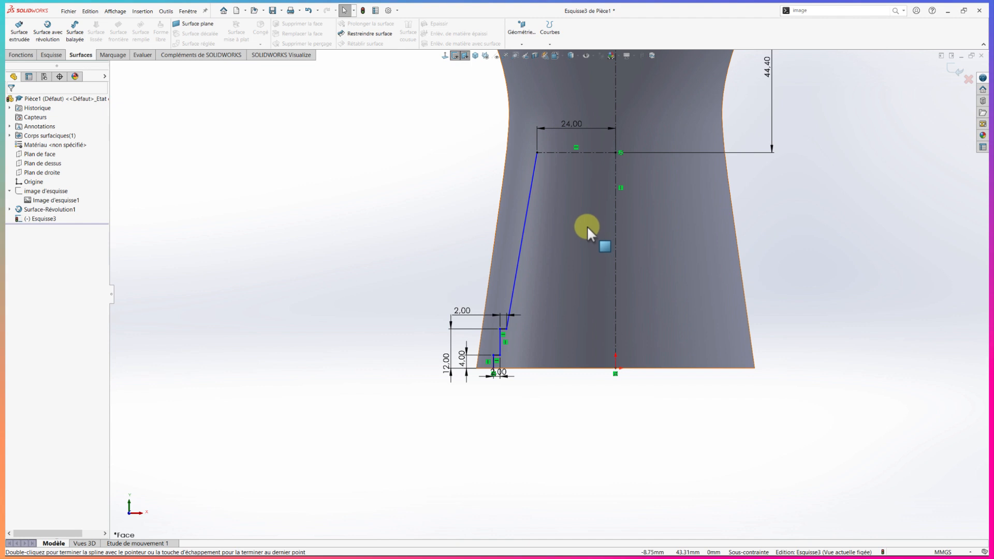
left_click(528, 206)
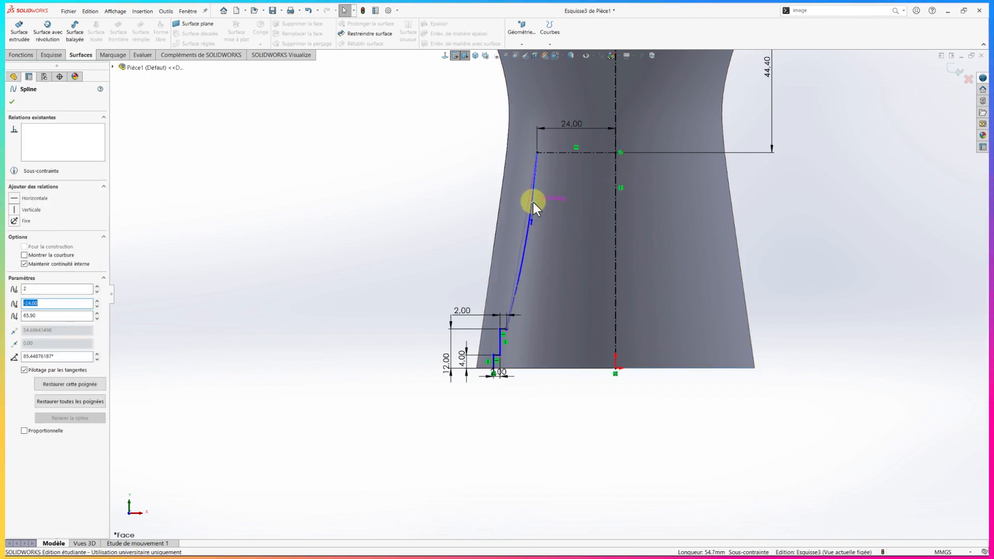
left_click_drag(533, 203, 533, 202)
Dimension the angle between the spline's upper tangent handle and the horizontal construction line as 105°
right_click_drag(423, 209, 422, 174)
left_click(533, 204)
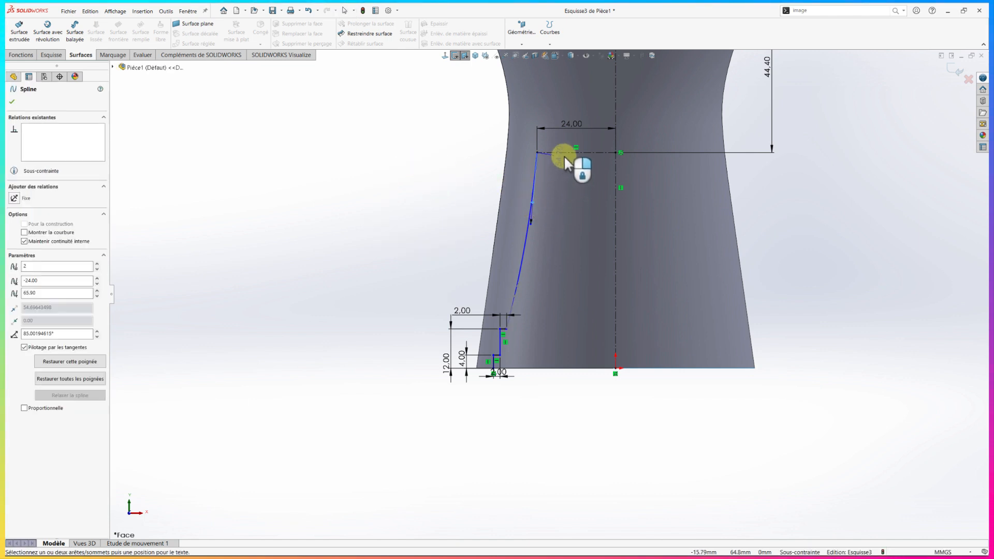
left_click(564, 153)
left_click(562, 172)
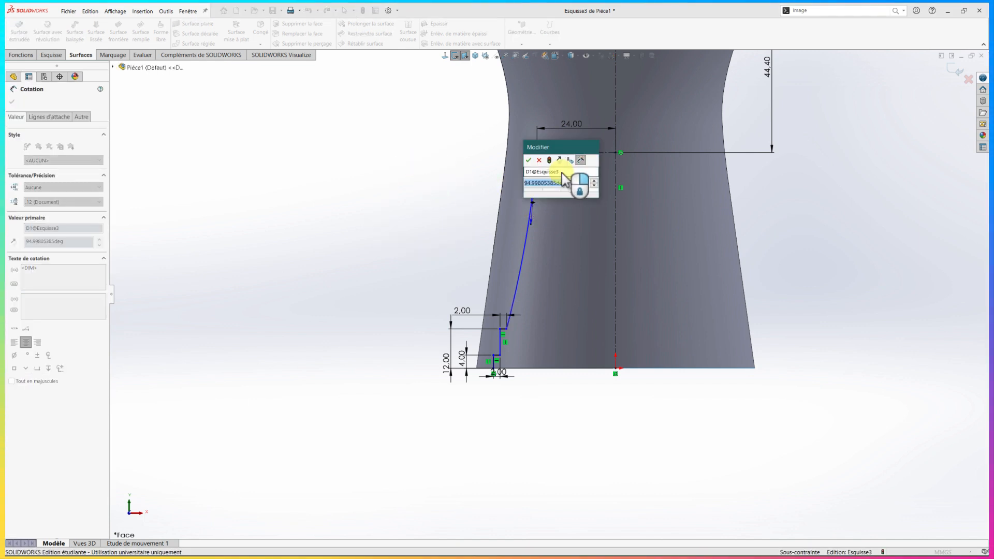
type("105")
key("Return")
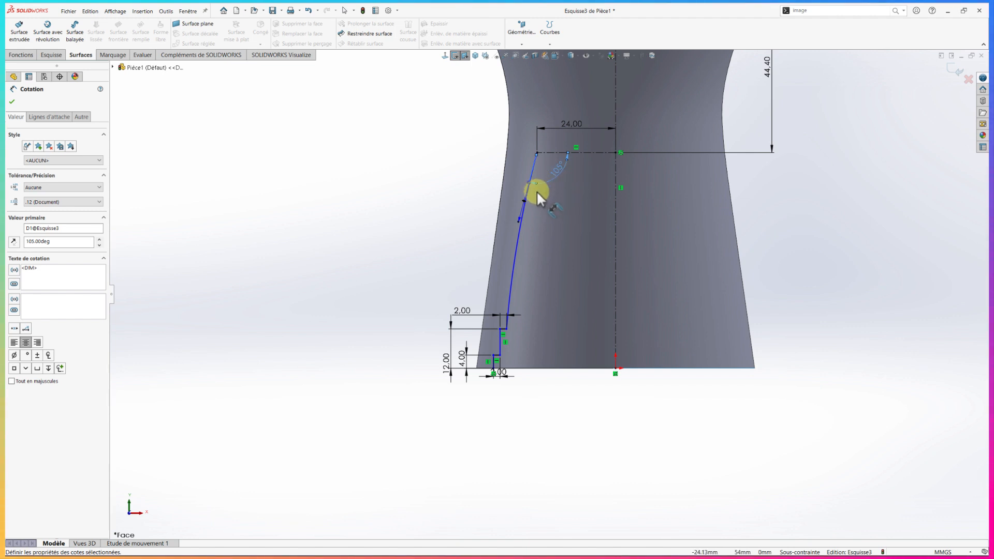
Dimension the tangent weight of the spline's upper handle as 54.5 mm
left_click(524, 200)
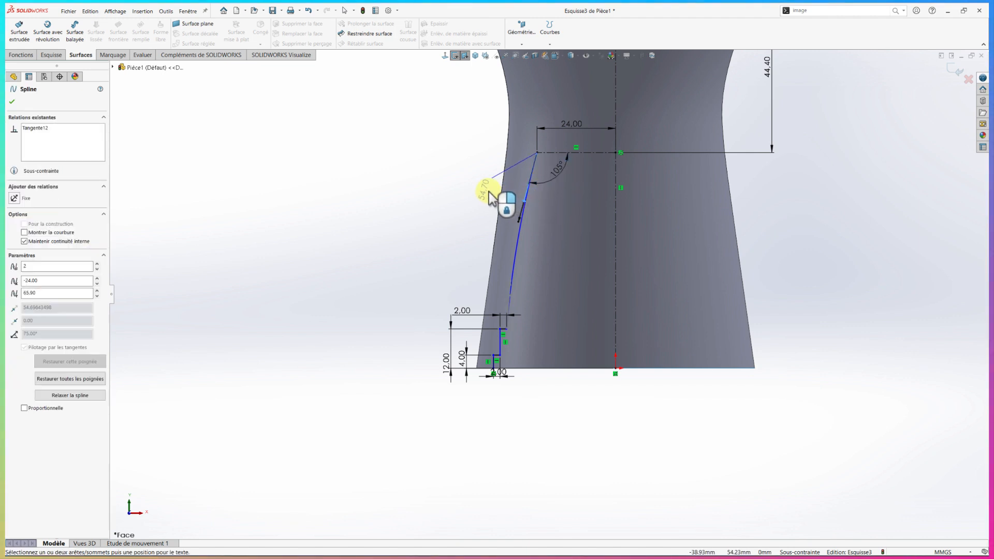
left_click(489, 192)
type("54.5")
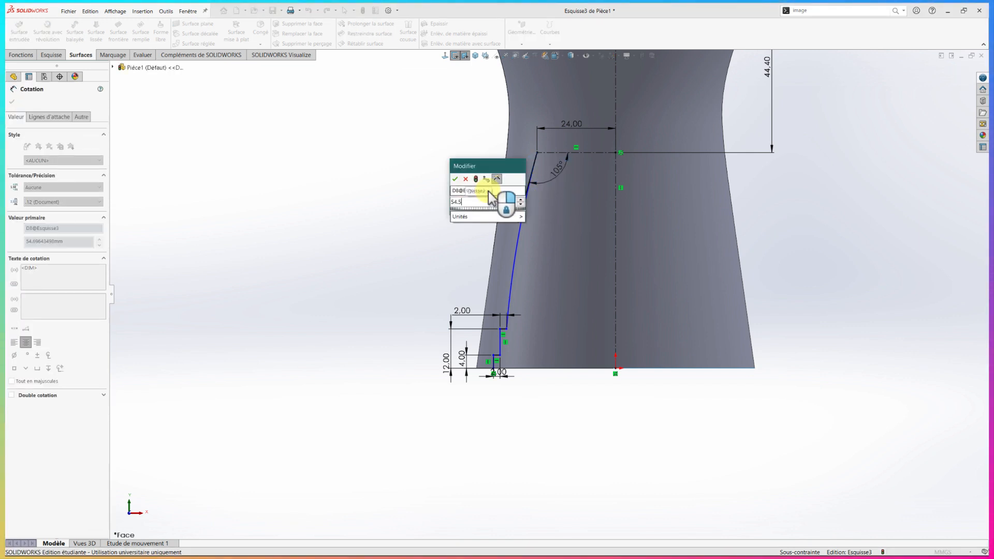
key("Return")
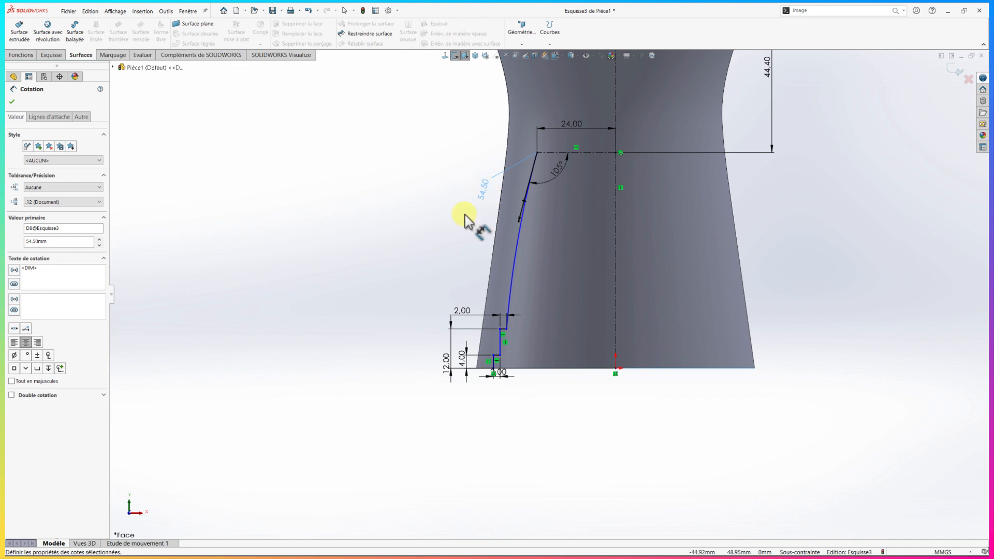
key("Escape")
Make the spline's lower tangent handle vertical and dimension its tangent weight as 55 mm
left_click(509, 303)
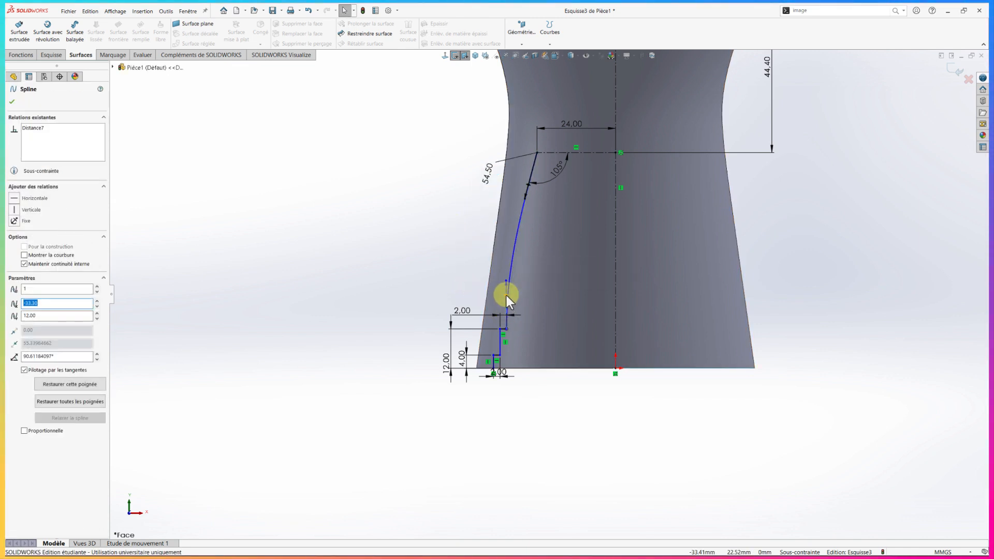
left_click(16, 210)
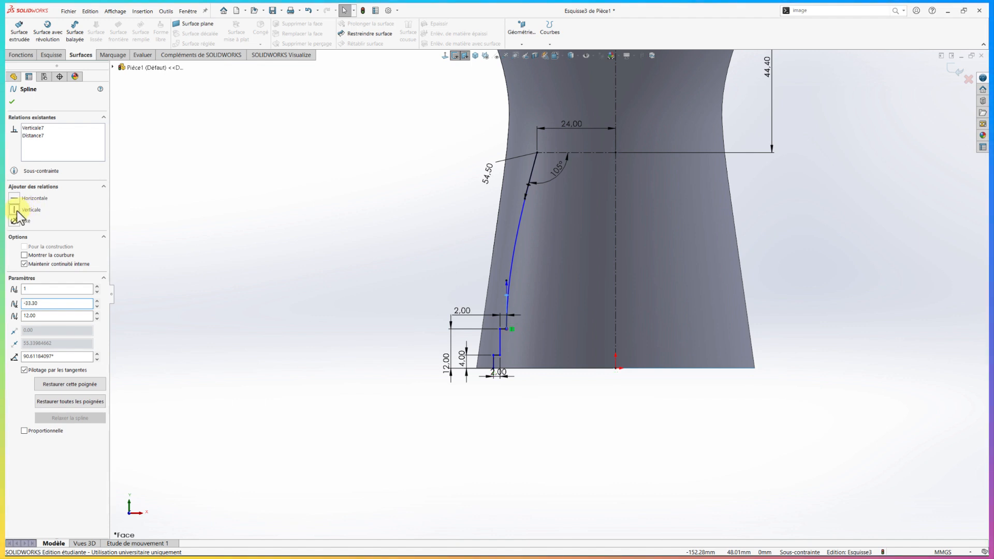
right_click_drag(380, 262, 375, 216)
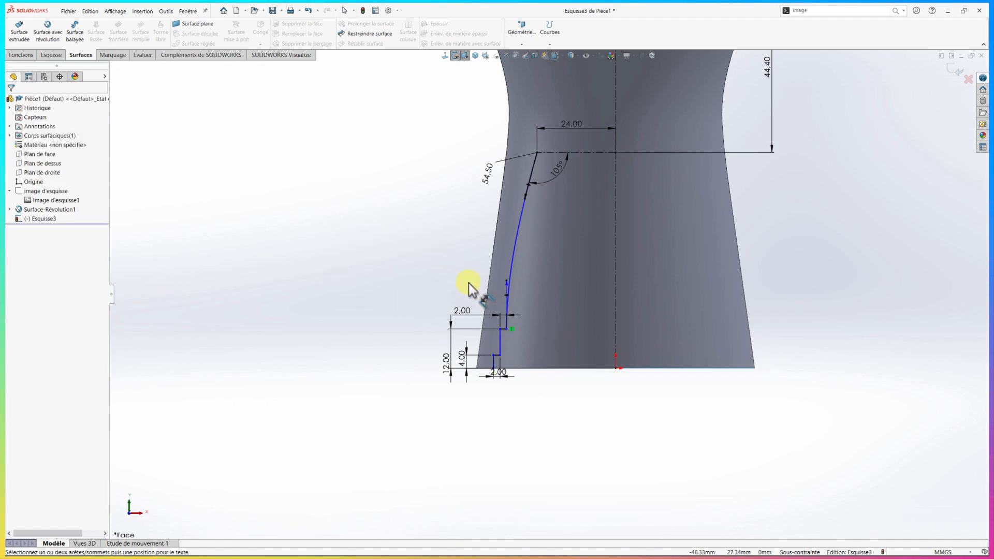
left_click(507, 297)
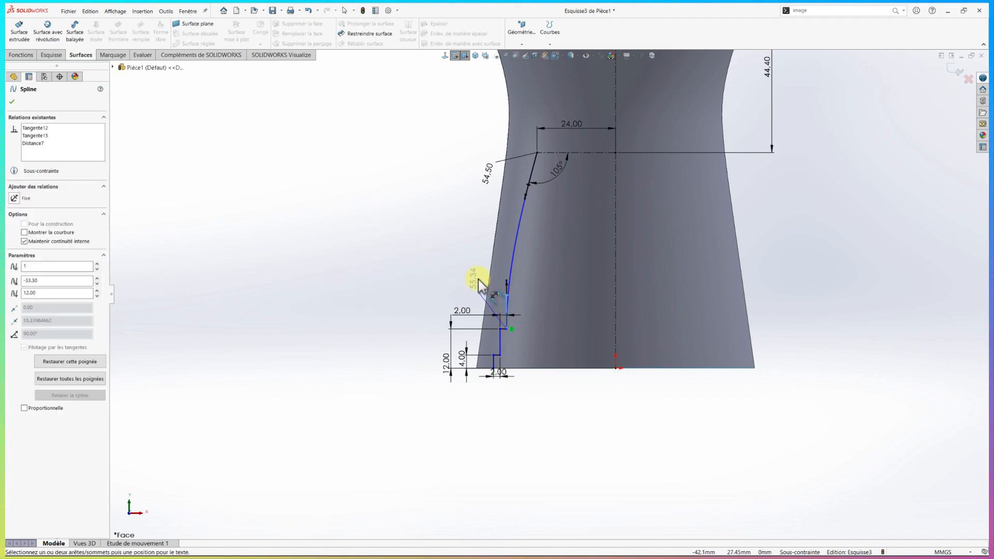
left_click(478, 278)
type("55")
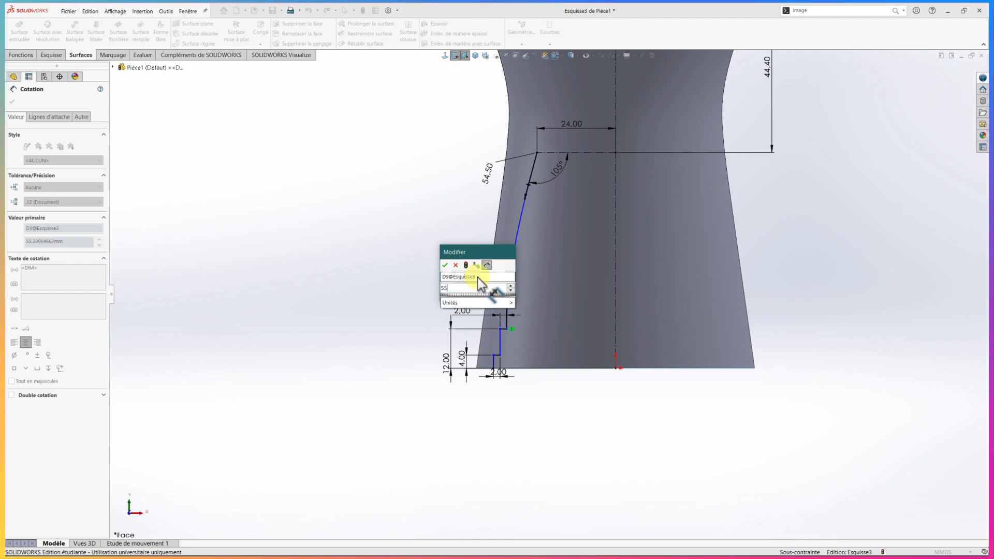
key("Return")
key("Escape")
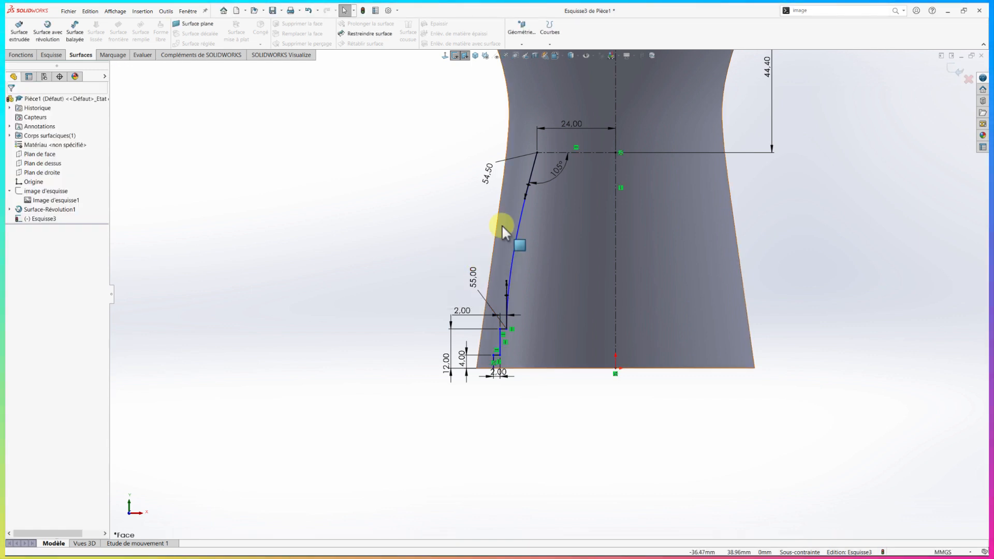
Sketch a horizontal line about 4.9 mm long, running left from the spline's upper end
key("z")
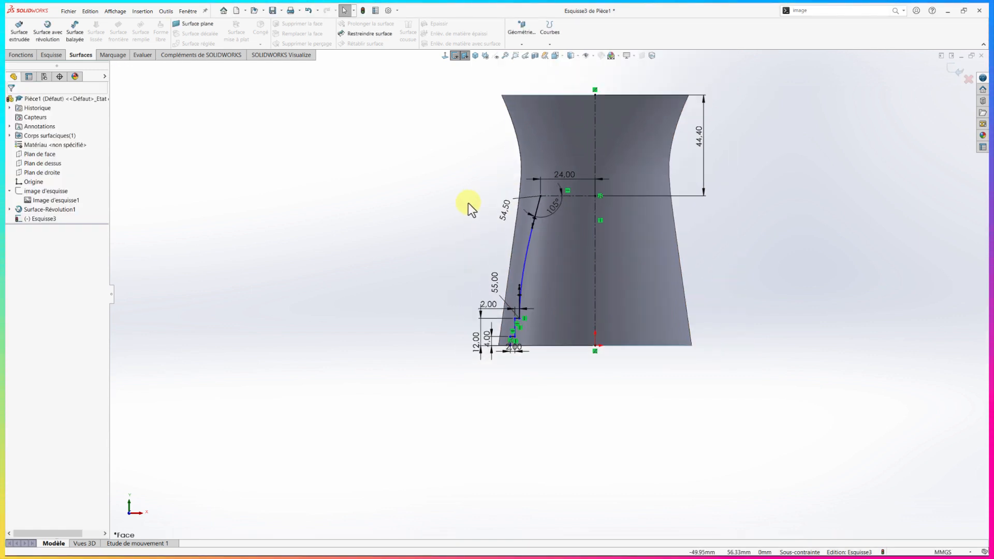
key("l")
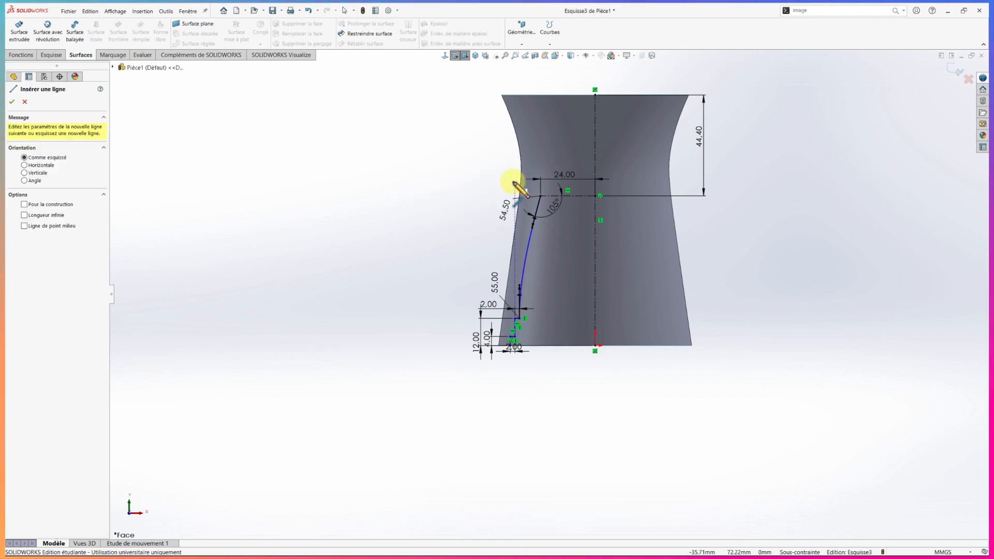
scroll(518, 186, "down", 4)
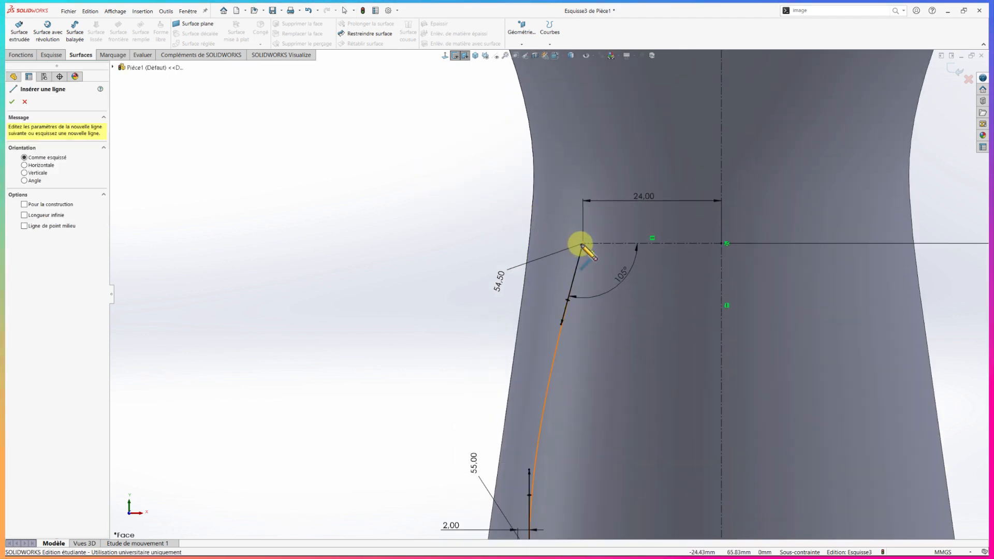
left_click(583, 244)
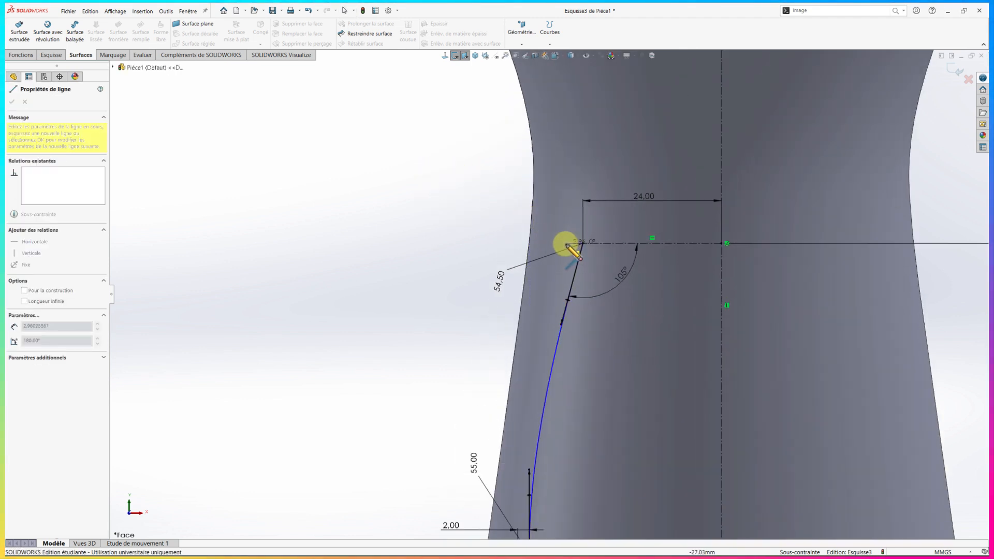
left_click(554, 244)
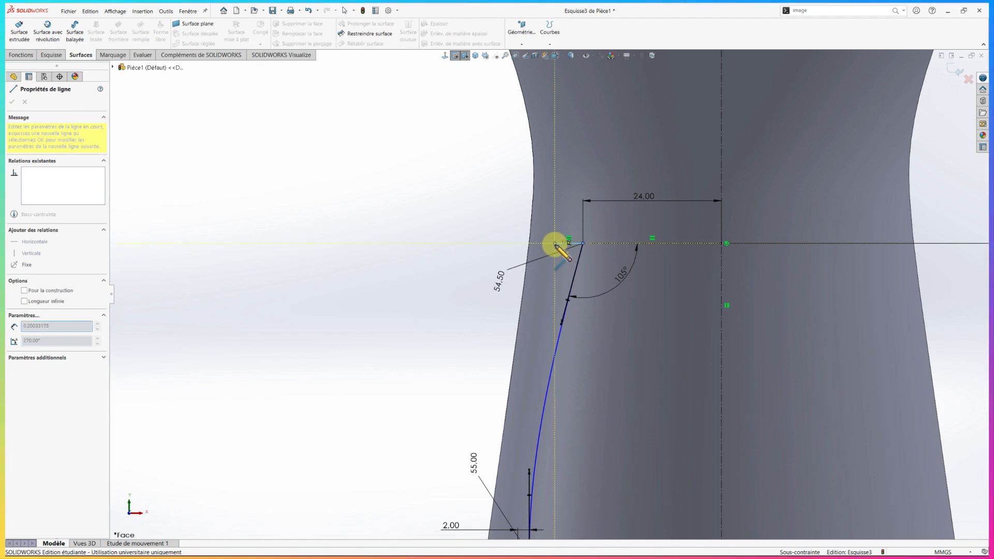
key("Escape")
Dimension the short horizontal line at the spline's upper end as 5 mm
right_click_drag(486, 238, 489, 217)
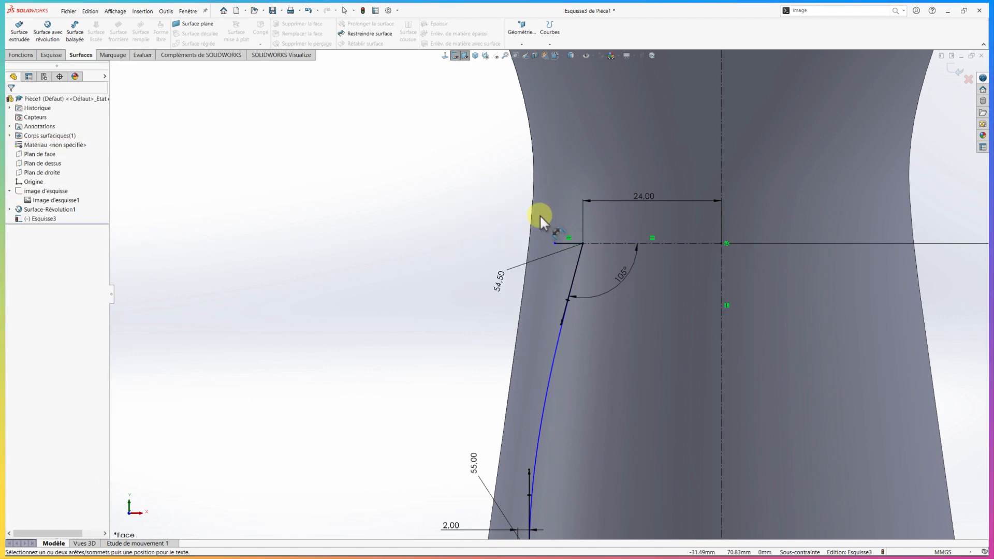
left_click(564, 241)
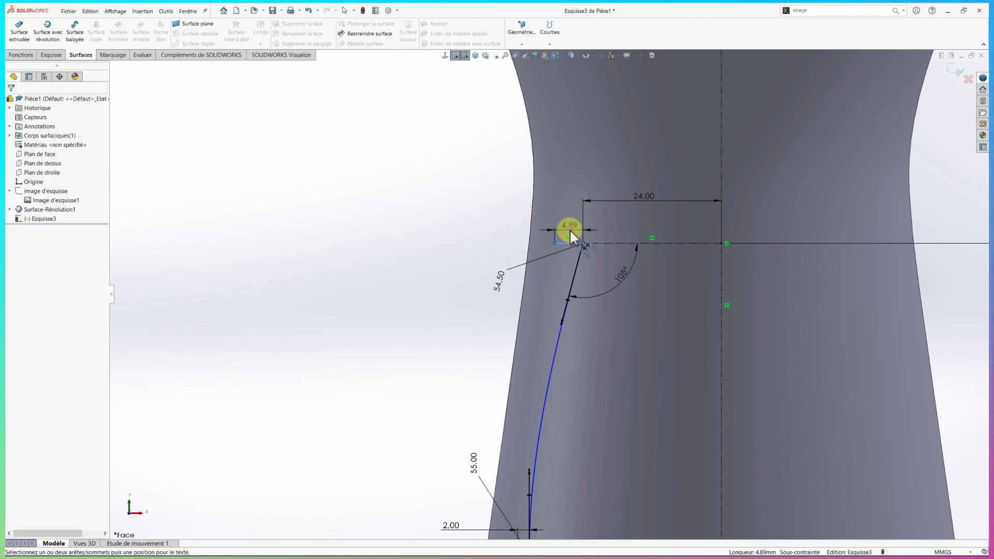
left_click(570, 228)
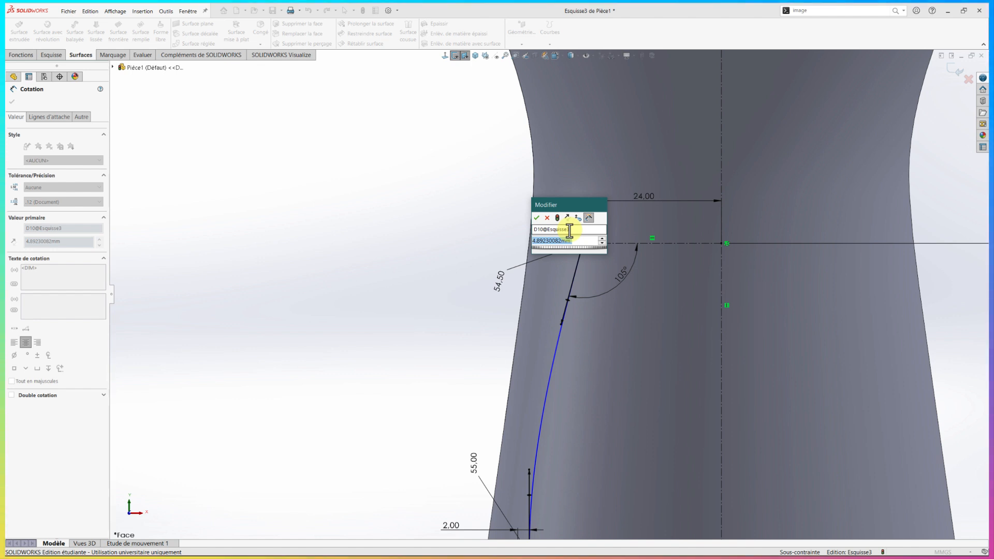
type("5")
key("Return")
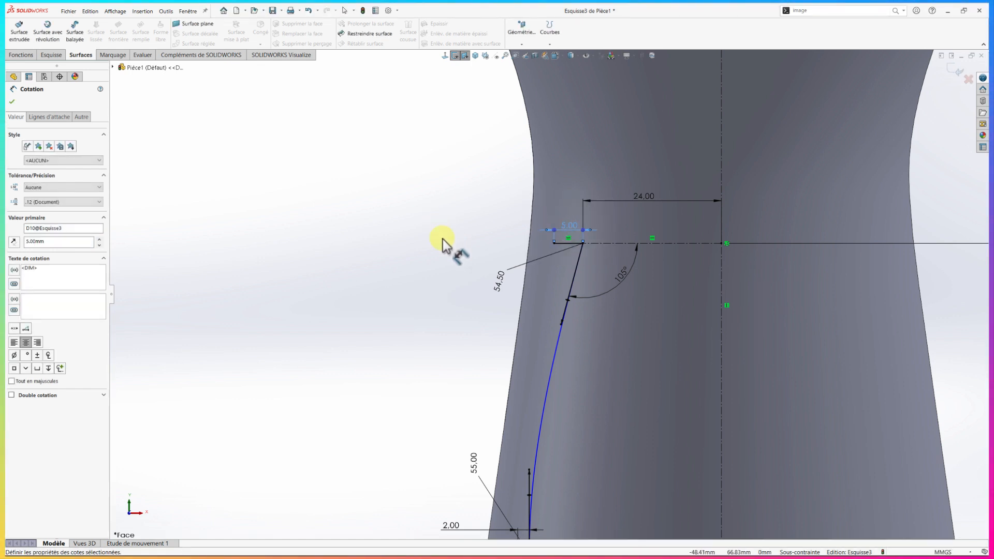
Sketch a two-point spline from the outer end of the 5 mm horizontal line up to the silhouette's top edge
right_click_drag(441, 236, 414, 206)
scroll(551, 195, "up", 3)
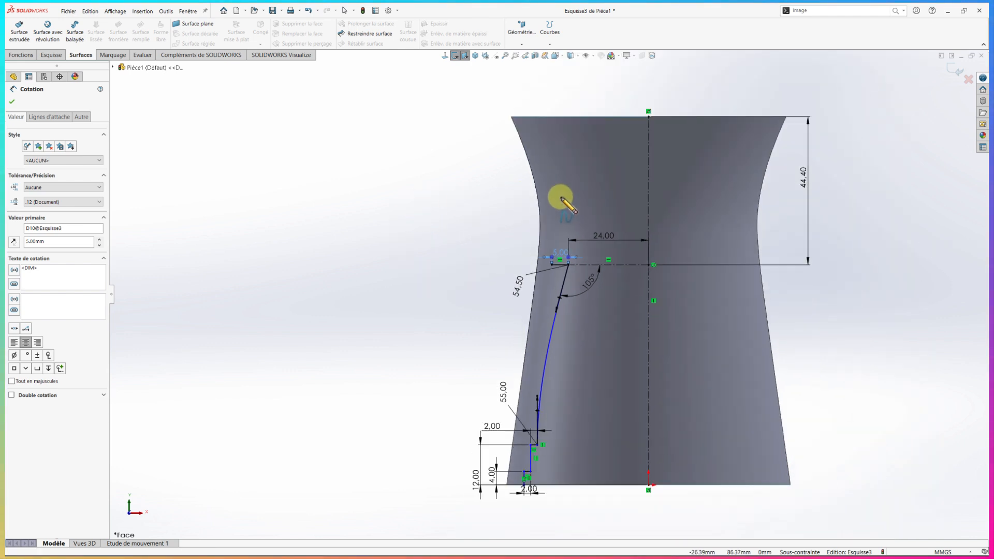
scroll(561, 202, "down", 1)
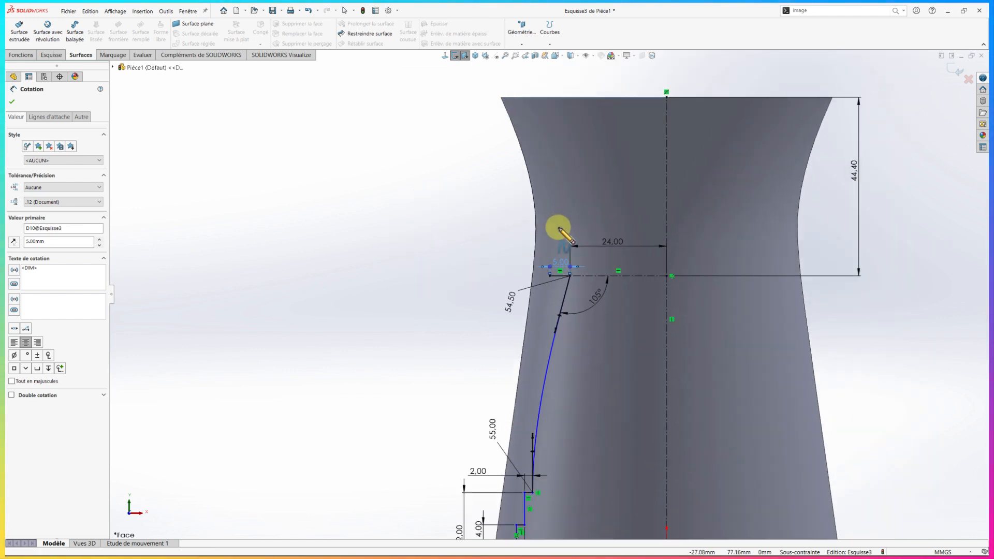
left_click(550, 275)
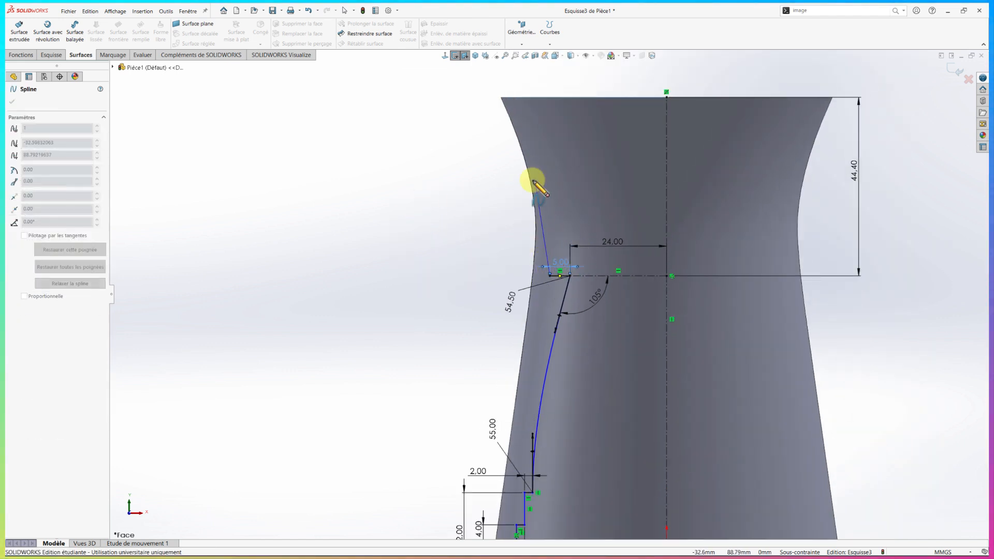
left_click(533, 98)
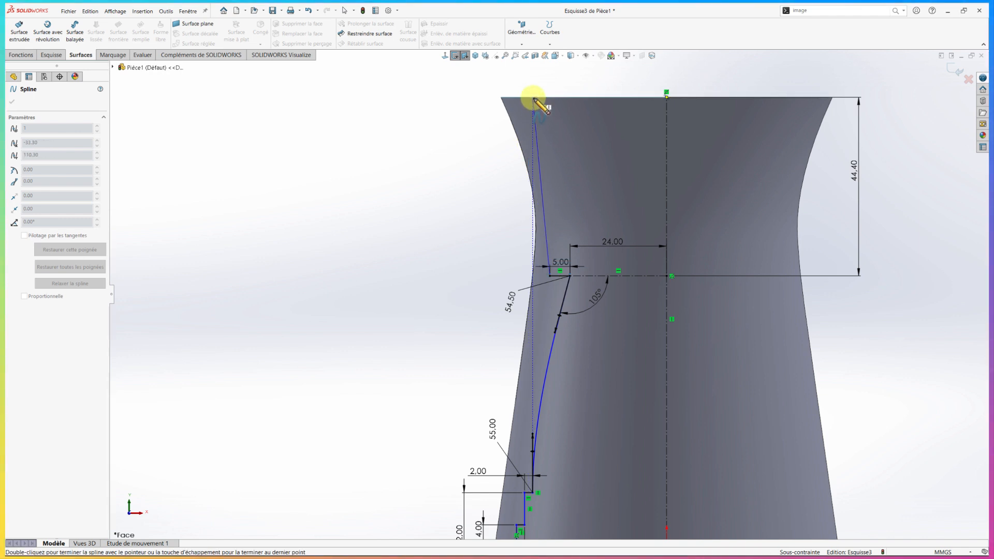
key("Escape")
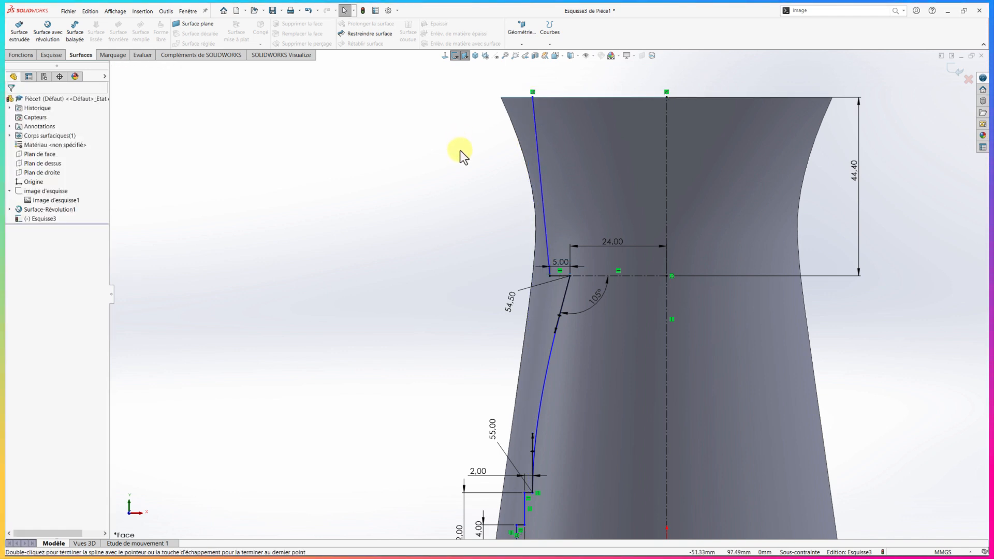
Dimension the distance between the silhouette's upper outer corner and the new spline's upper end as 4.5 mm
right_click_drag(455, 164, 453, 133)
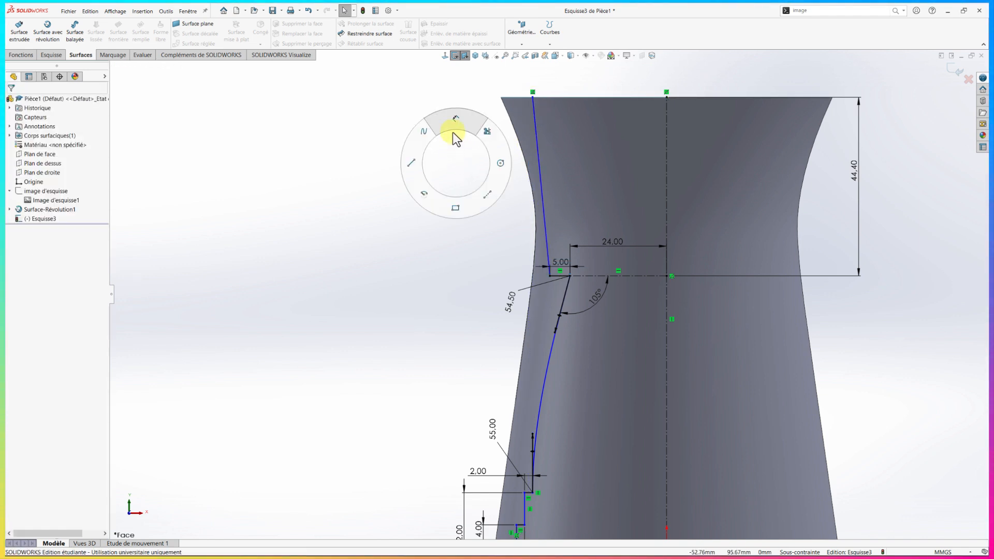
left_click(501, 98)
left_click(533, 97)
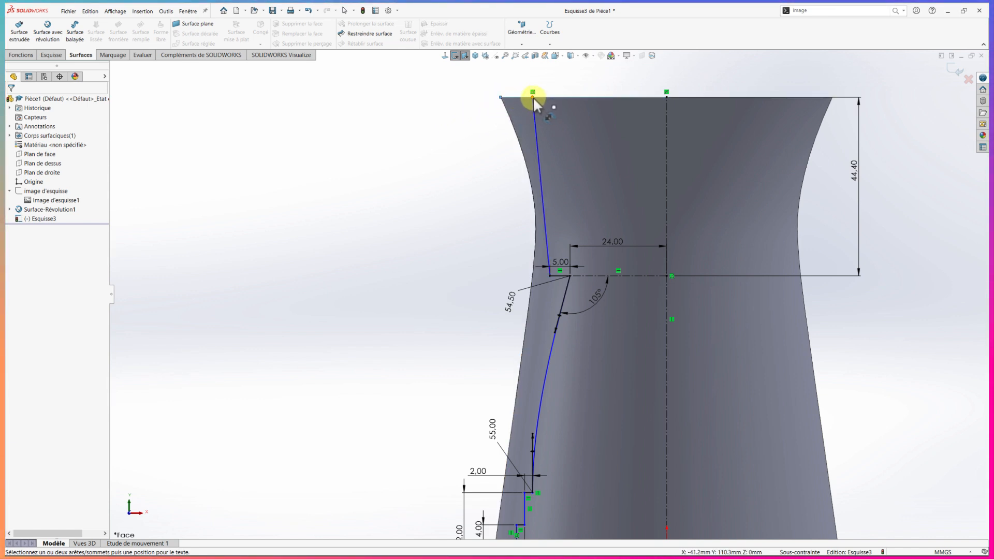
left_click(515, 88)
type("4.5")
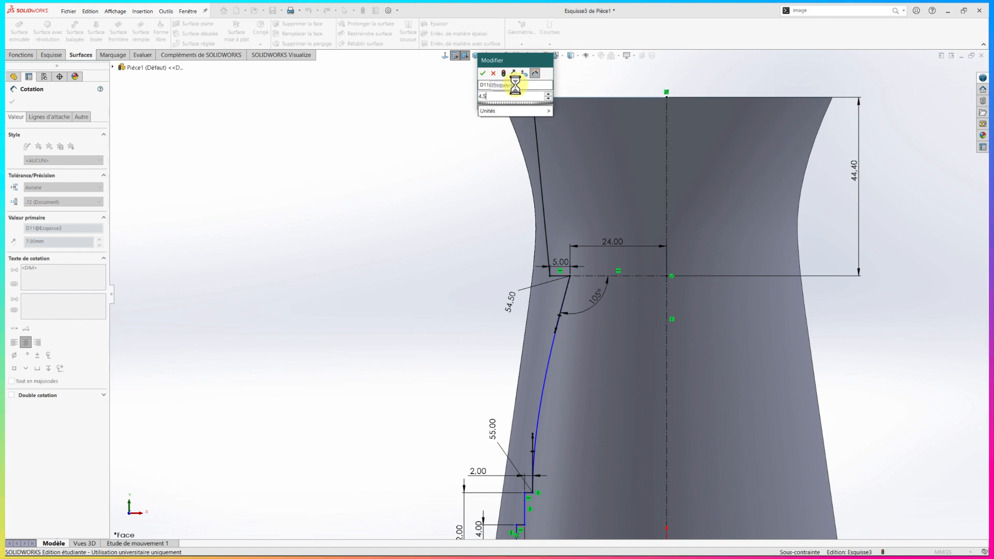
key("Return")
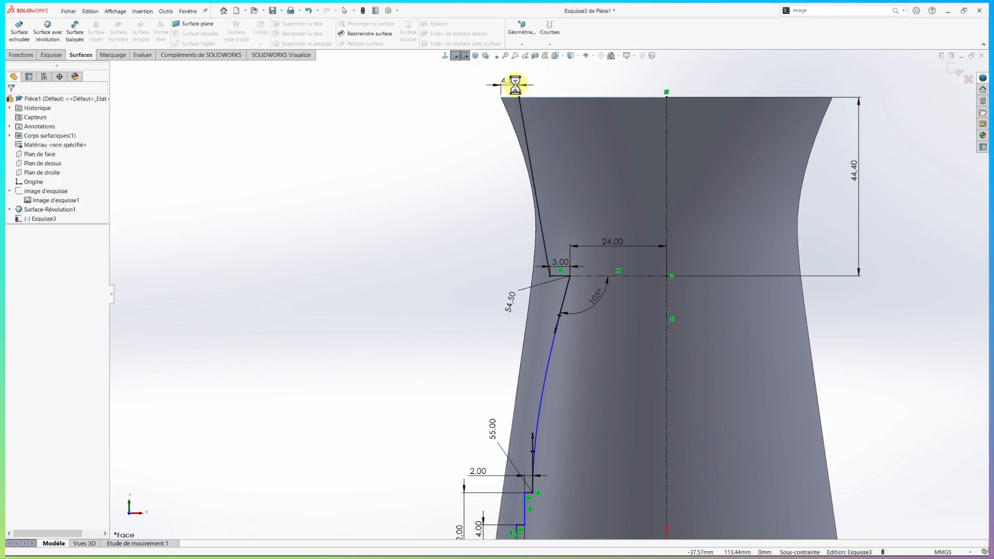
Bend the new spline with its upper tangent handle and dimension the handle's angle to the top edge as 68°
left_click(524, 129)
left_click_drag(529, 149, 539, 141)
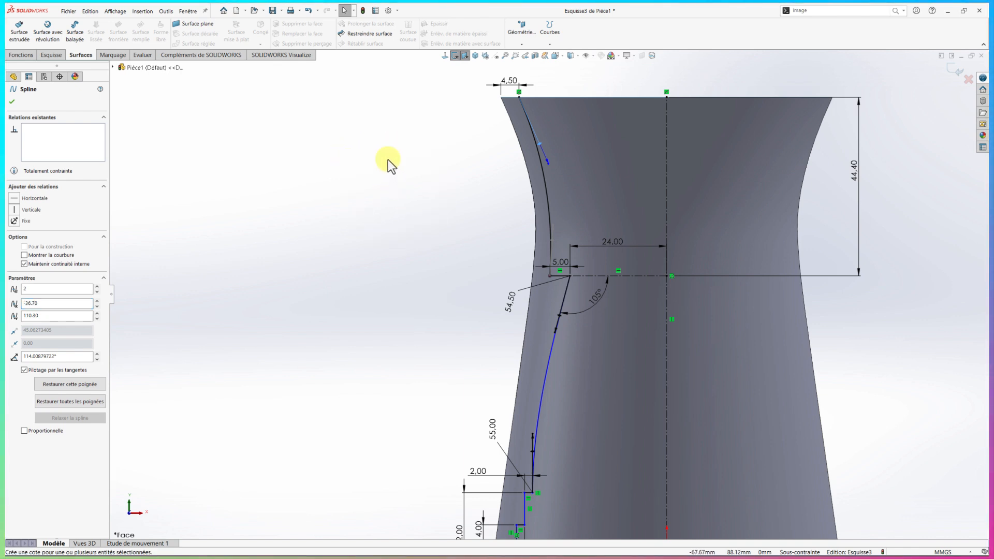
right_click_drag(387, 159, 387, 151)
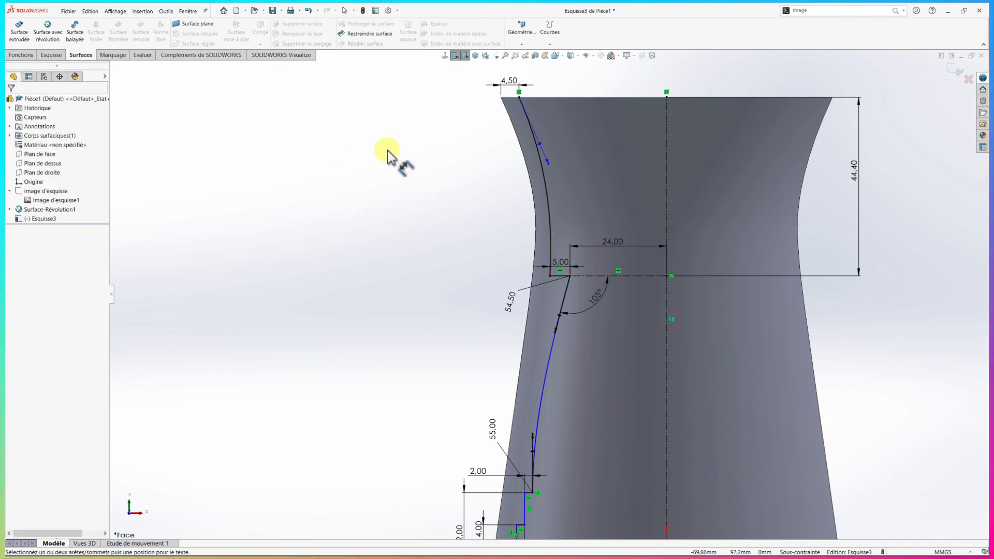
left_click(542, 144)
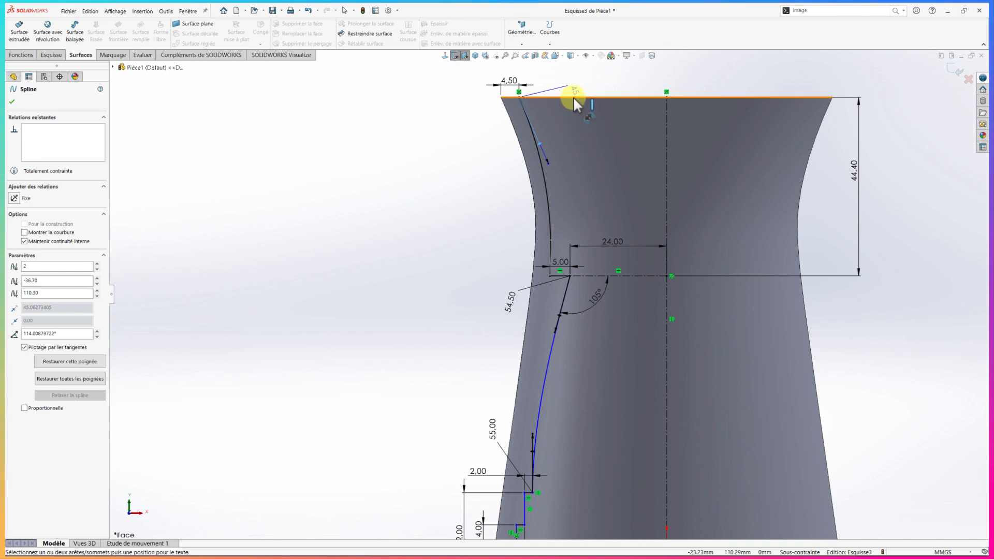
left_click(573, 97)
left_click(571, 112)
type("68")
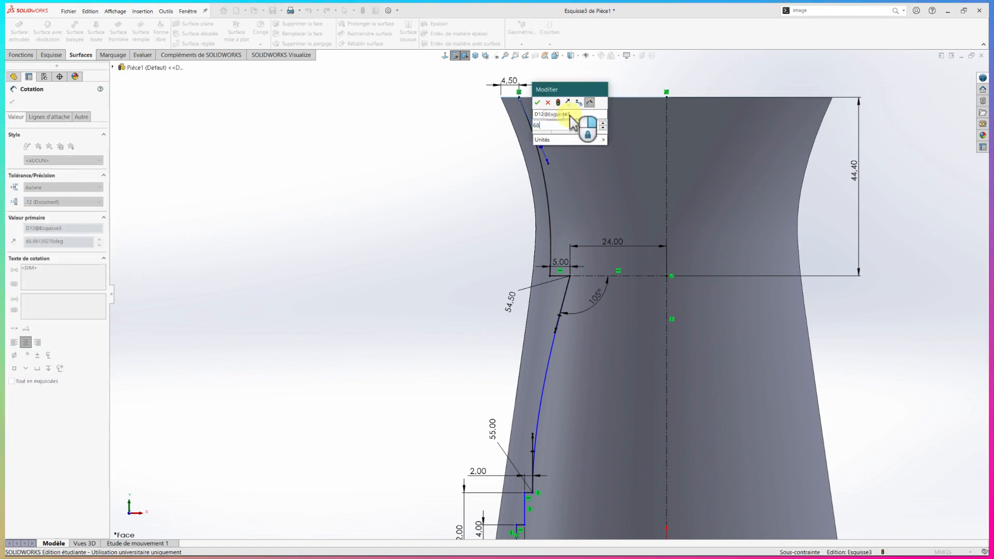
key("Return")
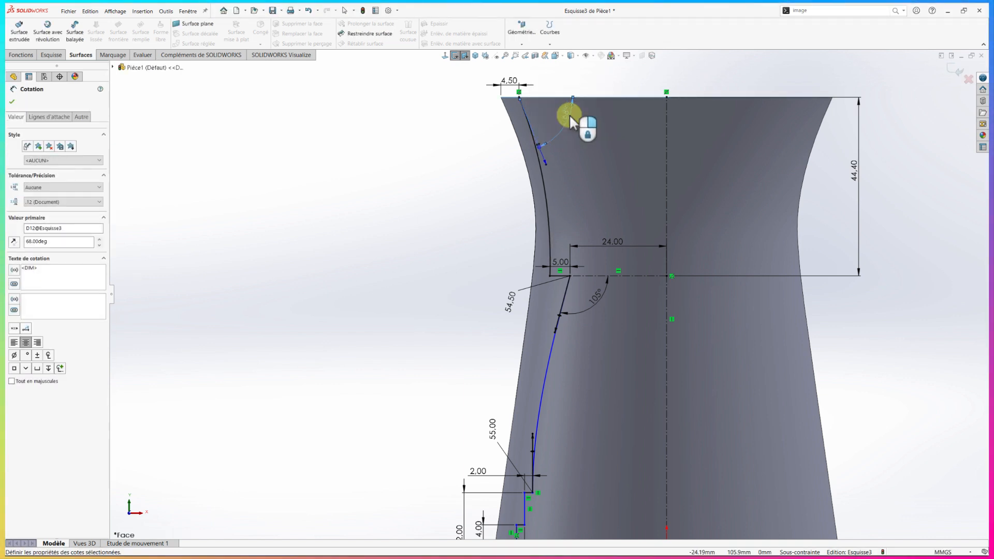
Dimension the tangent weight of the new spline's upper handle as 60 mm
left_click(539, 144)
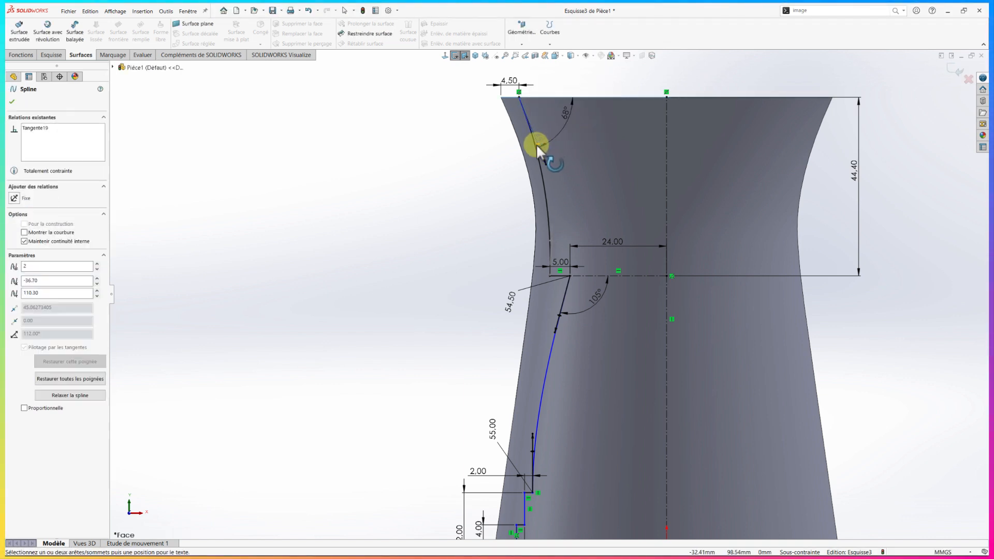
left_click(495, 147)
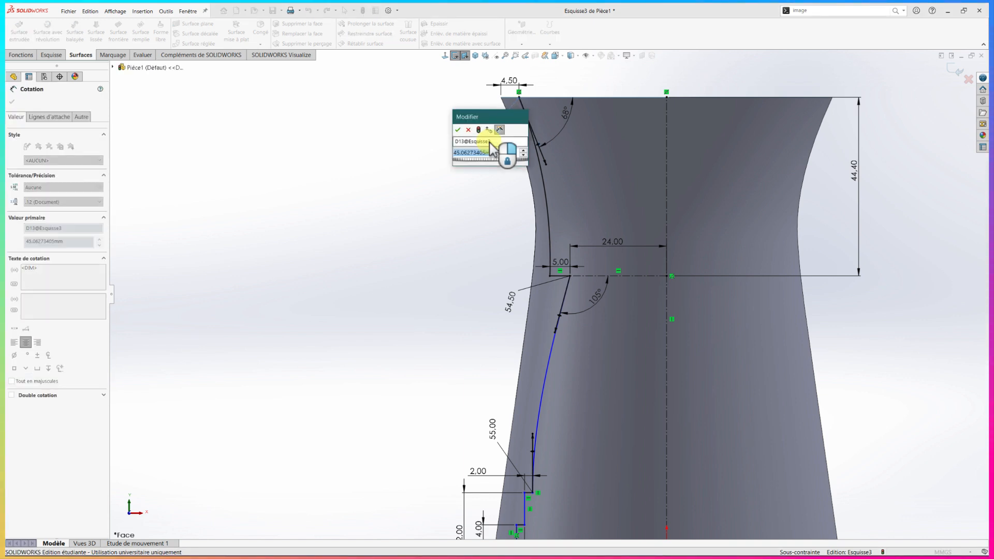
type("60")
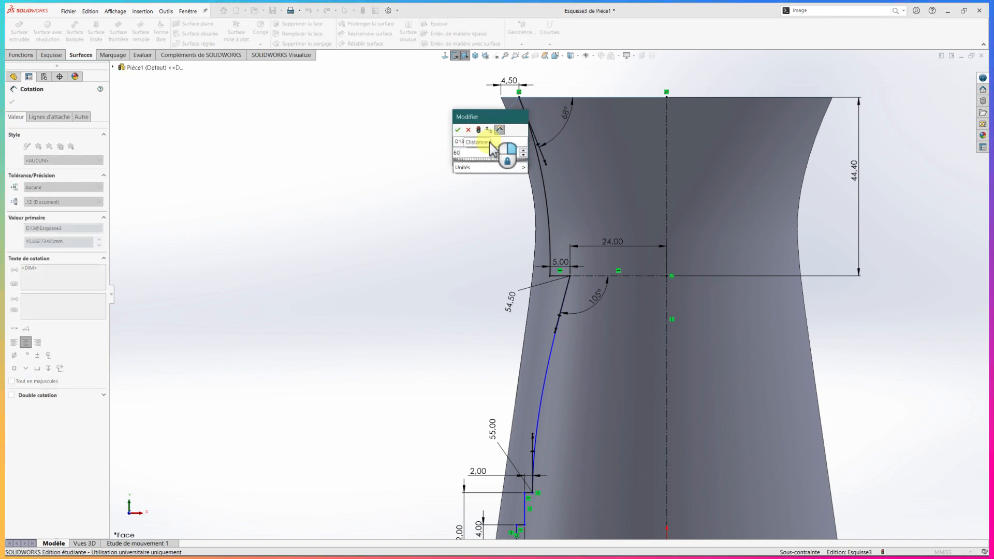
key("Return")
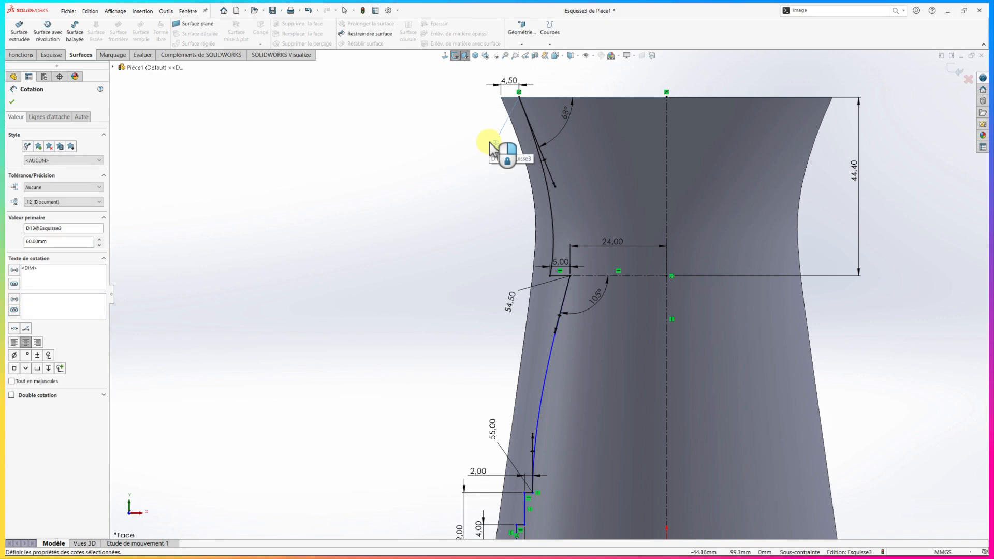
key("Escape")
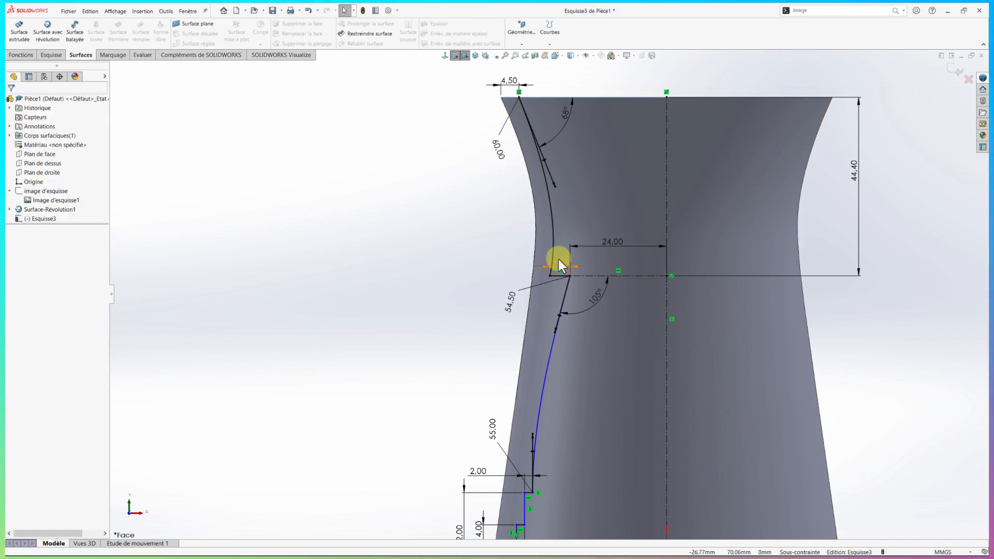
Make the new spline's lower tangent handle vertical and dimension its tangent weight as 29 mm
left_click(553, 252)
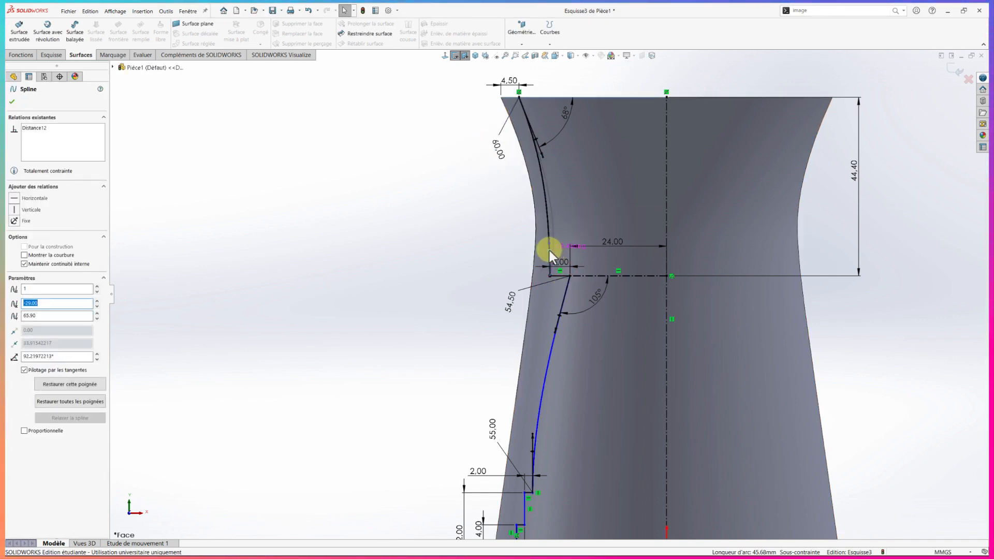
left_click(14, 209)
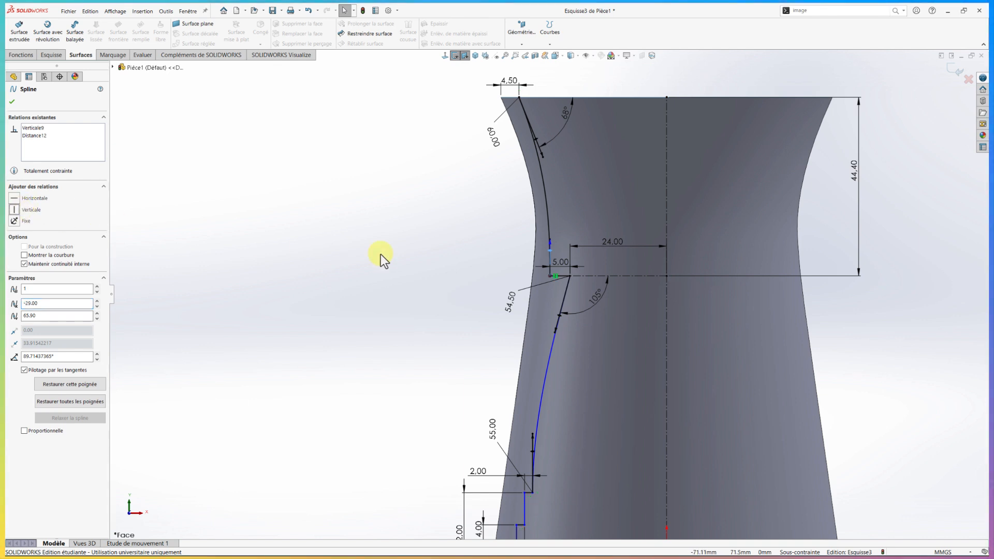
right_click_drag(491, 269, 493, 231)
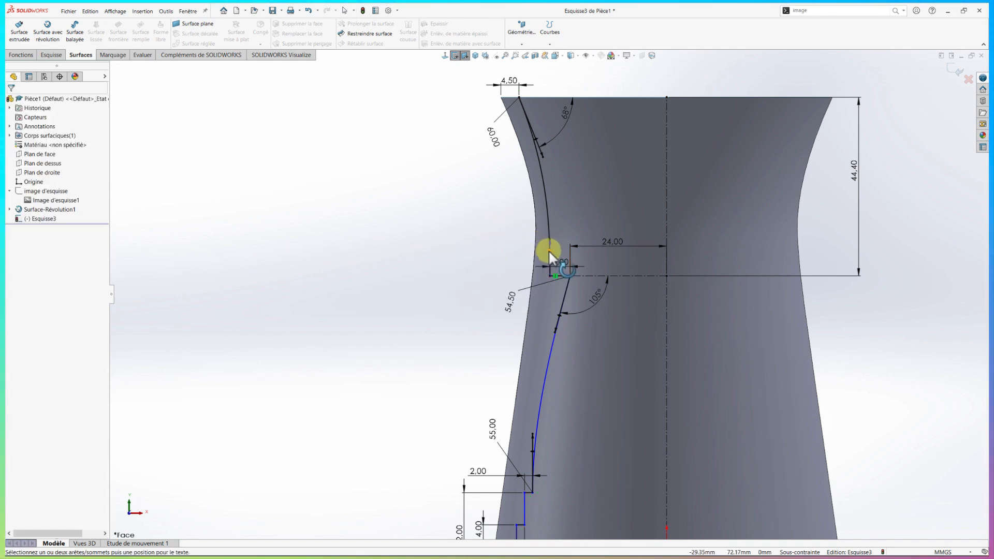
left_click_drag(549, 250, 518, 243)
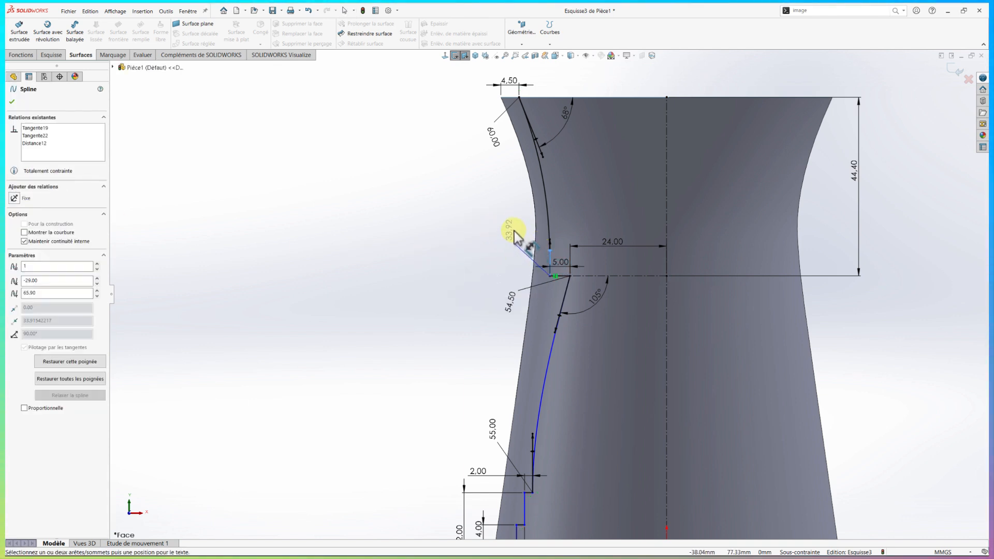
left_click(514, 231)
type("29")
key("Return")
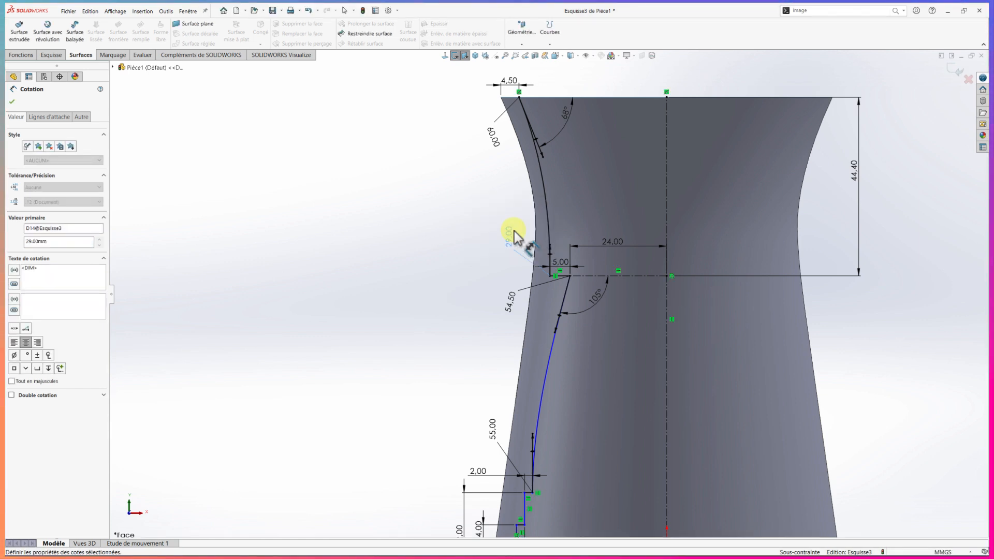
key("Escape")
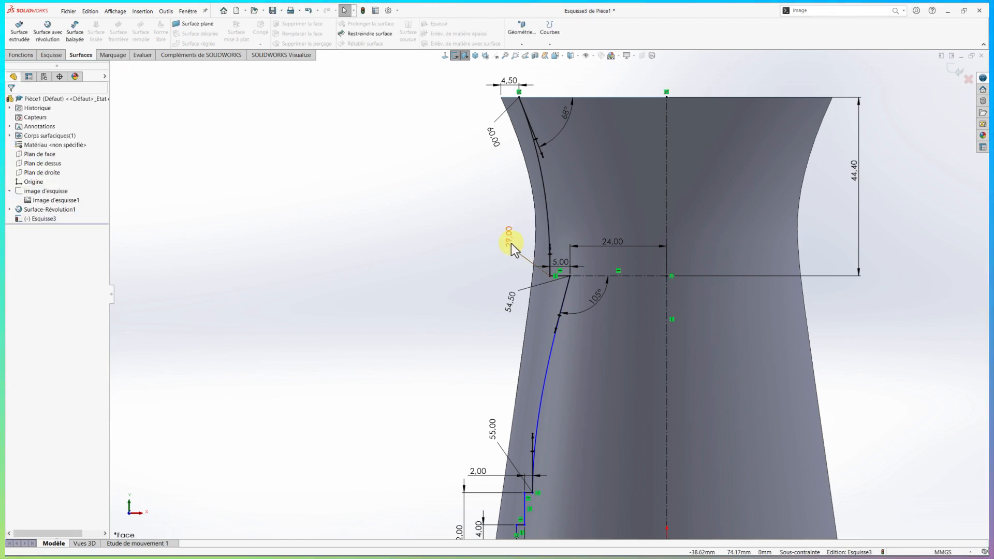
Move the bottom 2 mm dimension's text aside and dimension the profile's lower endpoint 37.3 mm from the origin
scroll(511, 244, "up", 4)
scroll(560, 347, "down", 2)
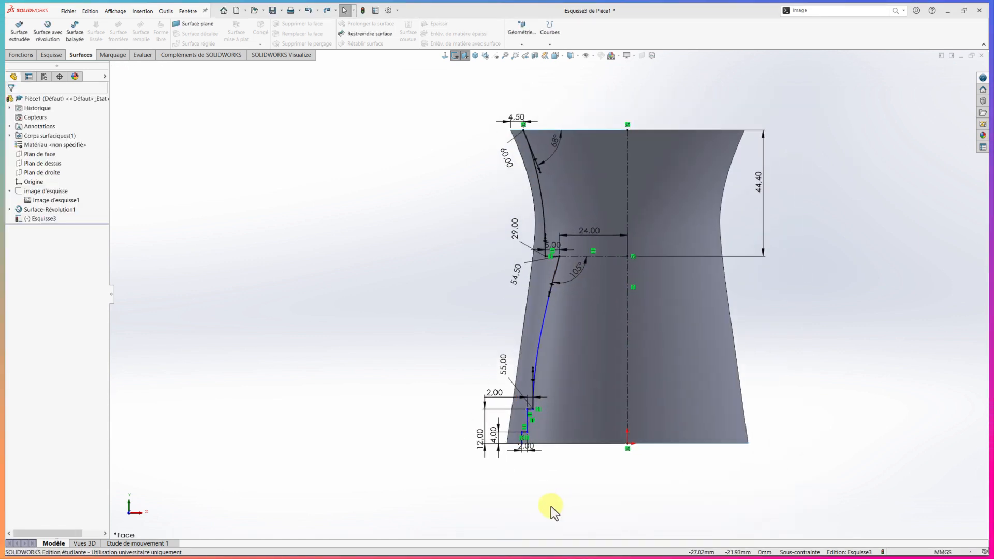
right_click_drag(497, 498, 496, 479)
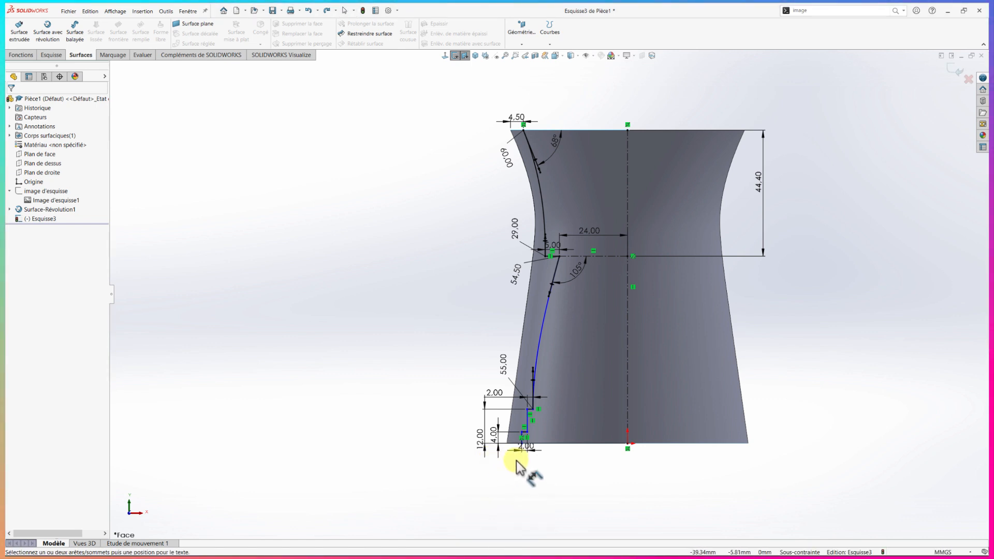
scroll(520, 458, "down", 2)
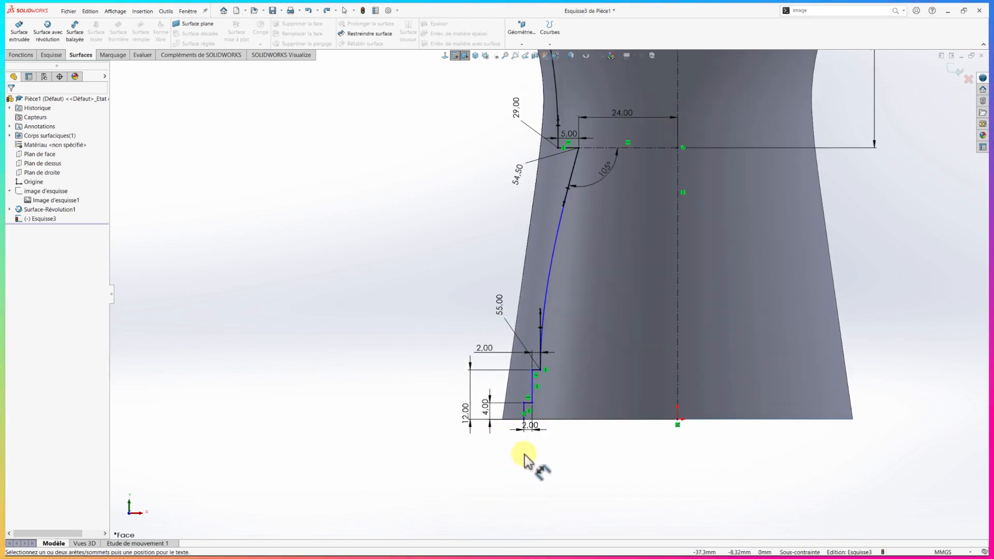
left_click(531, 426)
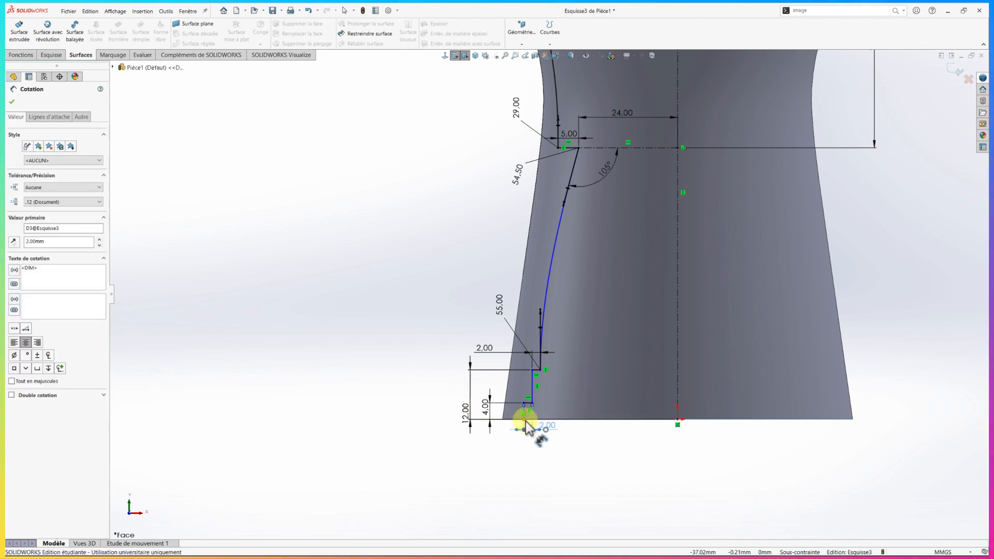
left_click(677, 424)
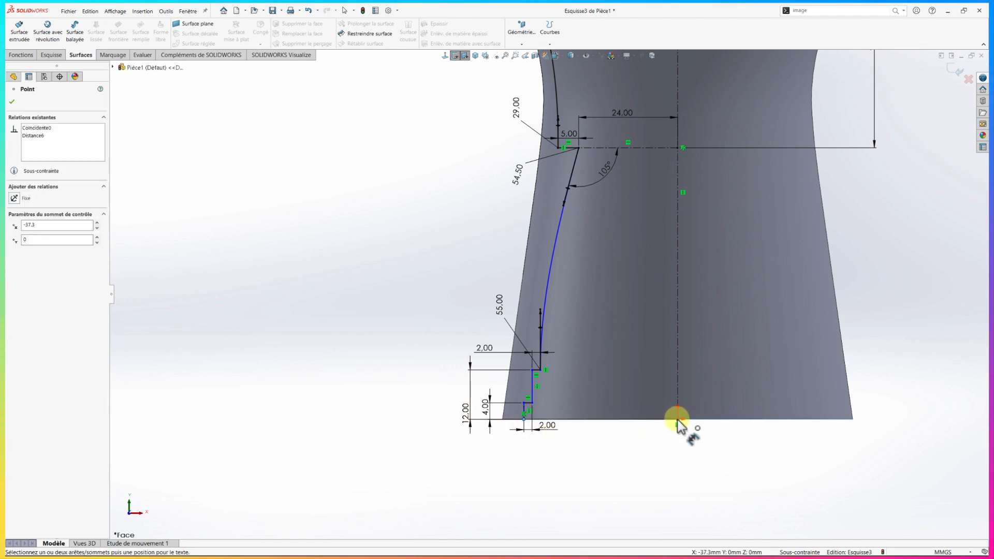
left_click(604, 457)
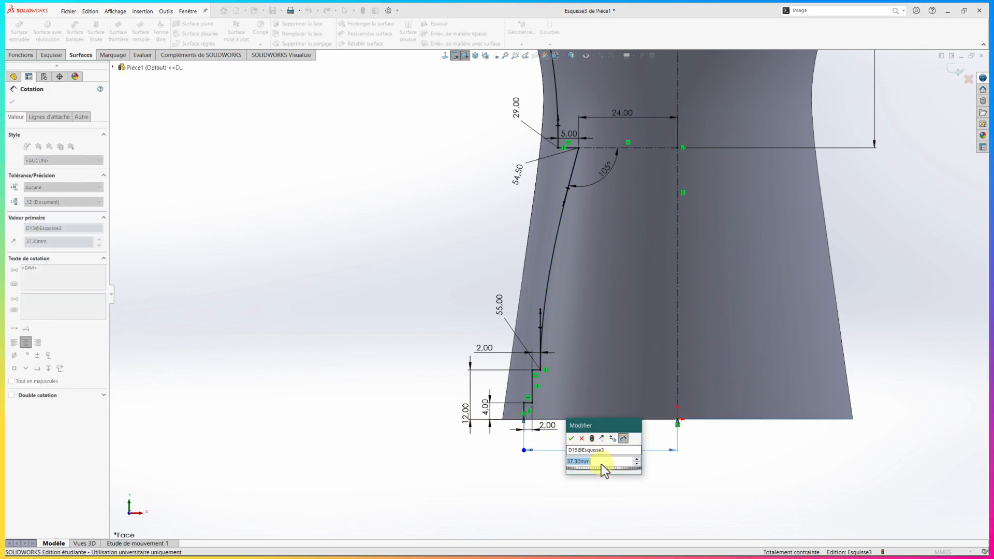
left_click(572, 439)
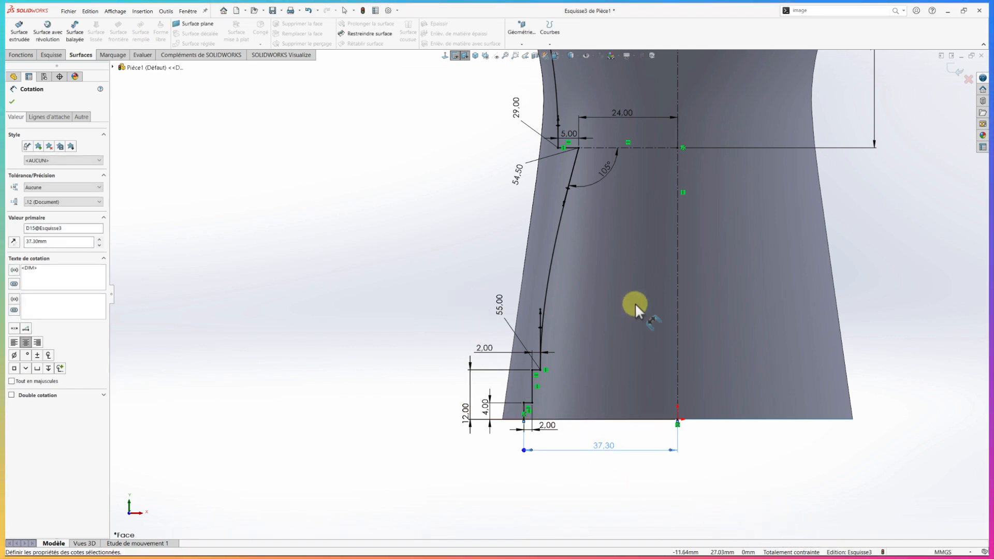
Create a revolved surface from the inner profile, 360° around the vertical centerline
scroll(641, 292, "up", 4)
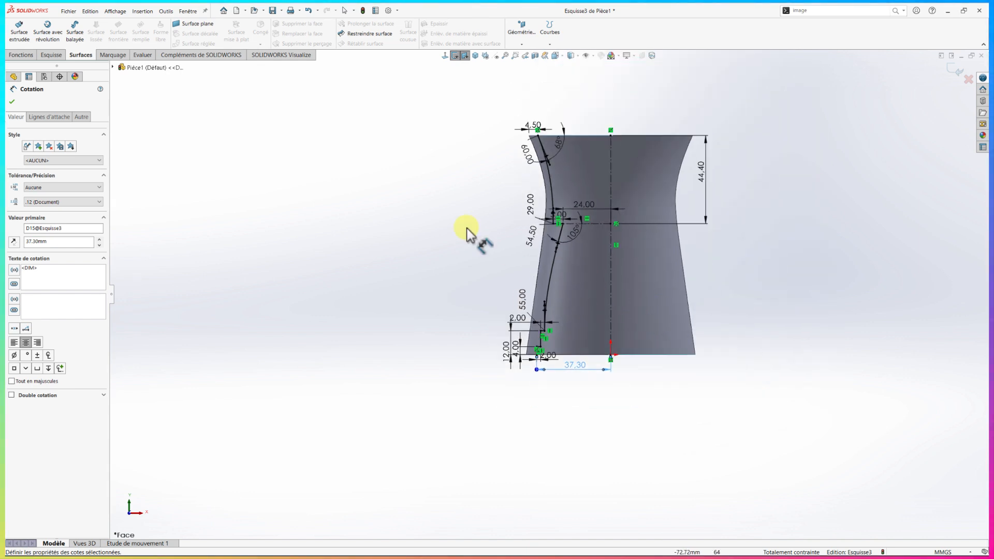
left_click(51, 36)
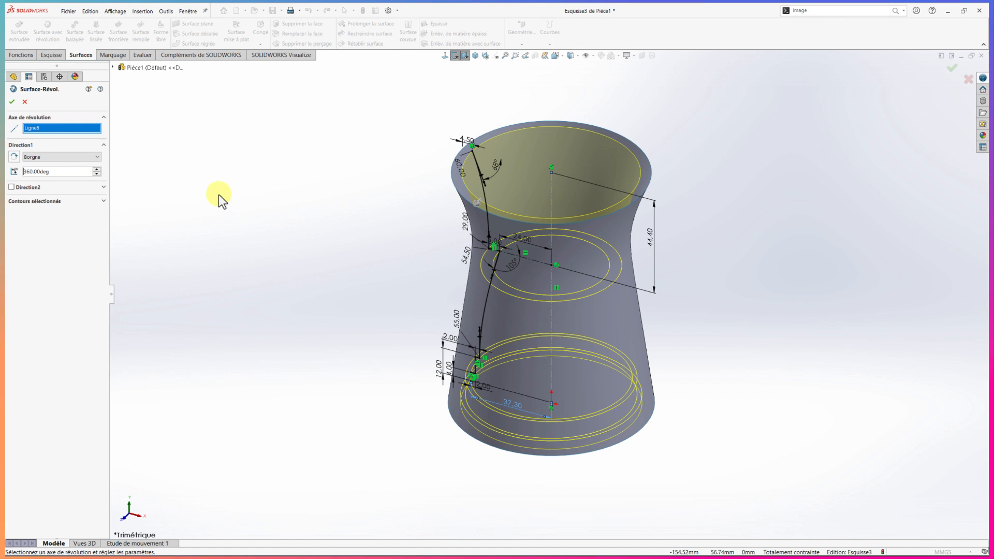
left_click(12, 101)
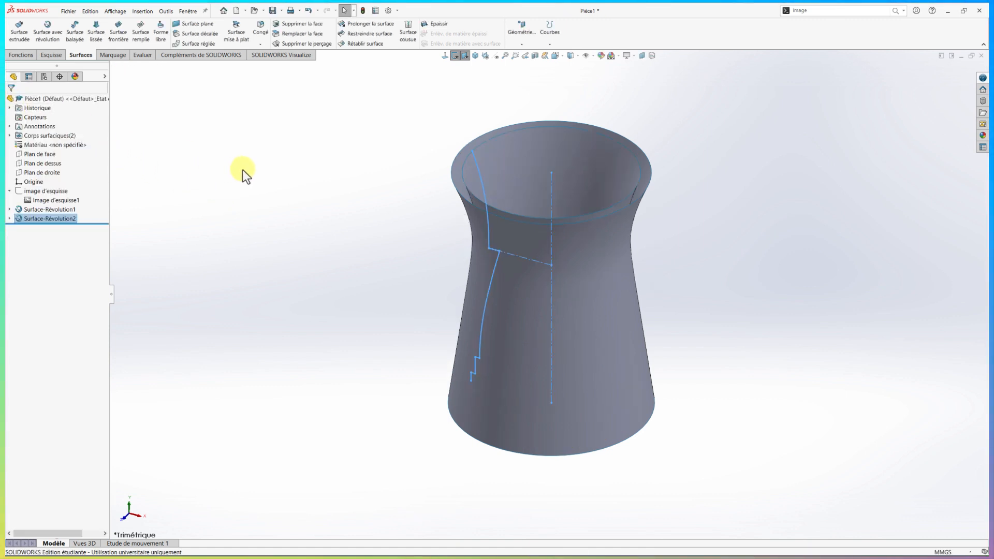
Examine the revolved inner surface, and switch to XnView MP to view the coffee grinder reference image
middle_click_drag(362, 259, 368, 303)
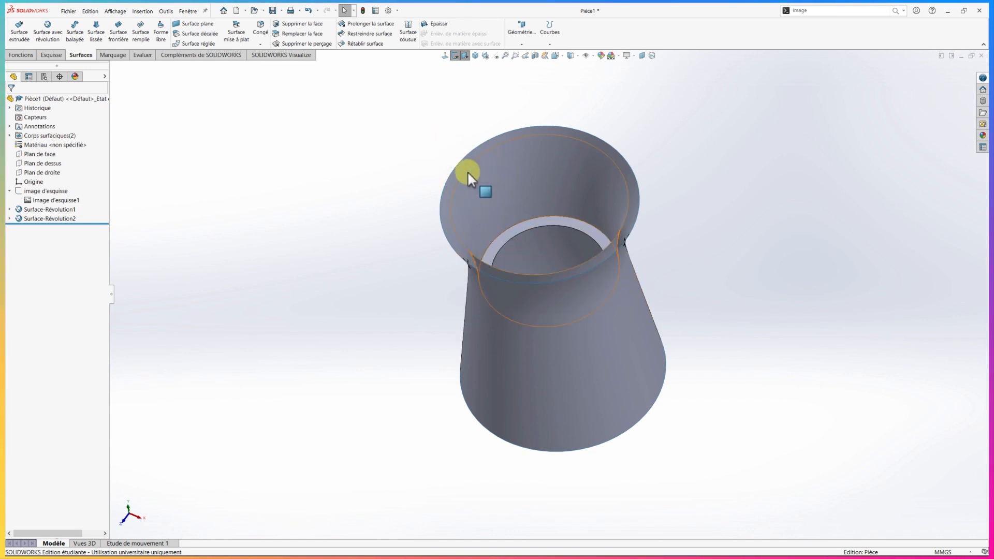
middle_click_drag(467, 172, 418, 213)
middle_click_drag(659, 244, 628, 216)
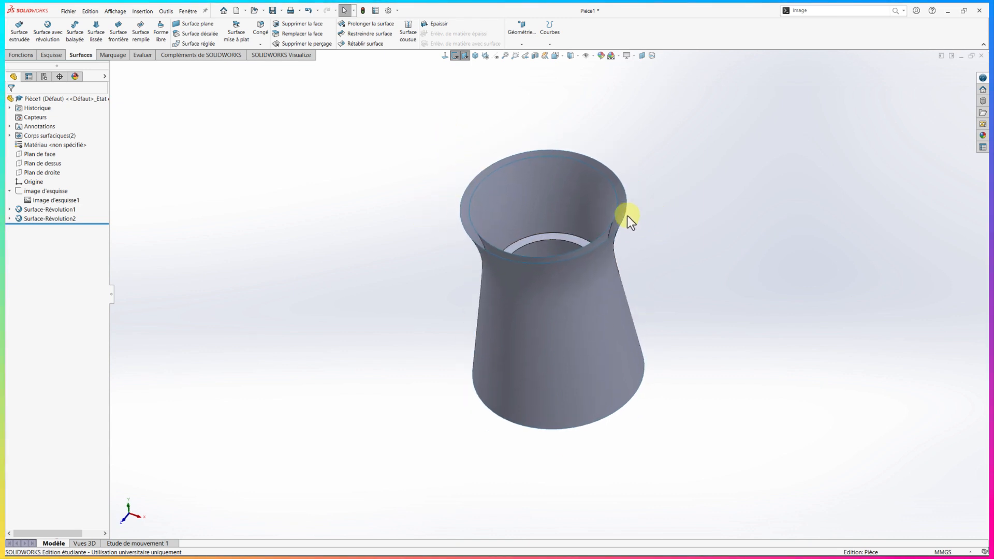
key("alt+Tab")
left_click(367, 324)
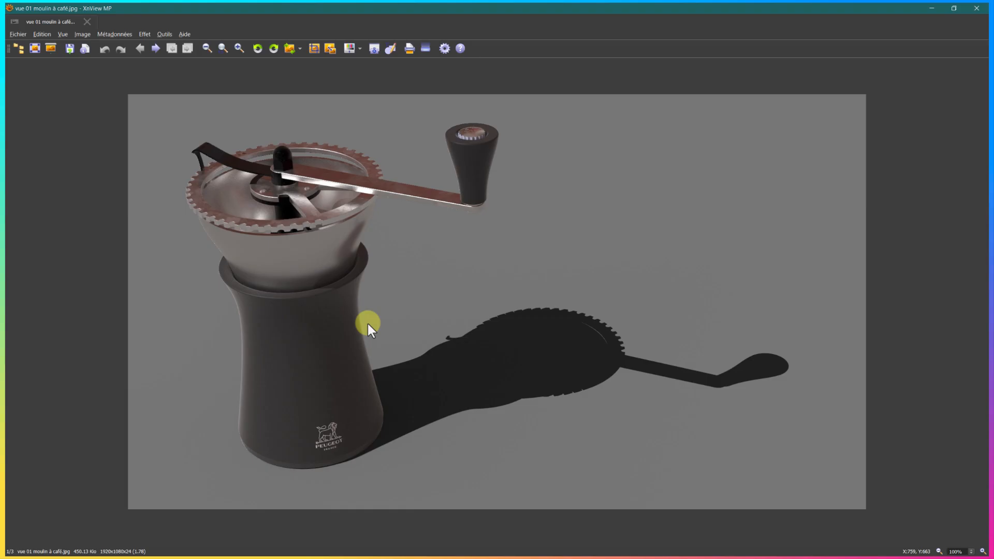
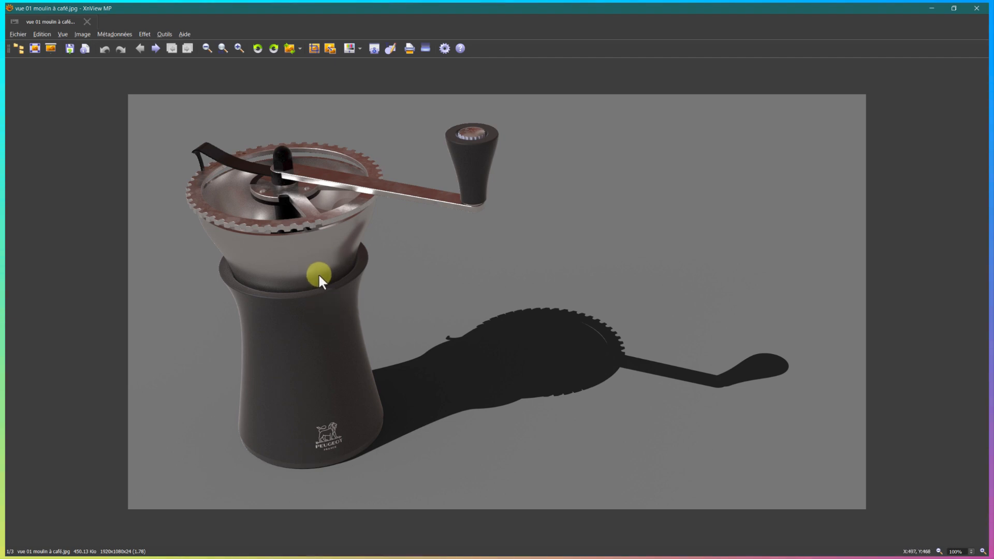
Switch back to SOLIDWORKS, start a sketch on the front plane (Plan de face) and set the display to wireframe
key("alt+Tab")
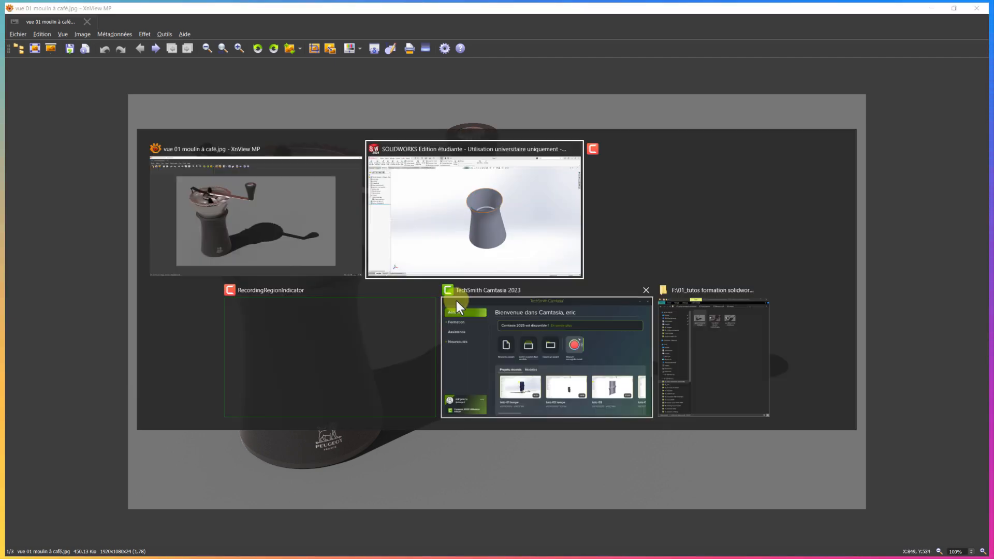
left_click(466, 271)
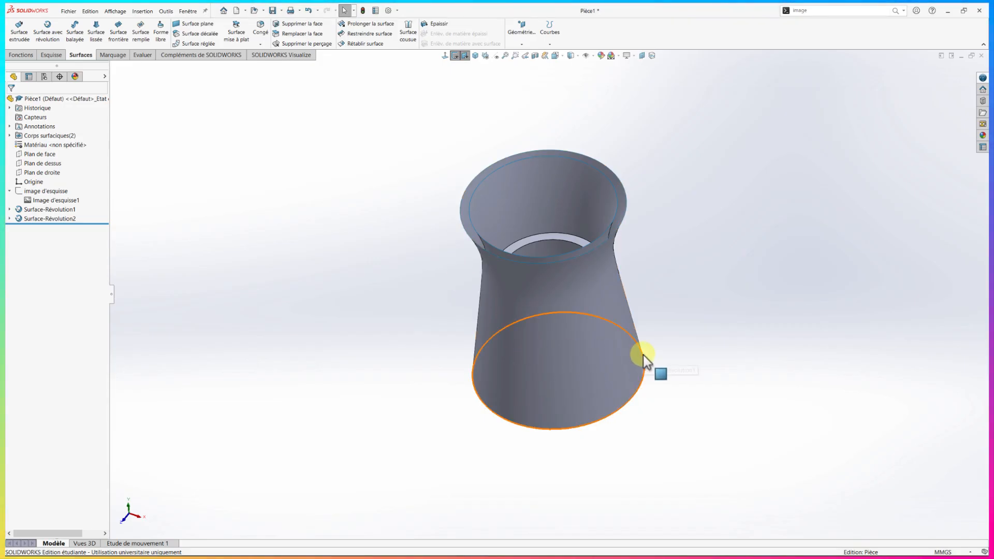
scroll(647, 365, "up", 3)
middle_click_drag(650, 368, 658, 270)
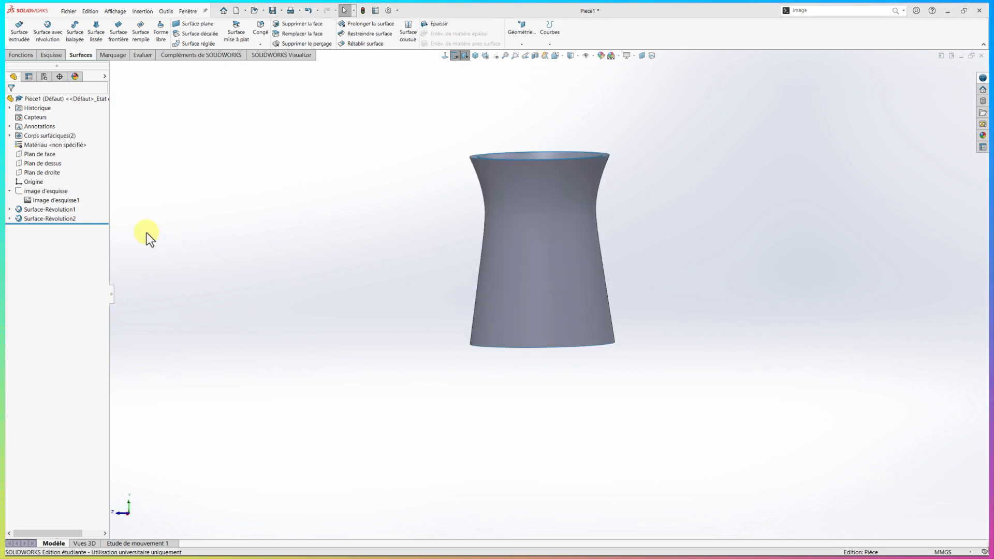
left_click(22, 155)
left_click(77, 186)
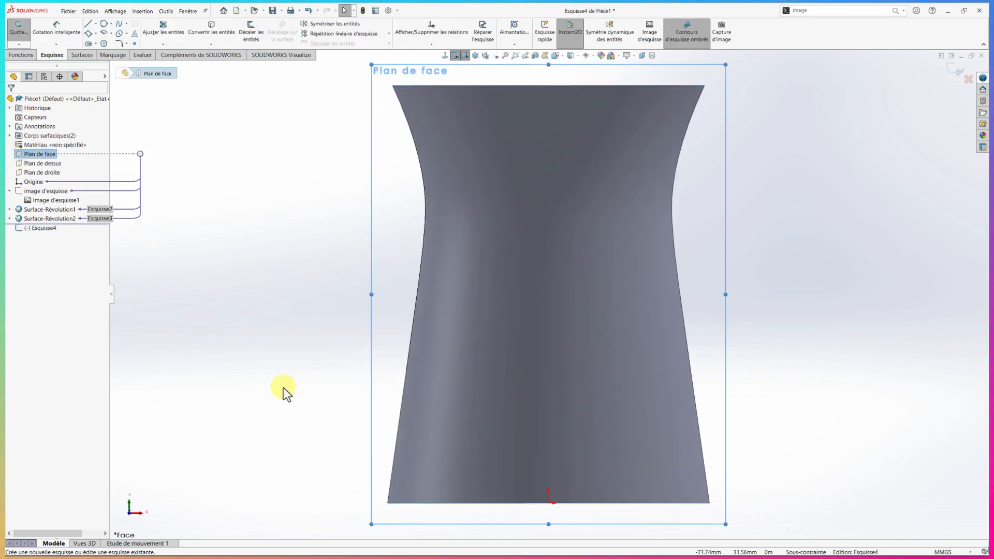
left_click(578, 56)
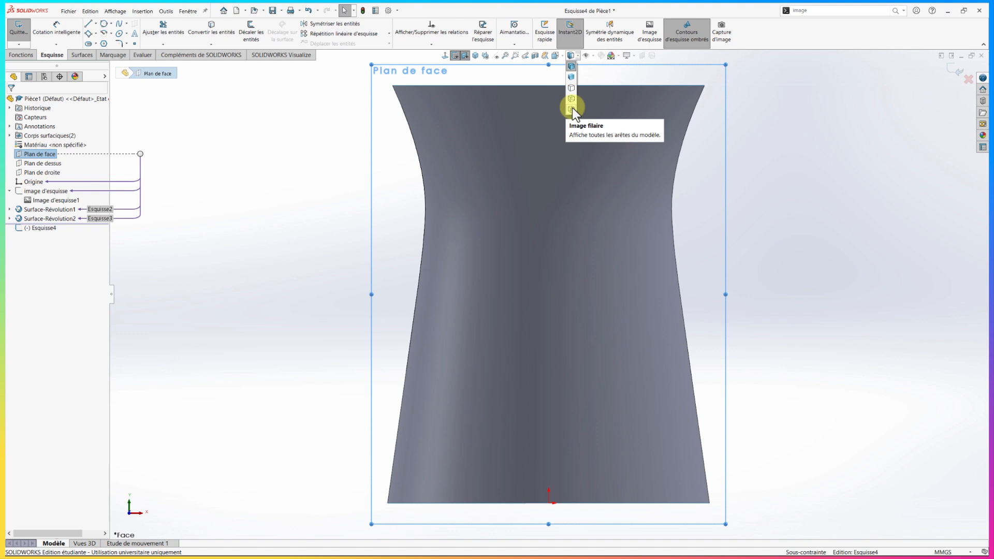
left_click(573, 108)
Sketch a stepped line chain from the outer surface's bottom corner to the inner surface's base, dropping about 1 mm over a width of about 2.2 mm
scroll(440, 479, "up", 1)
scroll(489, 424, "down", 3)
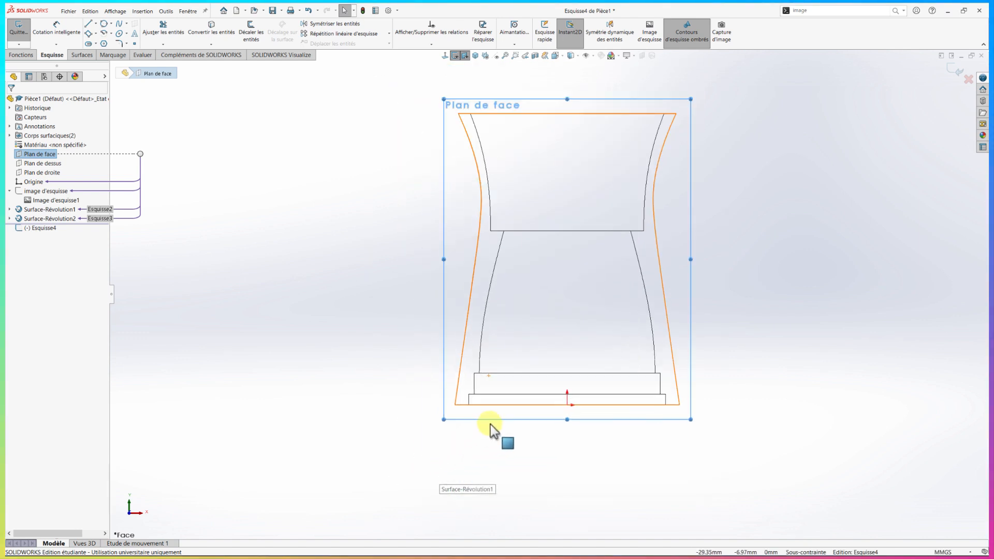
scroll(480, 404, "down", 2)
scroll(481, 395, "down", 1)
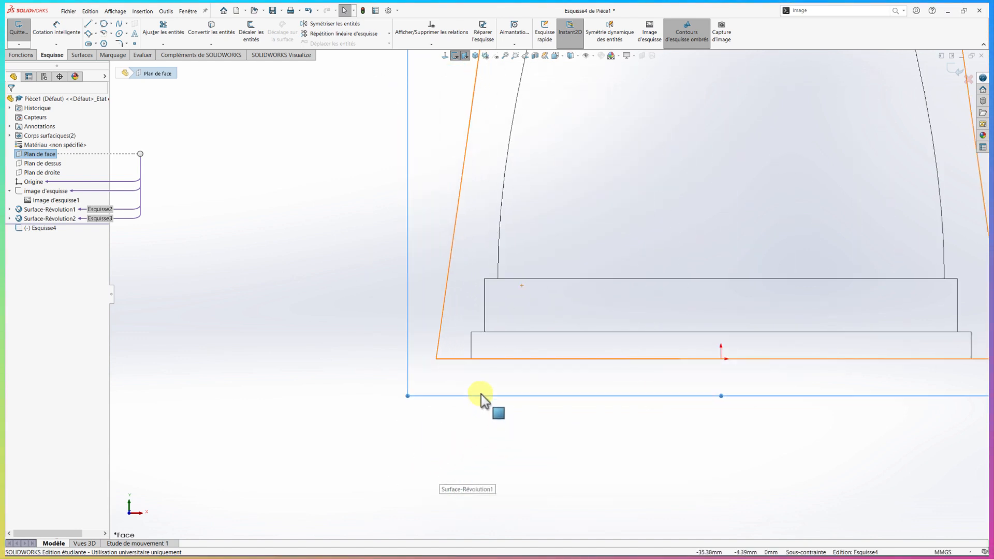
scroll(466, 391, "down", 1)
right_click_drag(365, 356, 319, 361)
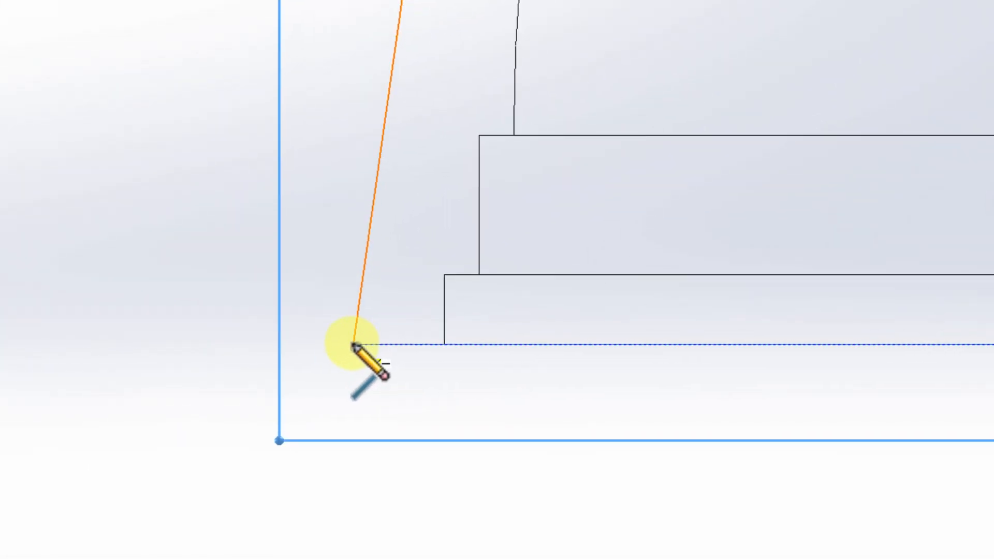
left_click(354, 345)
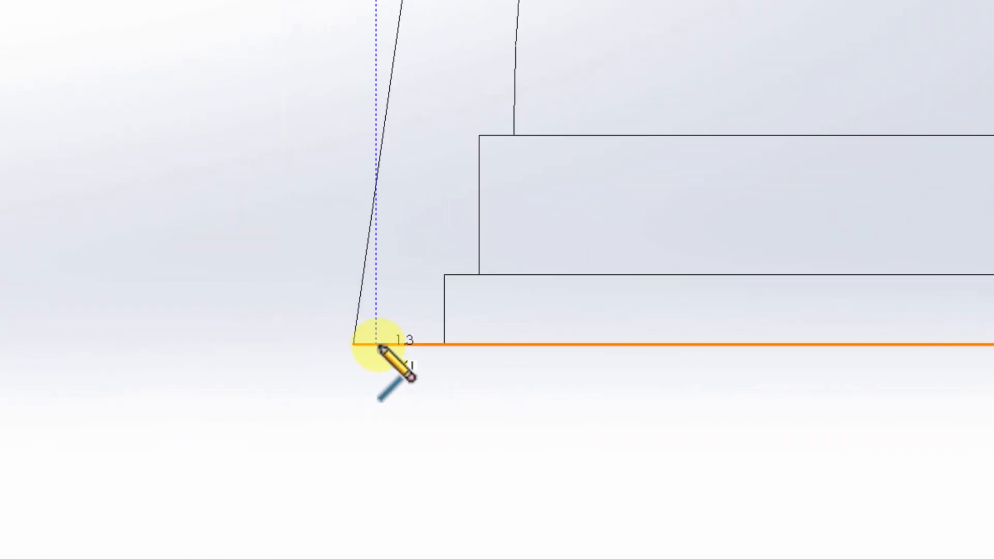
left_click(405, 344)
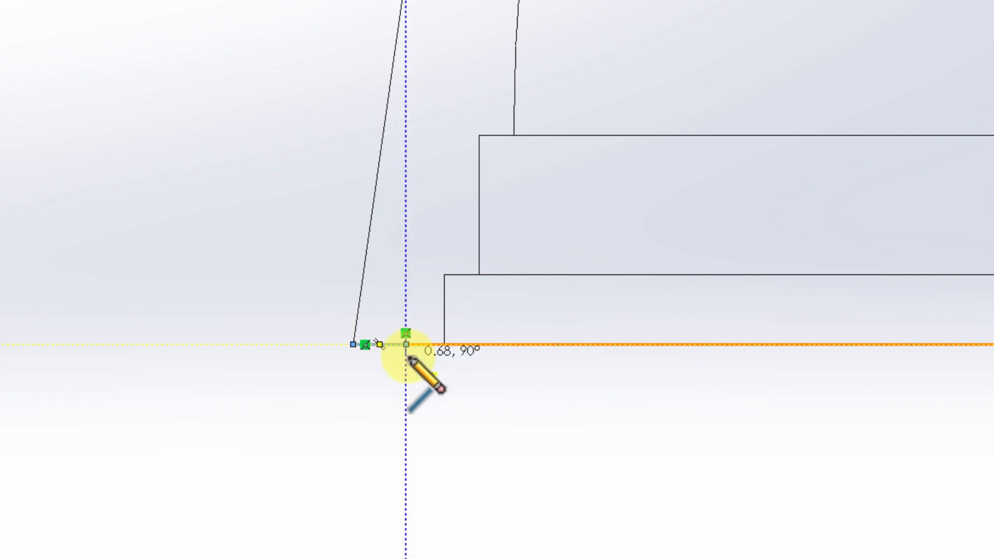
left_click(445, 361)
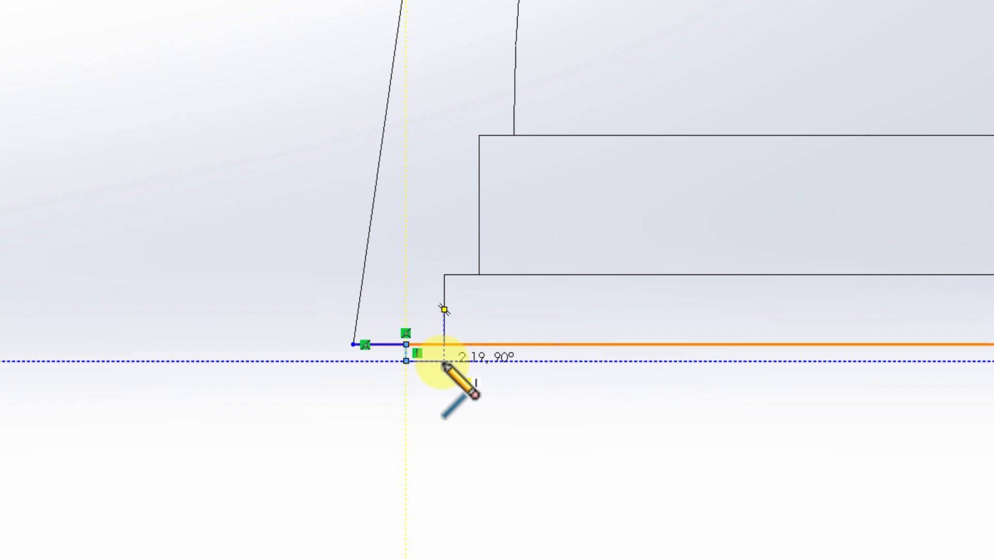
left_click(444, 361)
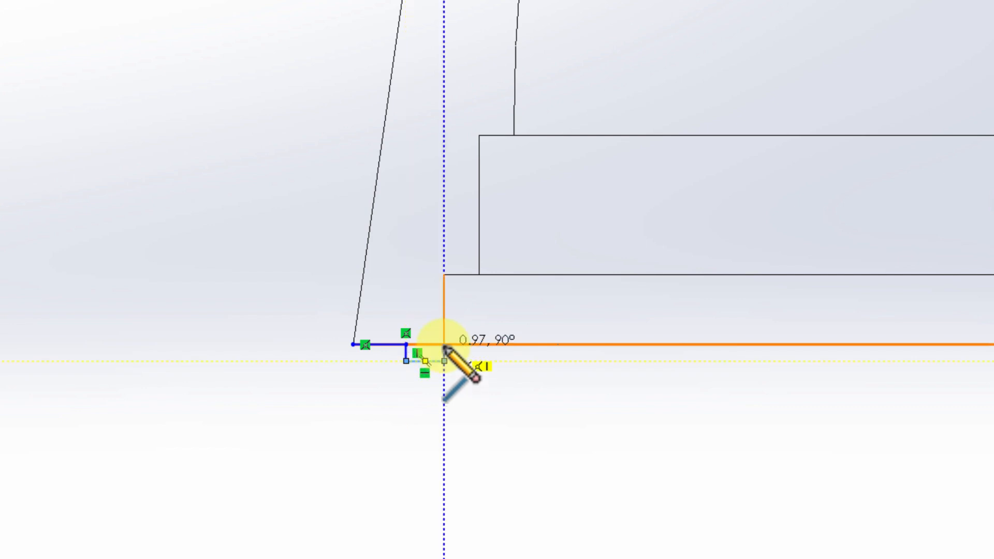
left_click(443, 345)
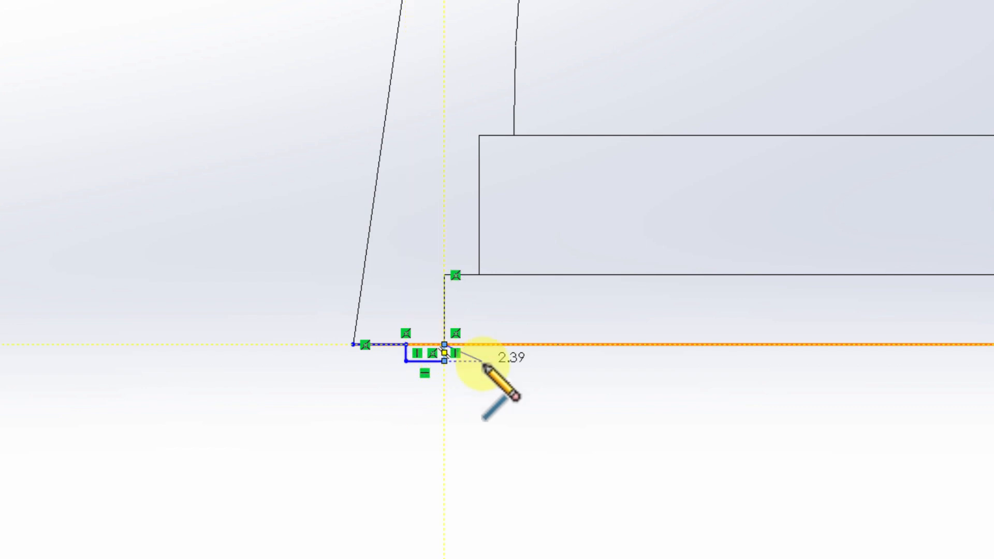
key("Escape")
Check how the stepped profile's outer endpoint sits on the outer surface's bottom corner
scroll(377, 420, "down", 3)
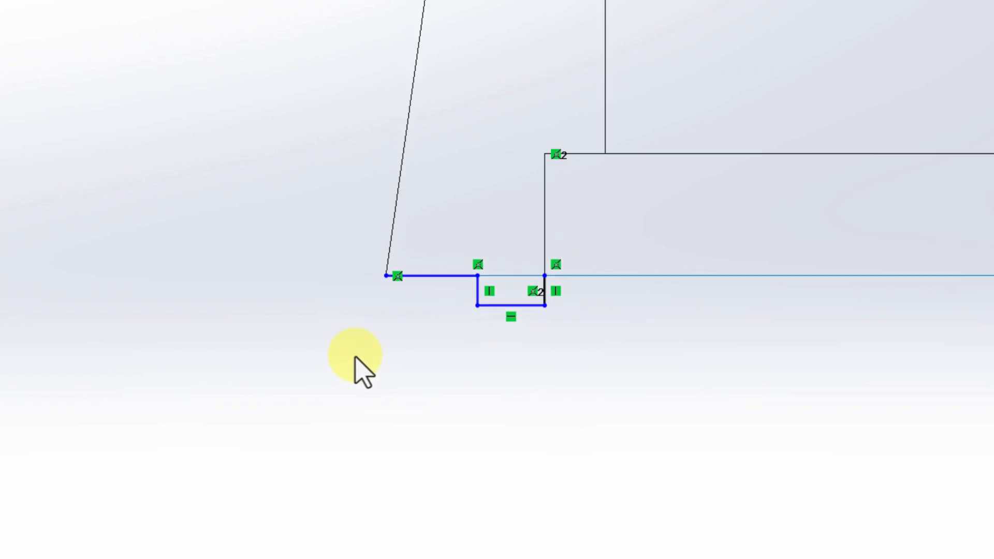
scroll(374, 353, "up", 2)
scroll(376, 352, "up", 1)
scroll(440, 294, "down", 3)
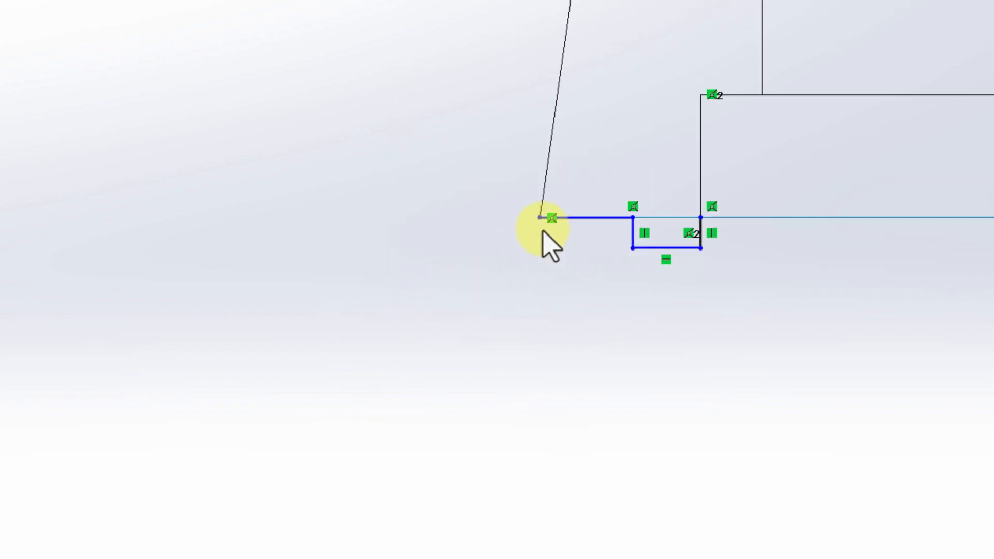
mouse_move(542, 218)
left_mouse_down()
mouse_move(570, 233)
mouse_move(476, 233)
mouse_move(502, 253)
left_mouse_up()
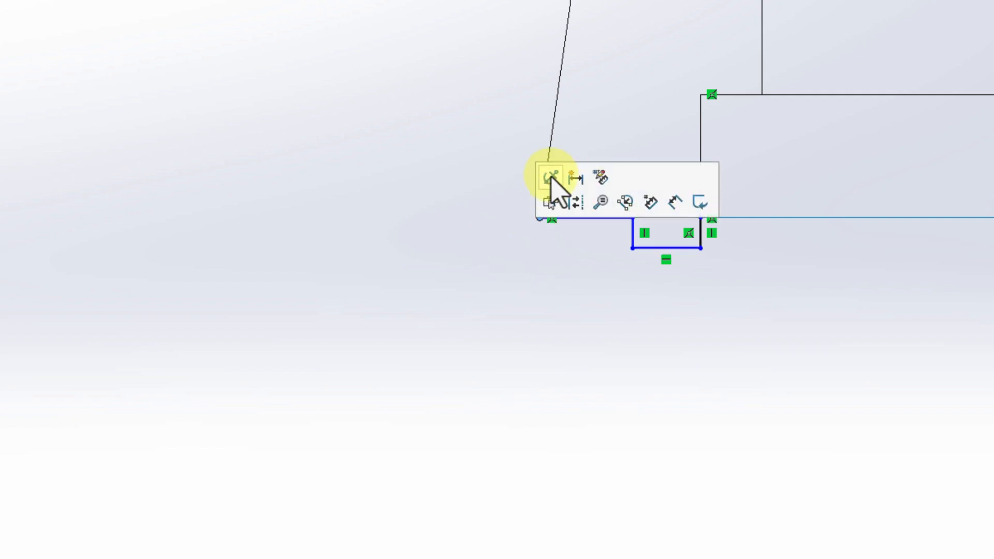
scroll(462, 272, "up", 1)
scroll(673, 220, "down", 3)
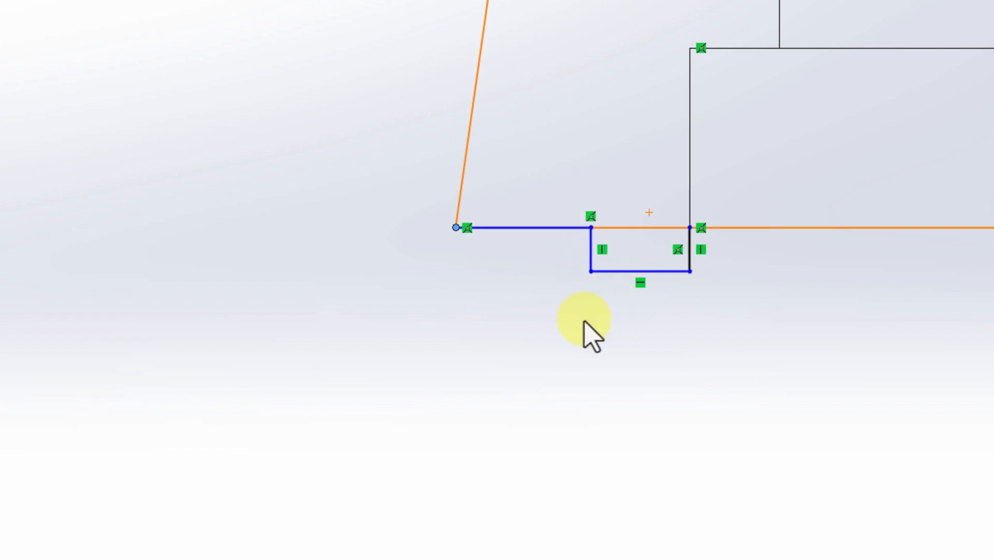
Dimension the small step below the base as 0.5 mm deep and 2 mm wide
right_click_drag(688, 386, 680, 321)
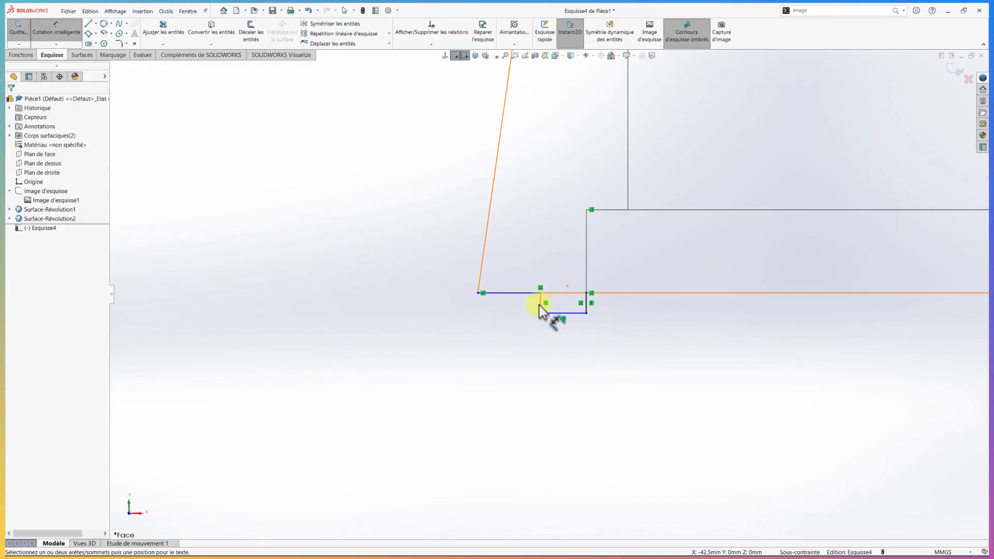
left_click(539, 305)
left_click(458, 310)
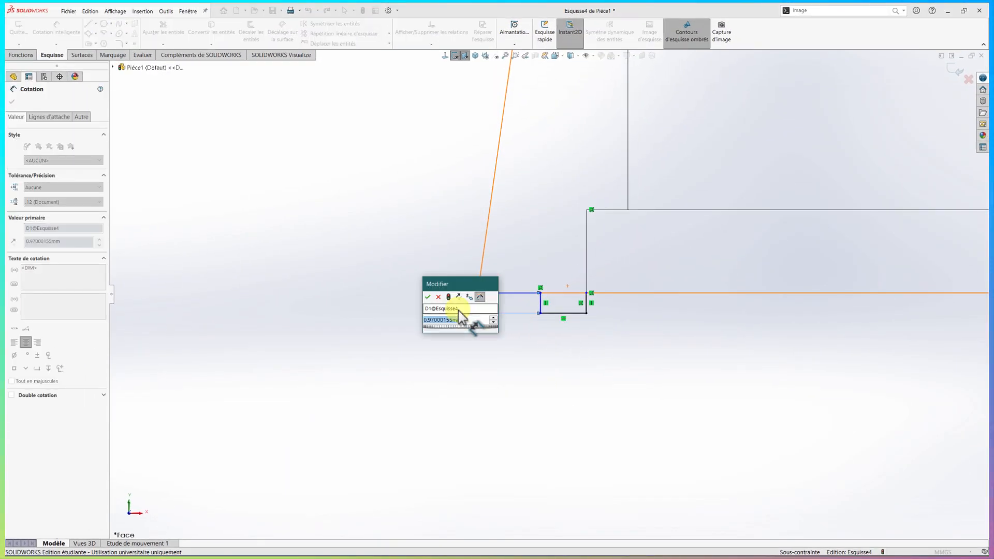
type("0.5")
key("Return")
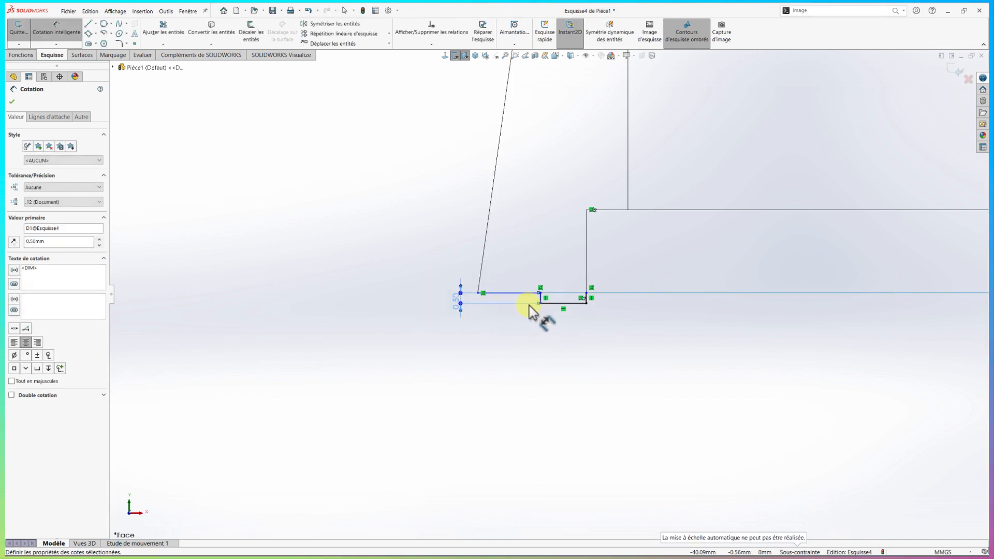
left_click(556, 310)
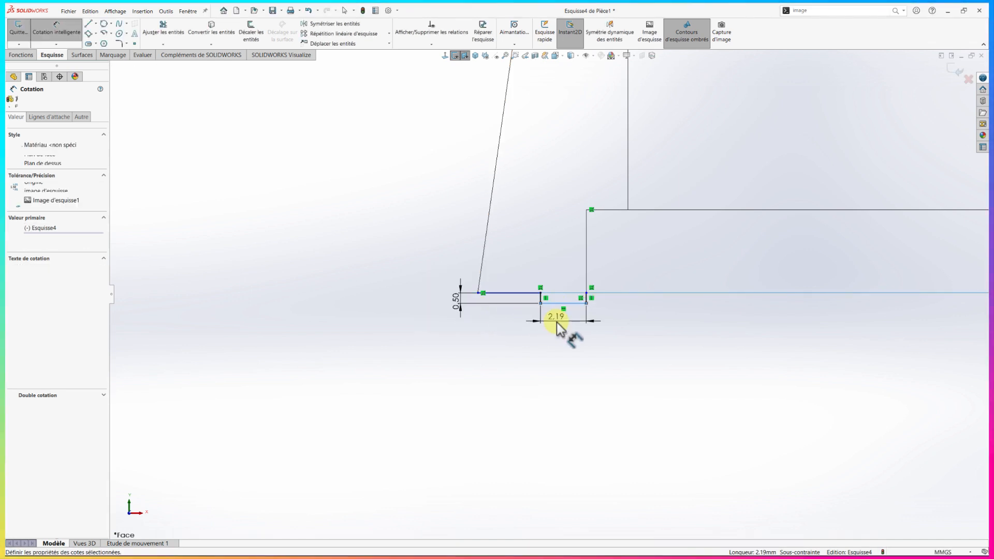
left_click(557, 322)
type("2.00mm")
key("Return")
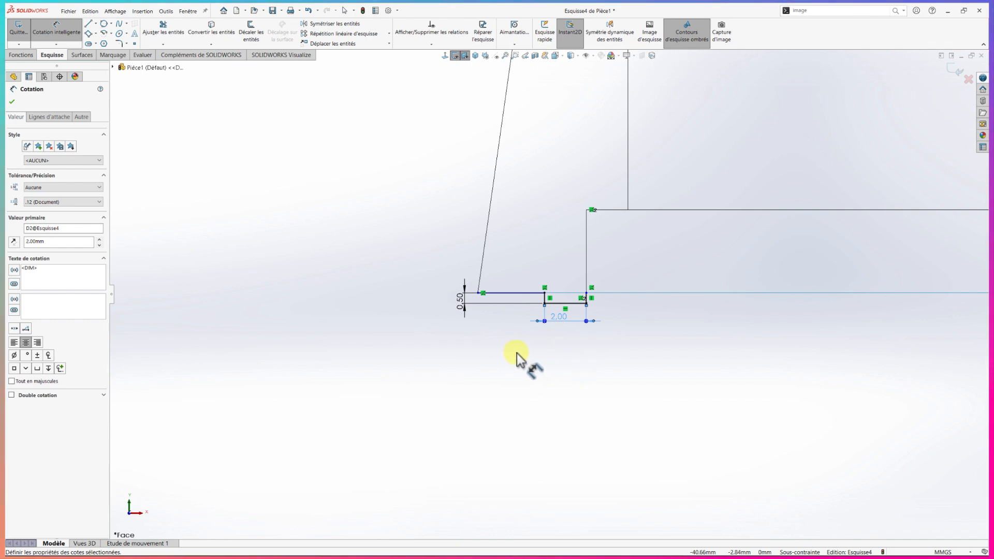
key("Escape")
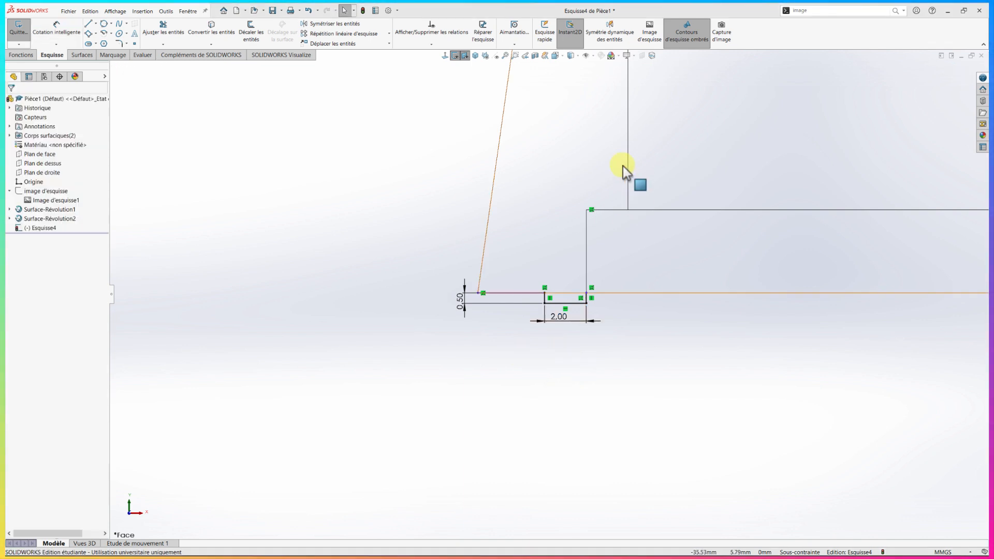
Restore the shaded display and create a swept surface from the stepped profile along the inner surface's circular bottom edge
left_click(580, 57)
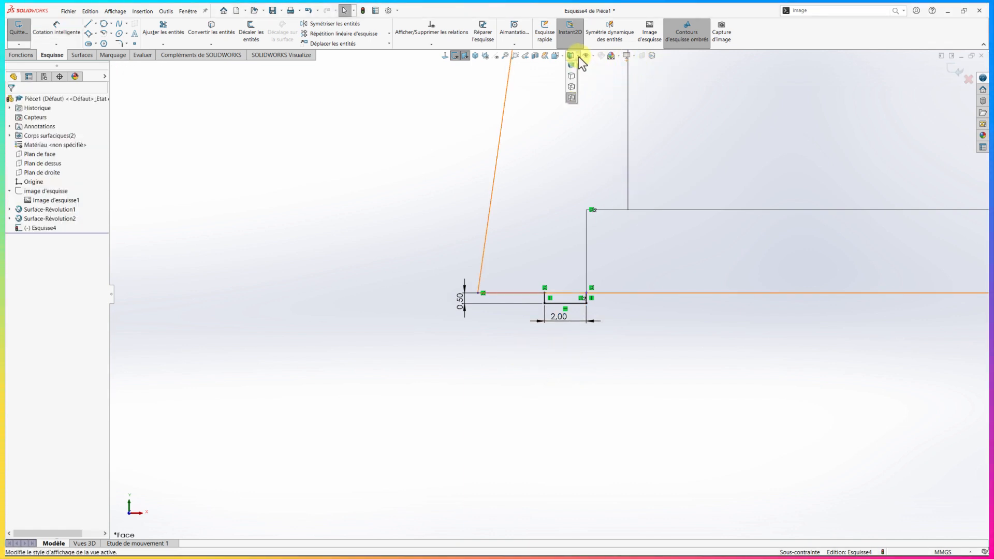
left_click(571, 66)
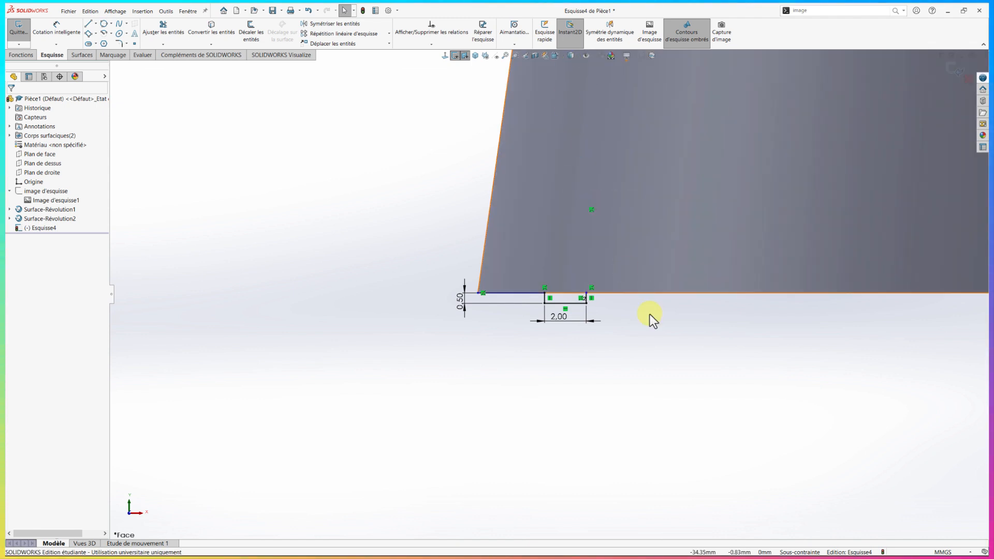
mouse_move(650, 315)
middle_mouse_down()
mouse_move(651, 337)
mouse_move(642, 331)
middle_mouse_up()
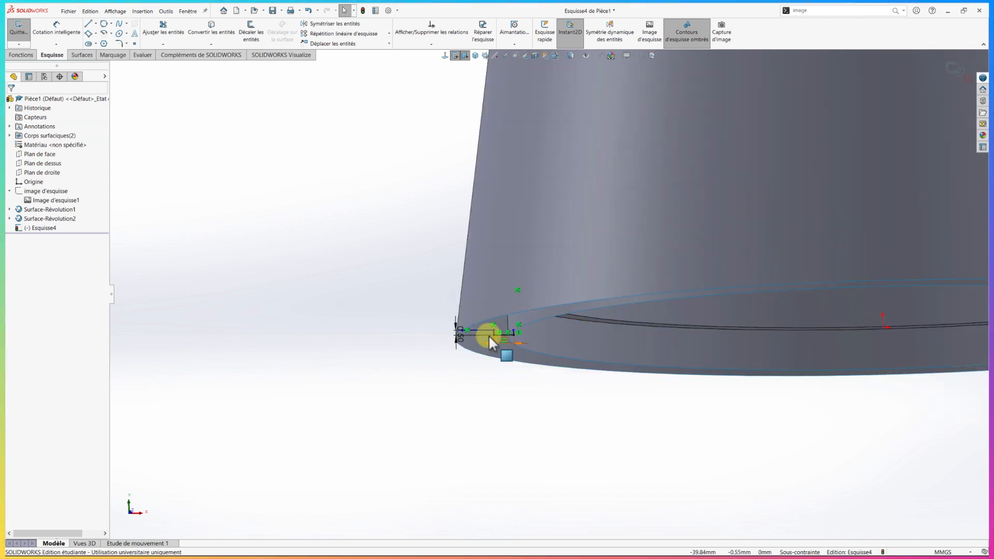
left_click(85, 56)
left_click(78, 36)
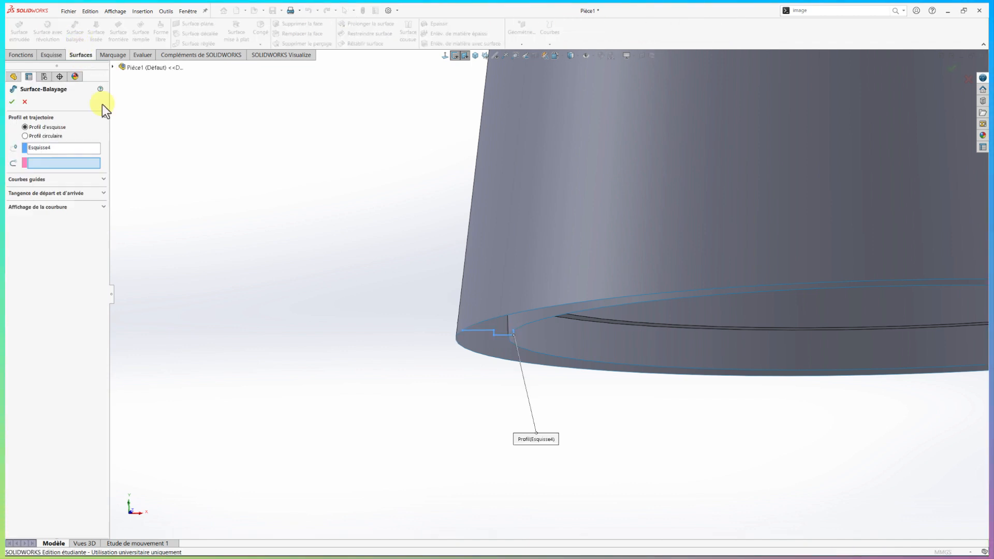
left_click(533, 320)
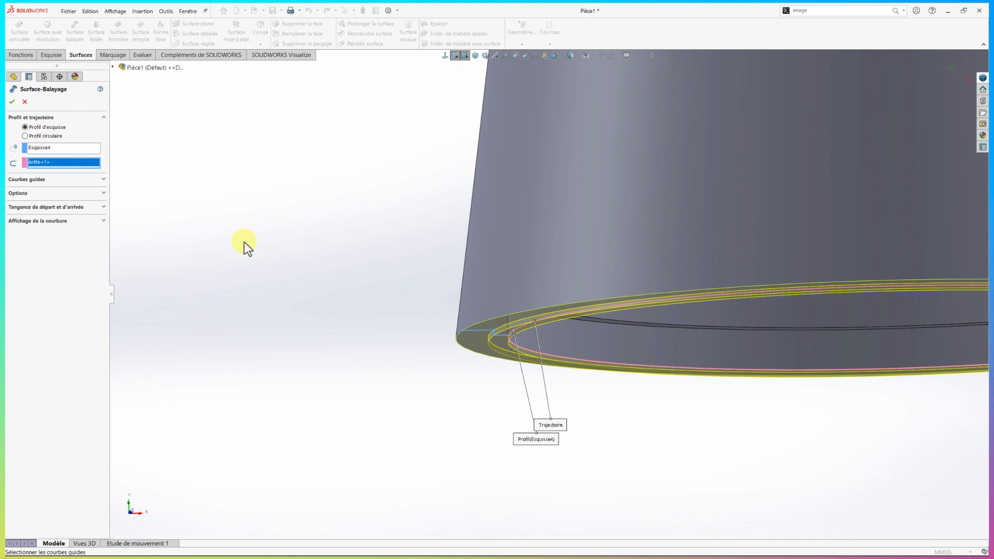
left_click(13, 102)
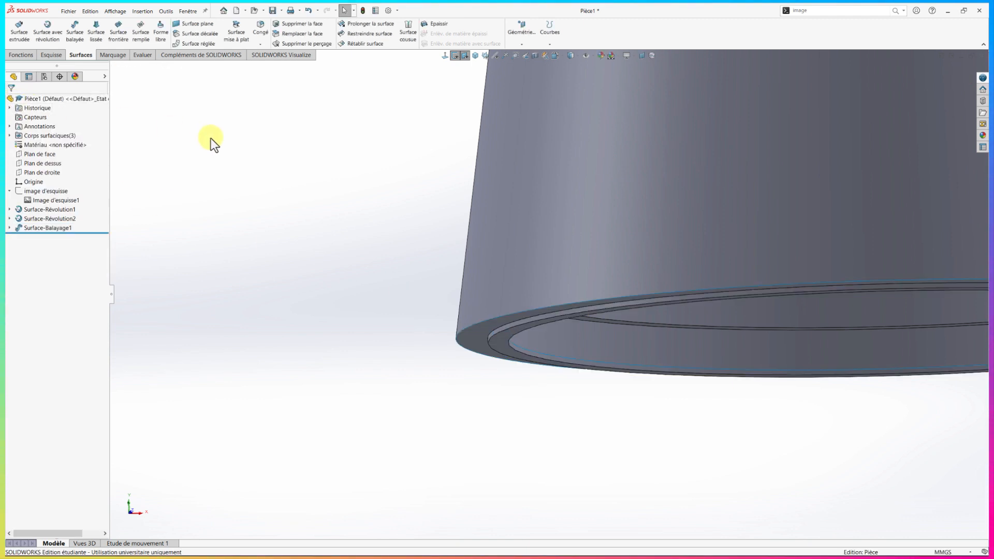
Create a planar surface closing the rim between the outer and inner circular top edges
scroll(560, 154, "up", 2)
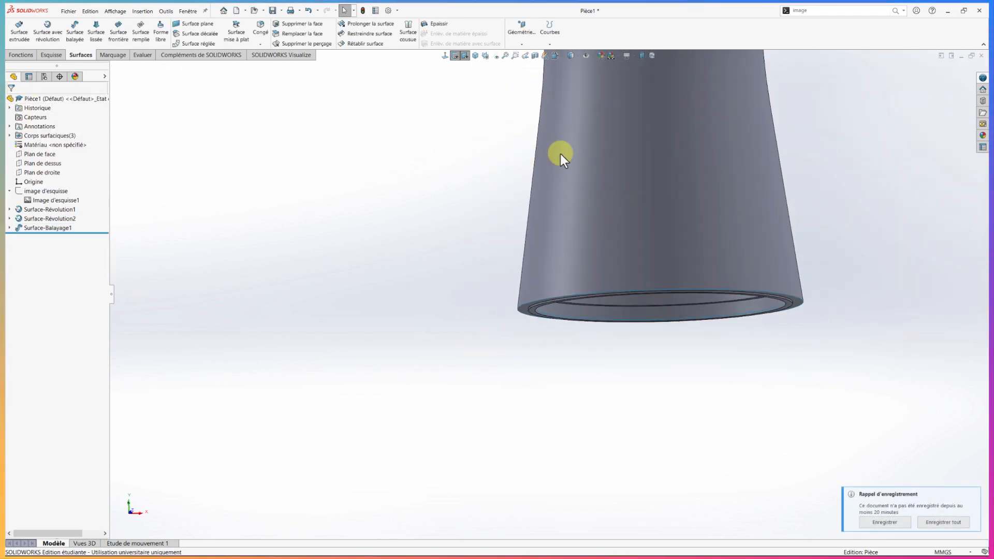
left_click(507, 58)
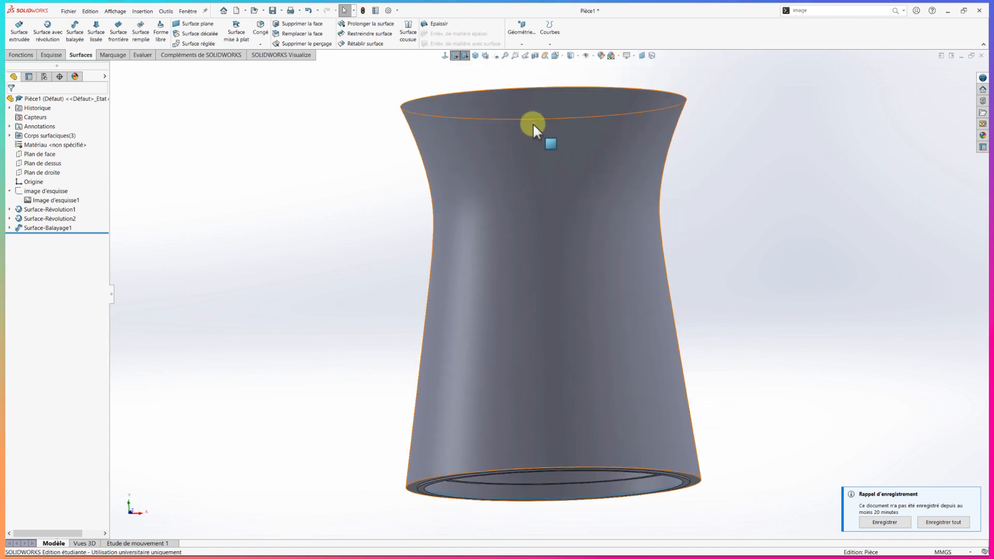
middle_click_drag(535, 126, 521, 206)
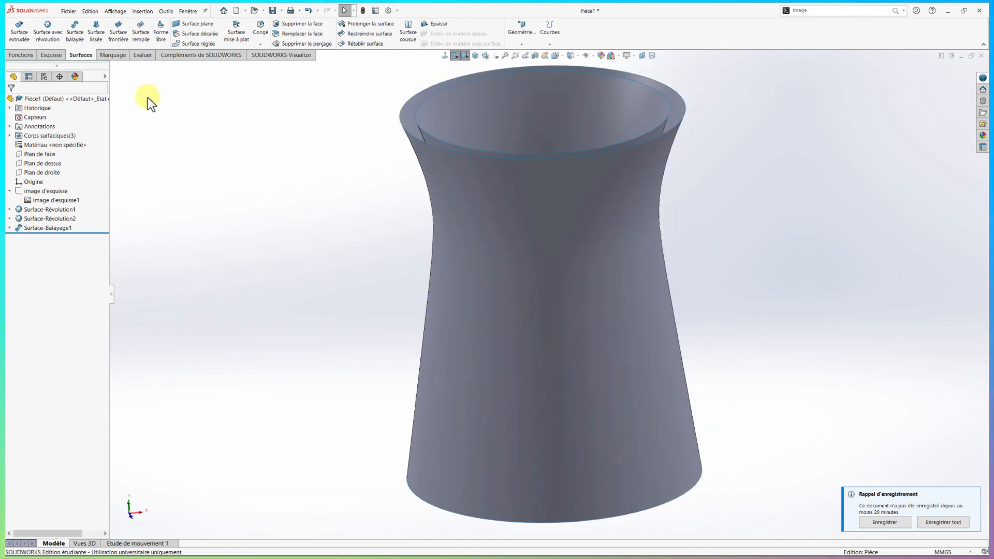
left_click(193, 26)
left_click(402, 126)
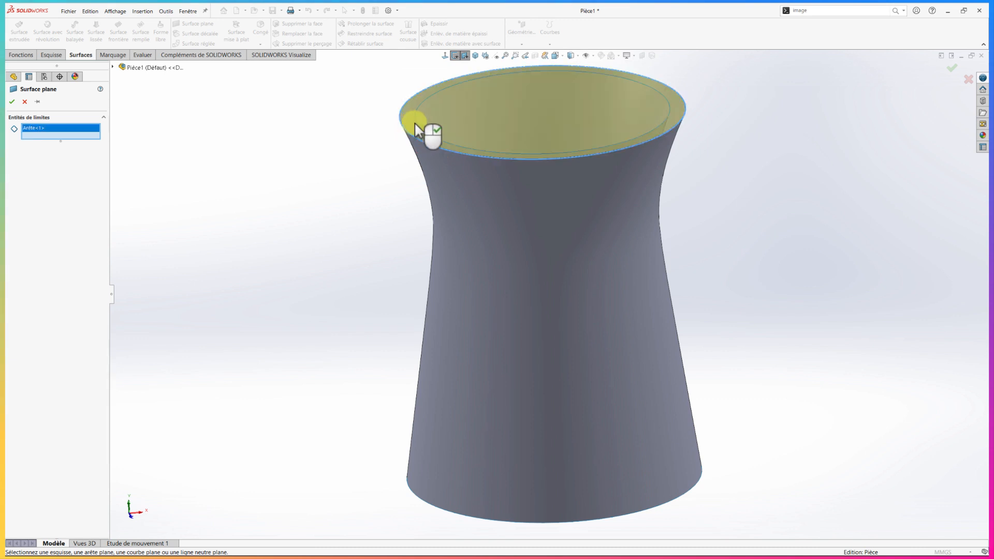
left_click(417, 124)
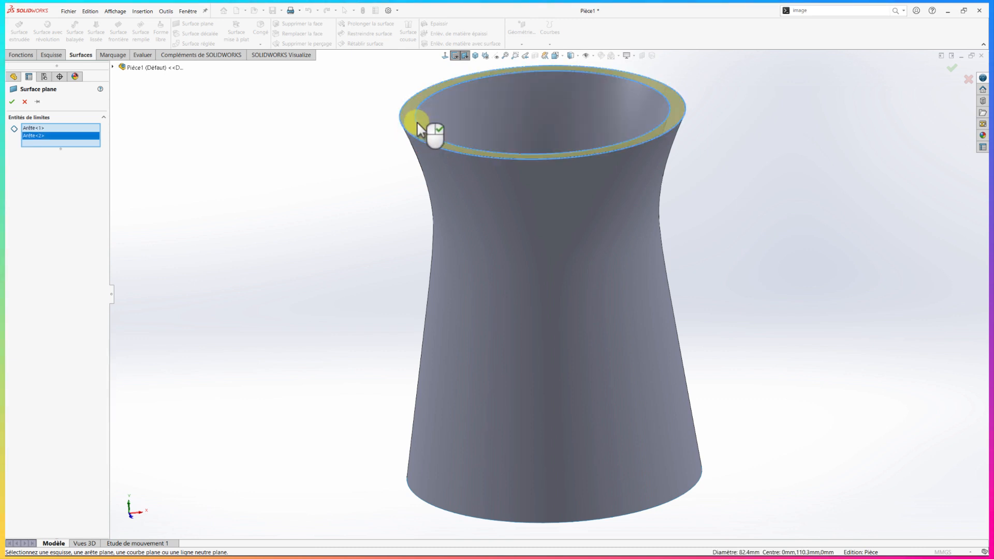
left_click(12, 101)
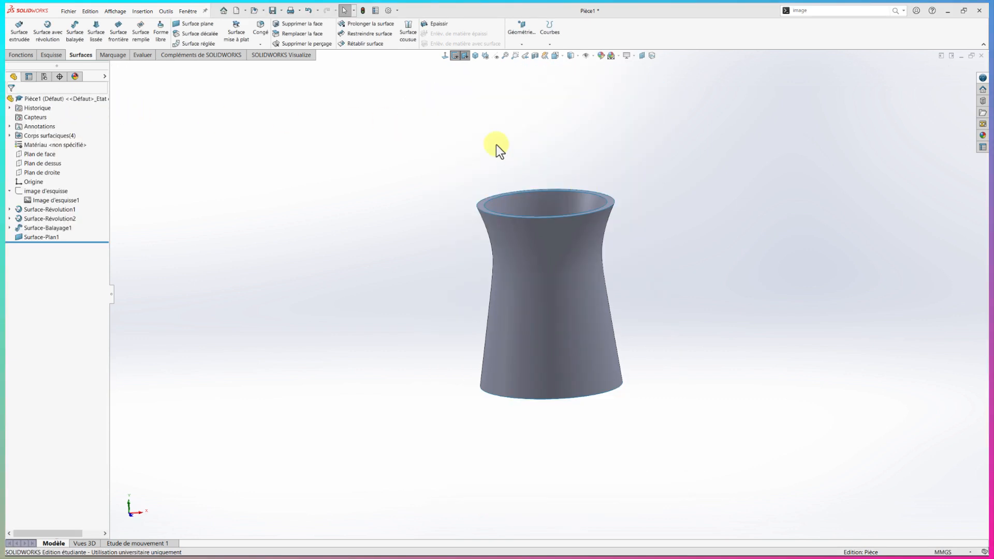
Knit the two revolved surfaces, the swept base surface and the planar rim surface together, creating a solid
left_click(409, 32)
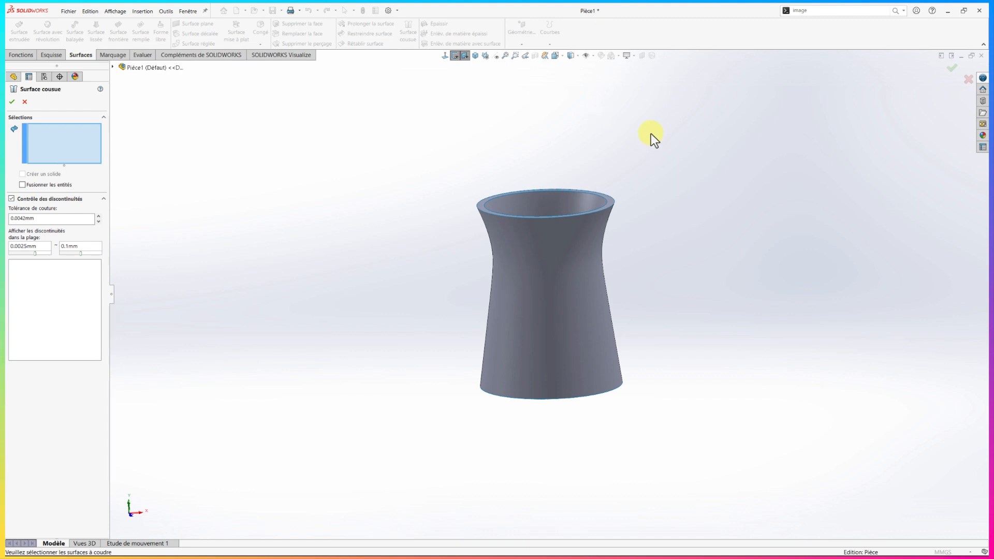
mouse_move(651, 133)
left_mouse_down()
mouse_move(716, 317)
mouse_move(548, 443)
mouse_move(459, 196)
mouse_move(561, 153)
left_mouse_up()
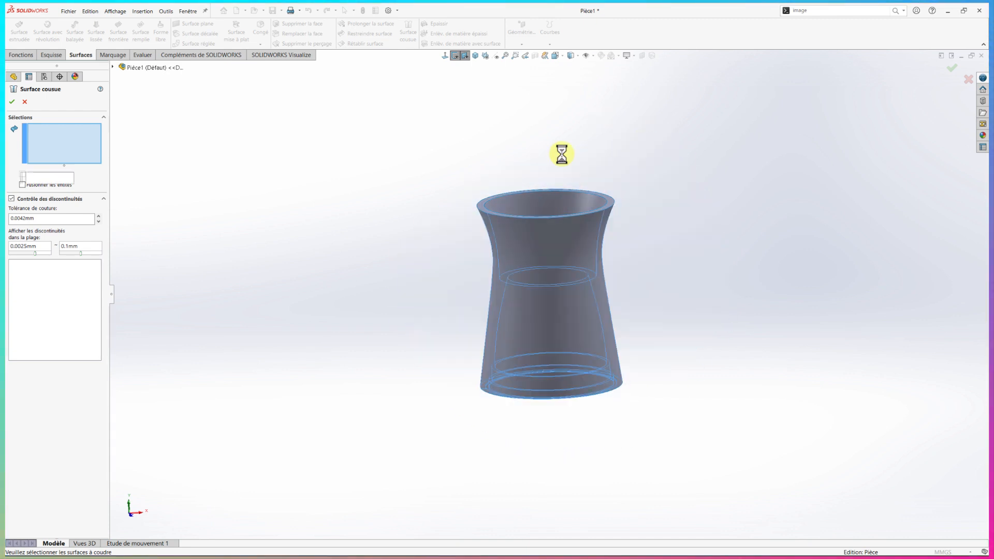
left_click(22, 190)
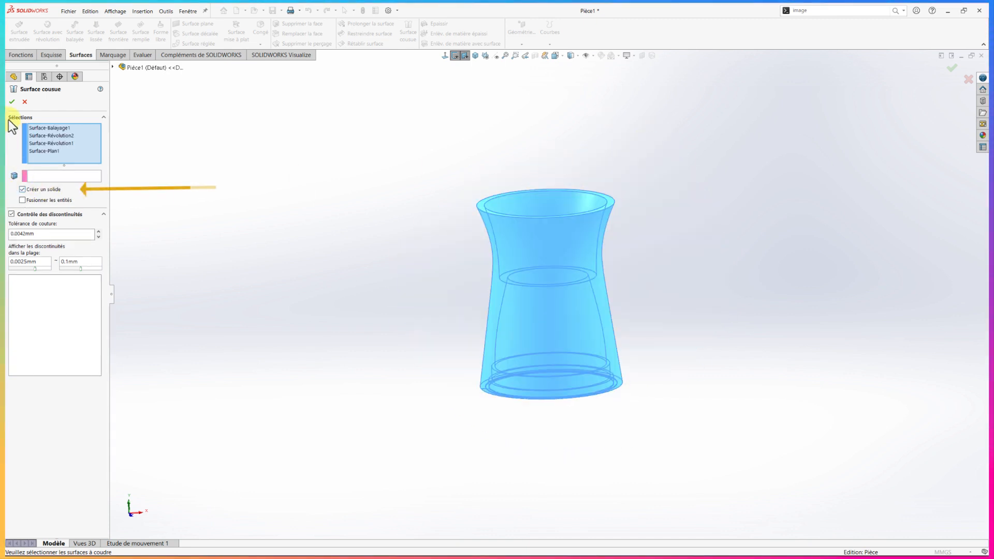
left_click(12, 101)
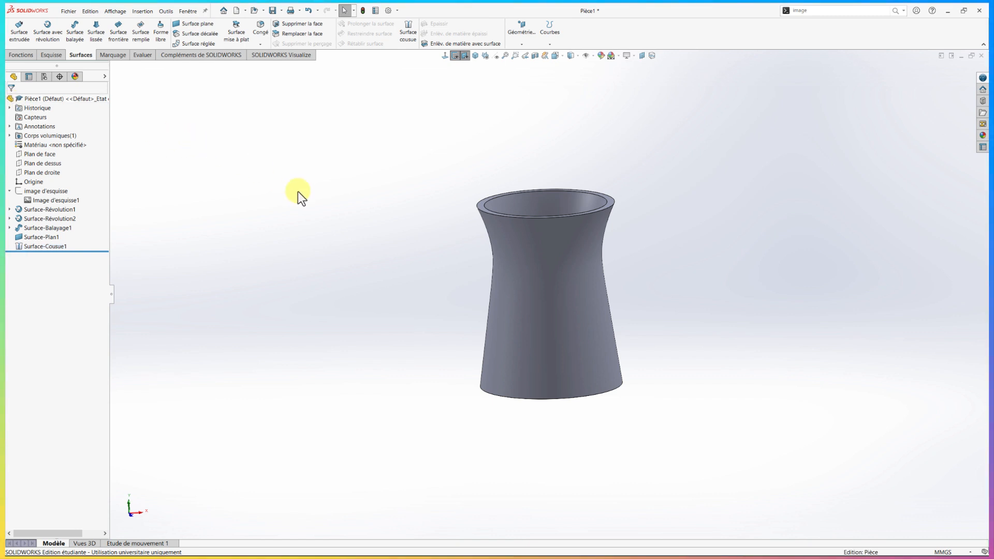
Set up an asymmetric constant-size fillet with a first distance of 1.5 mm and a second distance of 0.8 mm
middle_click_drag(737, 348, 677, 335)
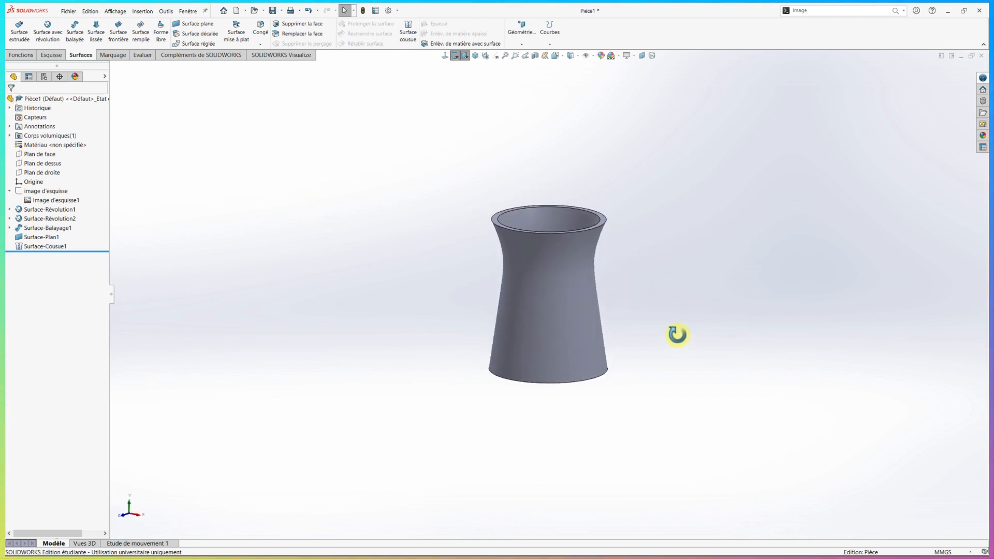
scroll(658, 272, "down", 2)
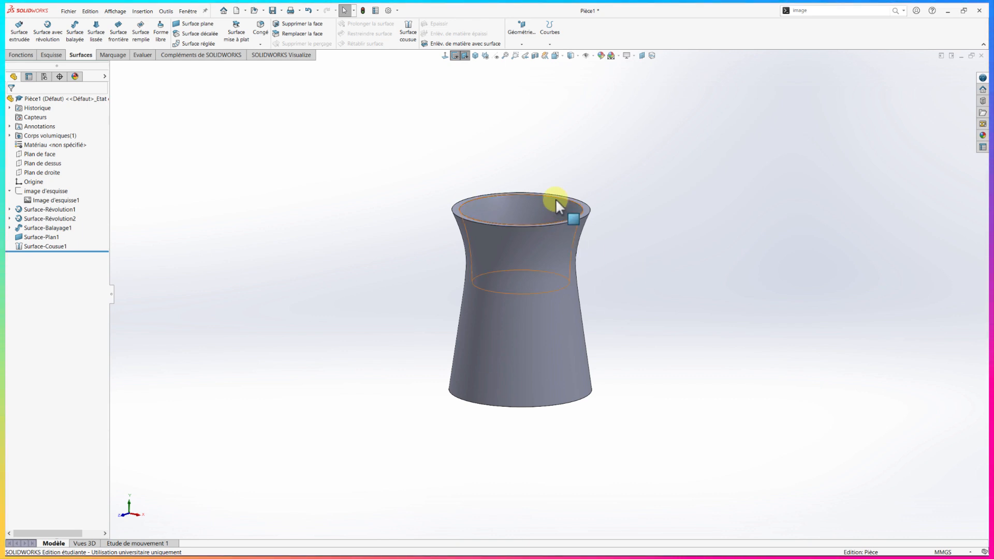
left_click(22, 55)
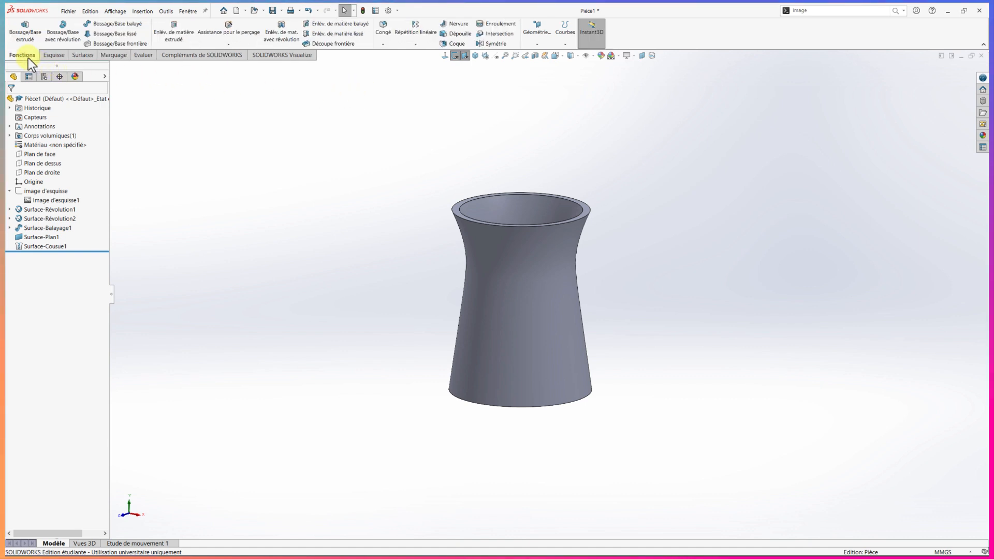
left_click(384, 30)
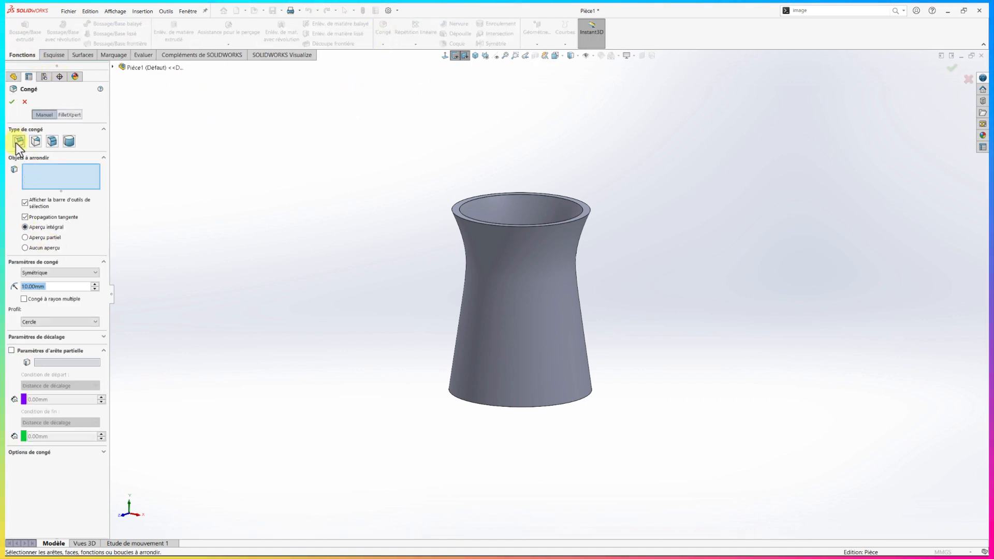
left_click(54, 273)
left_click(49, 288)
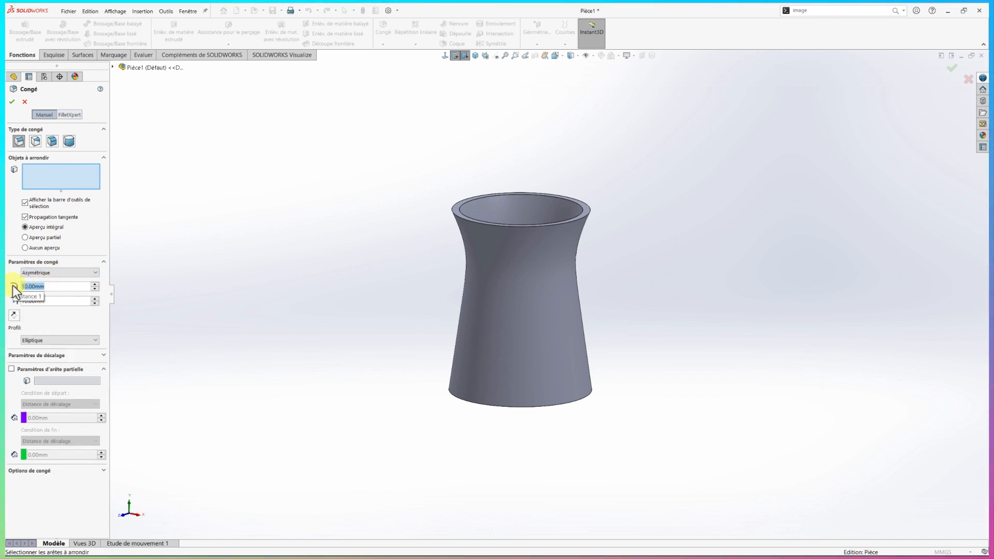
type("1.5")
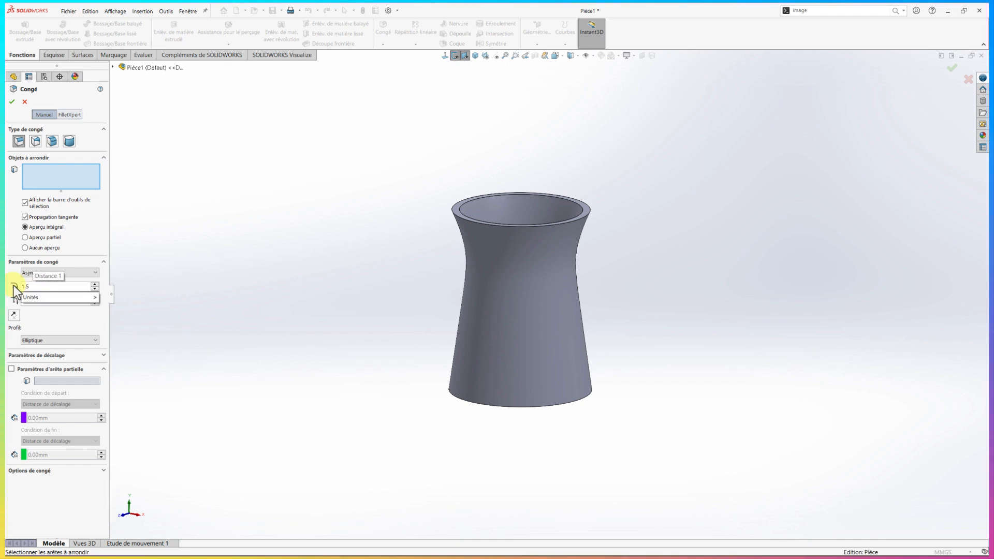
key("Return")
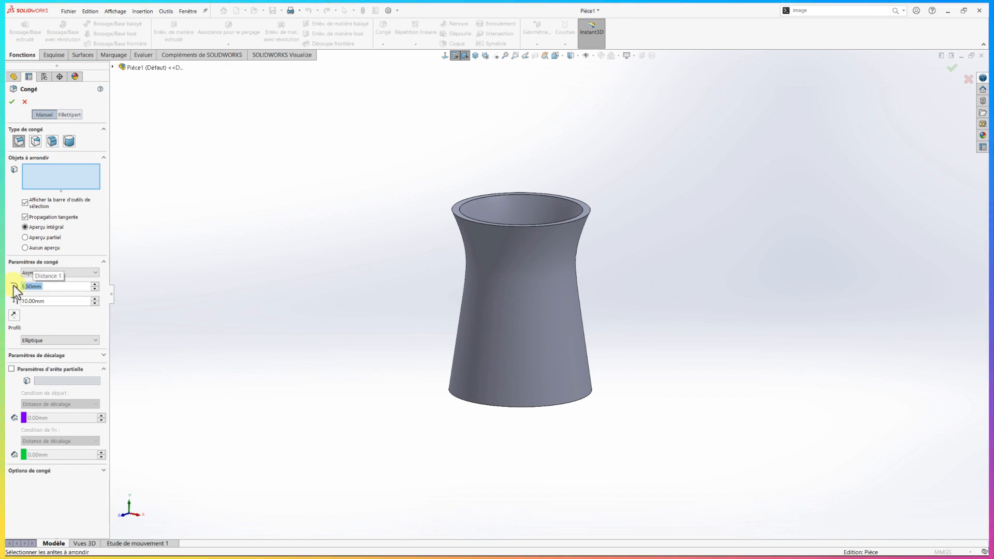
left_click(47, 303)
type("0.8")
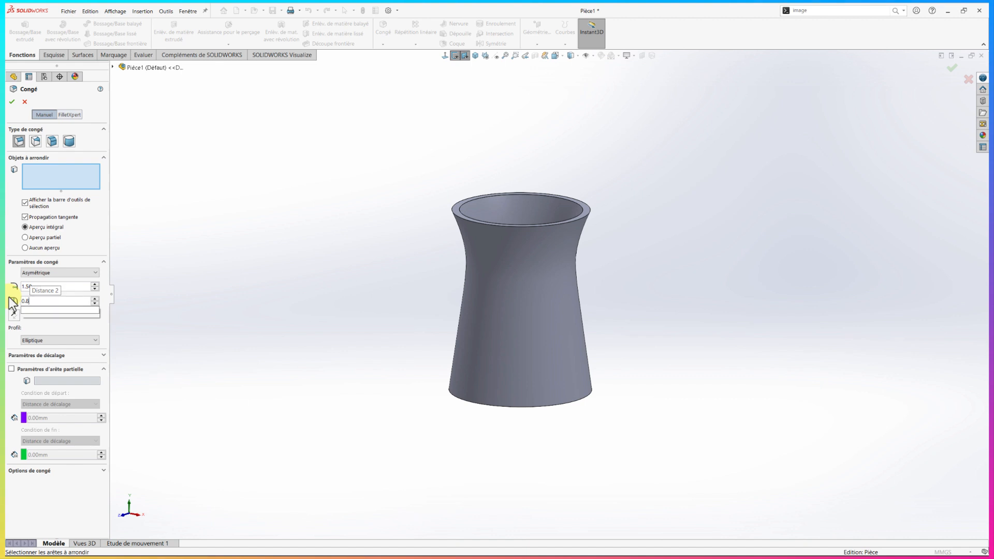
key("Return")
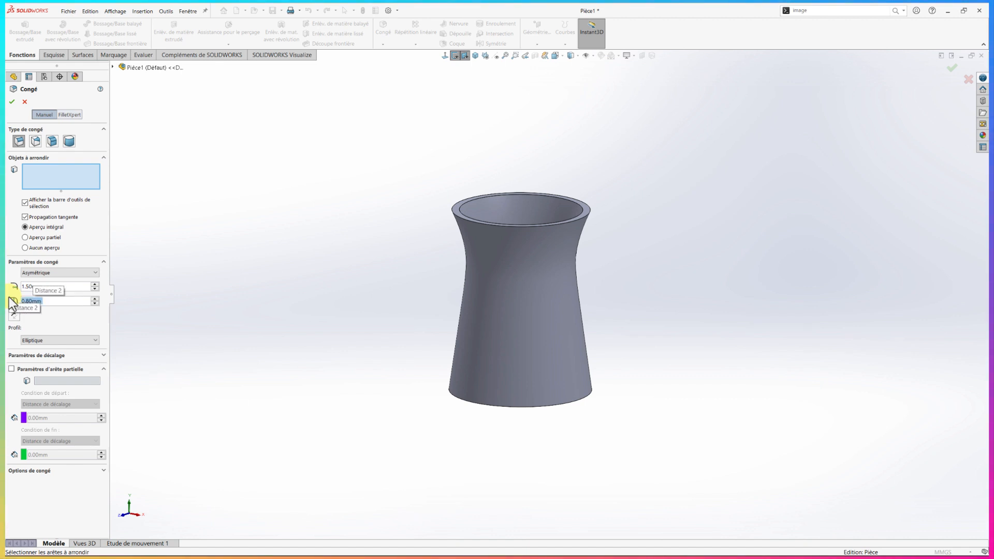
Apply the asymmetric fillet to the receptacle's outer top rim edge, with the two distances' direction reversed
scroll(436, 208, "down", 3)
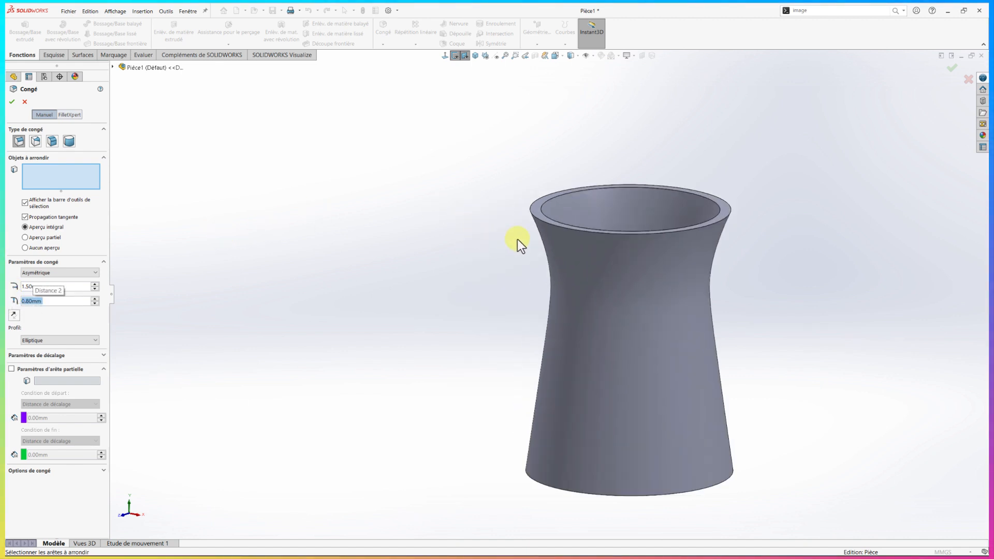
left_click(545, 222)
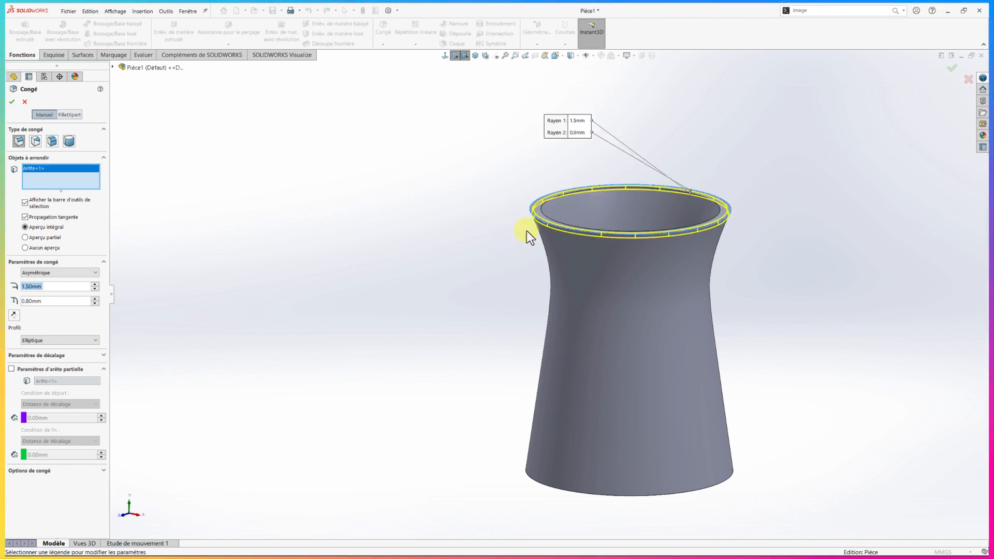
scroll(567, 225, "down", 4)
middle_click_drag(496, 259, 488, 228)
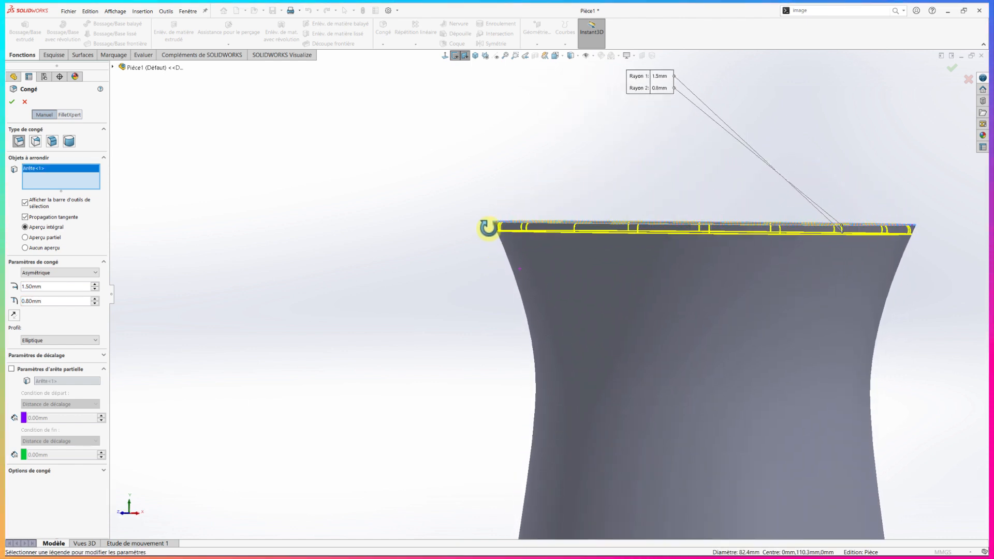
scroll(489, 231, "down", 4)
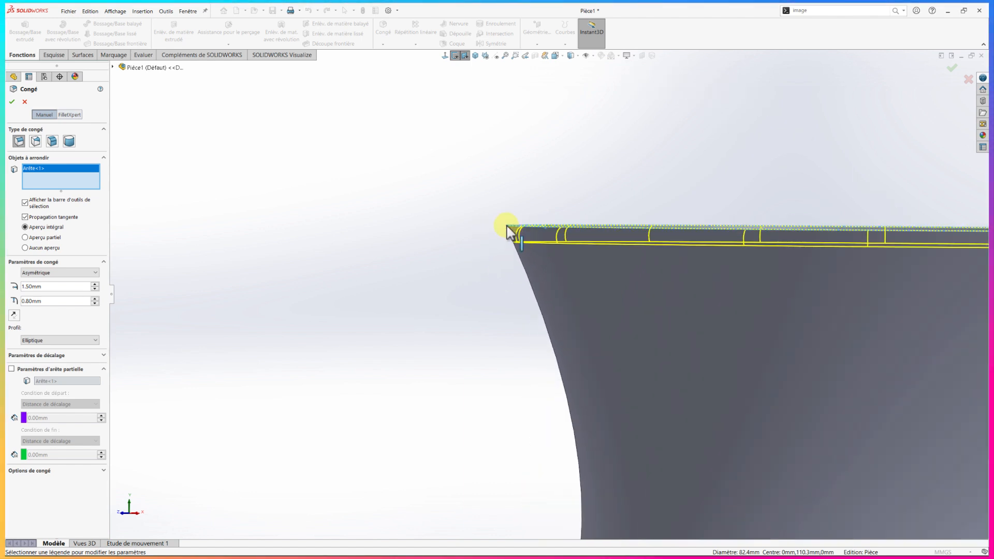
scroll(506, 228, "up", 6)
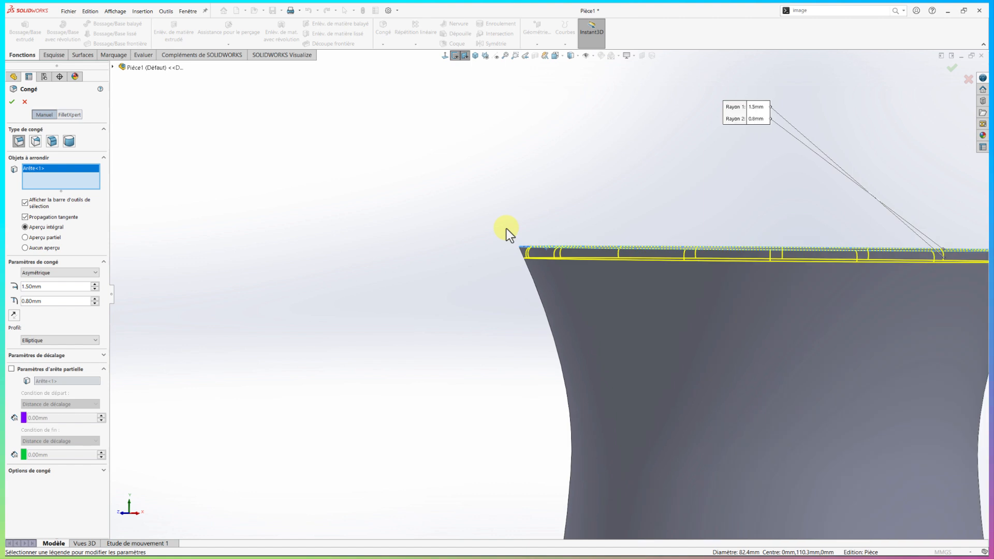
middle_click_drag(526, 224, 524, 251)
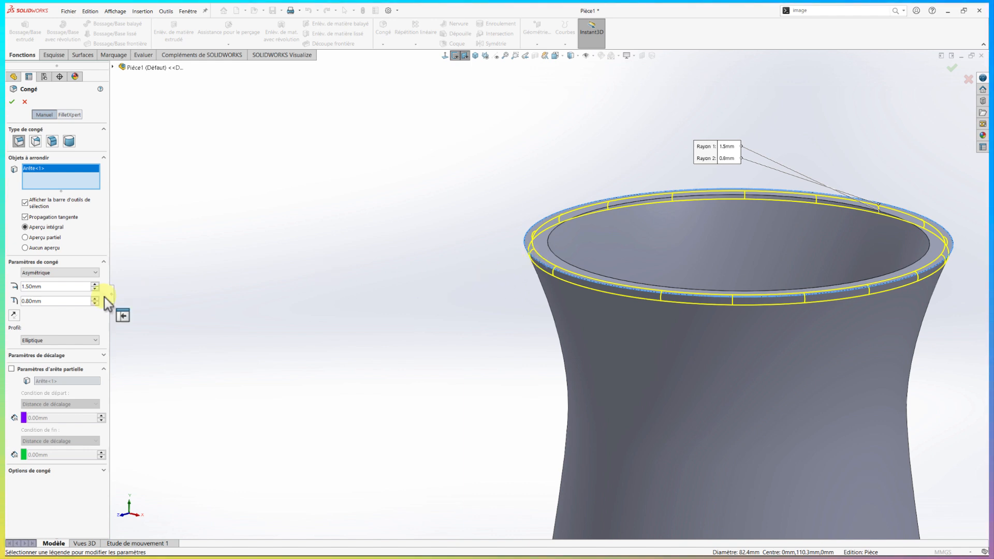
left_click(13, 317)
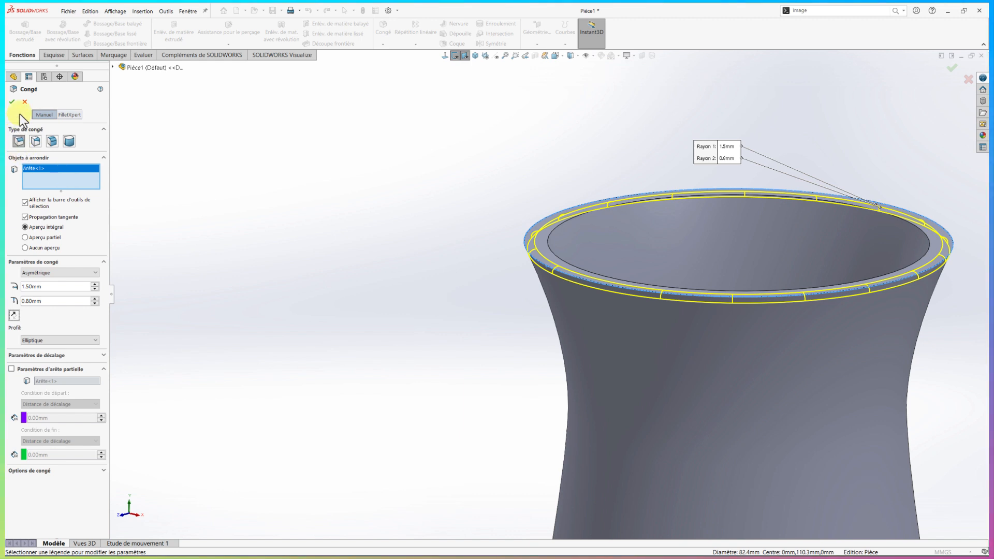
left_click(12, 103)
key("z")
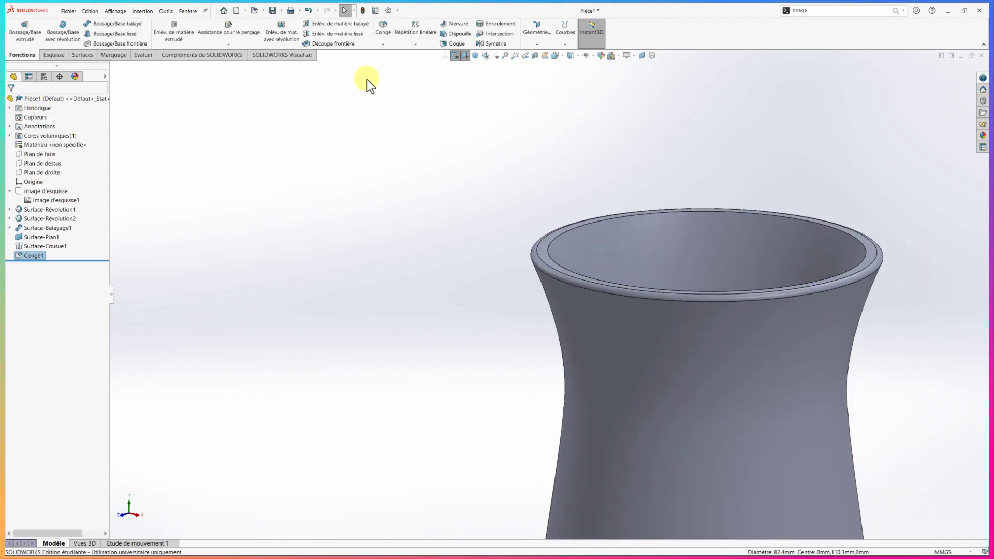
Round the inner top rim edge with a symmetric circular fillet of 1.5 mm radius
left_click(384, 35)
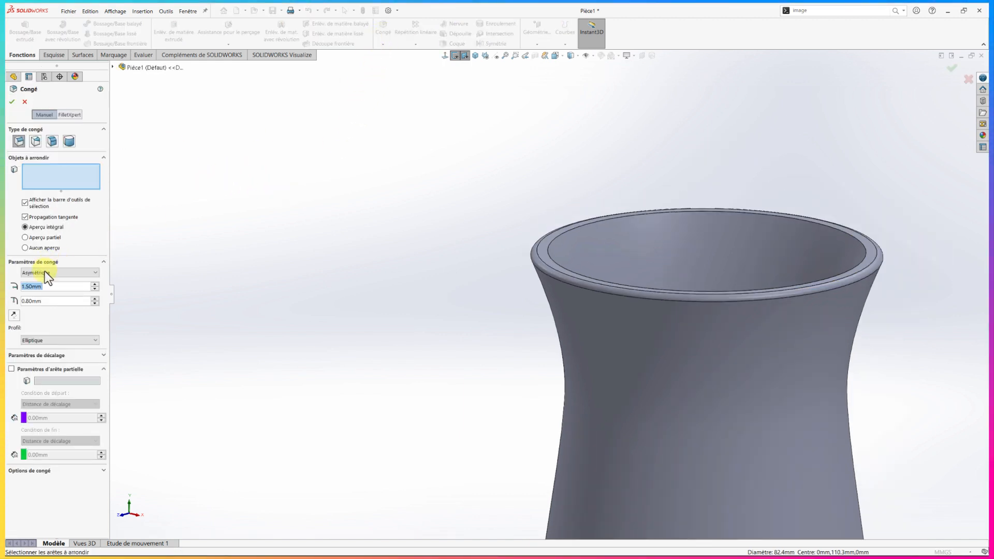
left_click(44, 273)
left_click(38, 281)
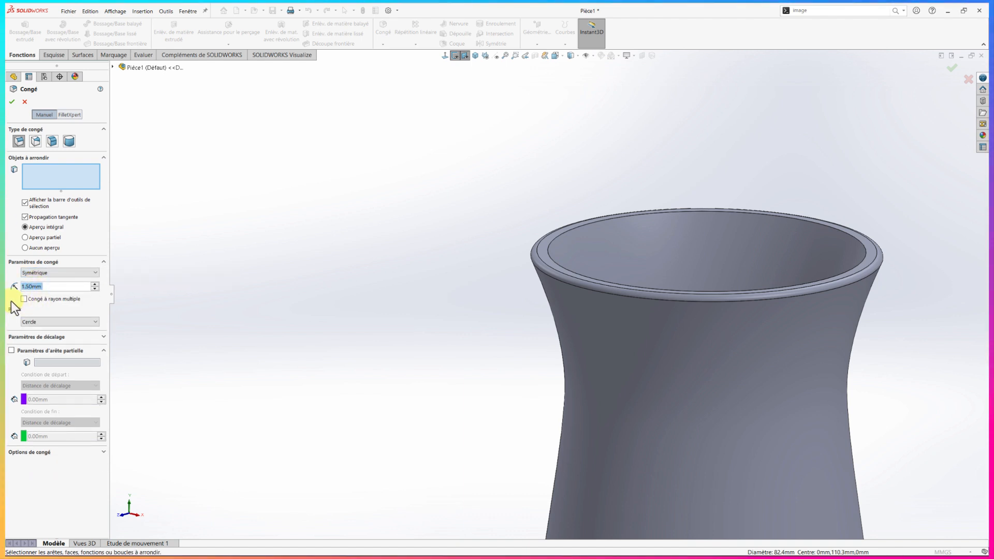
left_click(551, 241)
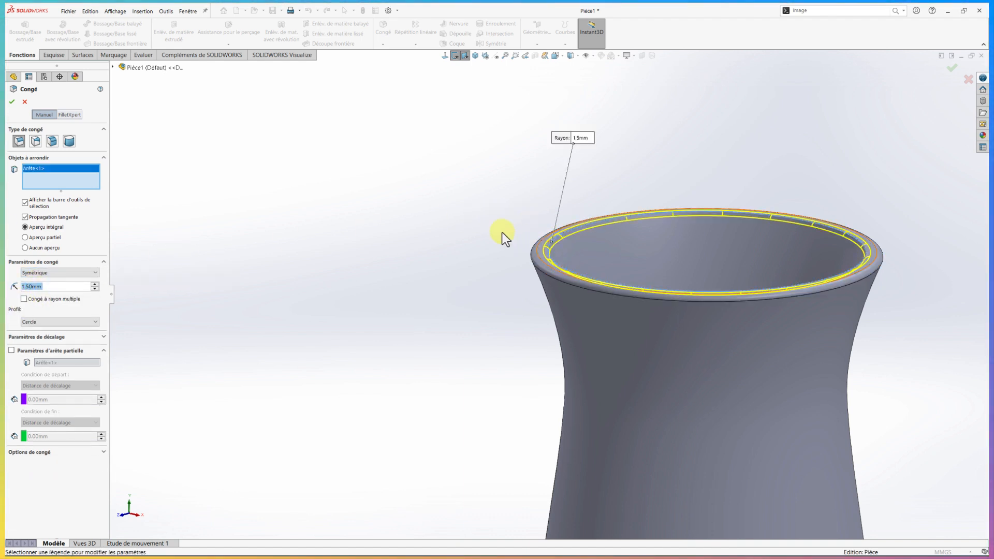
left_click(11, 103)
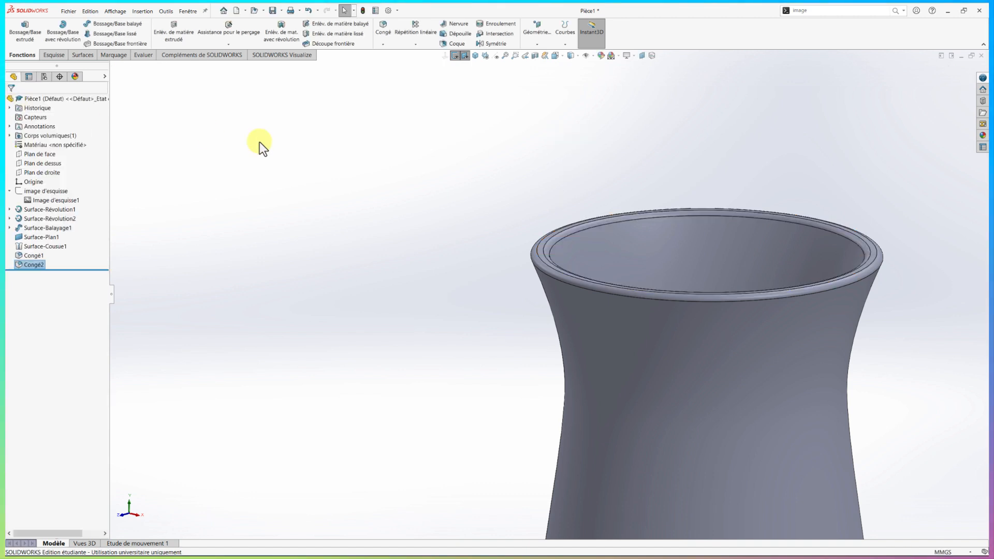
Round the receptacle's outer bottom edge with a symmetric fillet of 1 mm radius
left_click(383, 26)
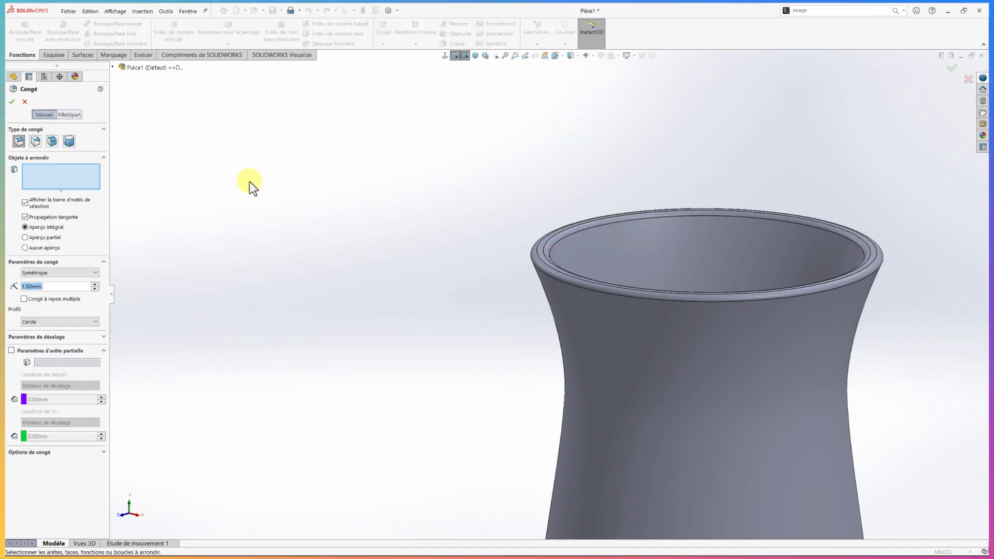
type("1")
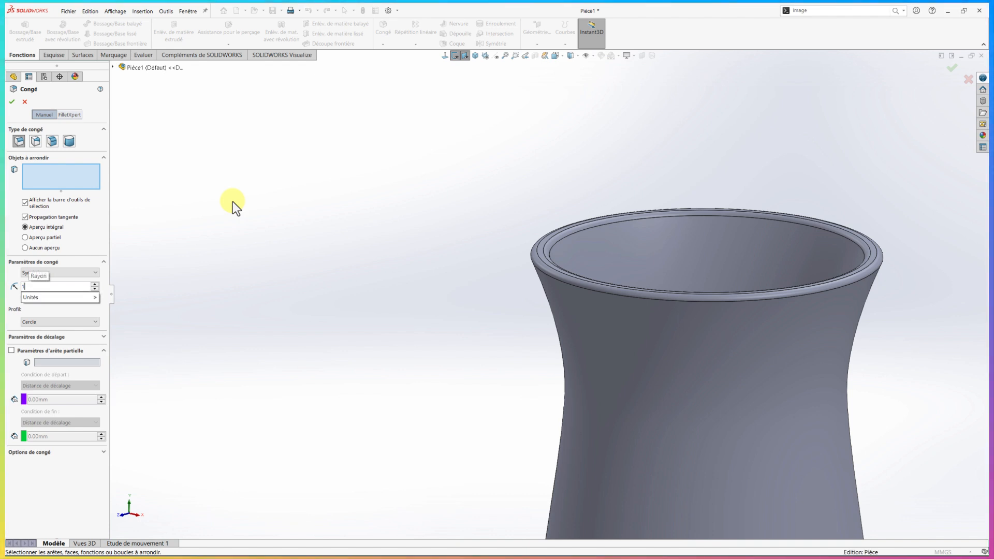
key("Return")
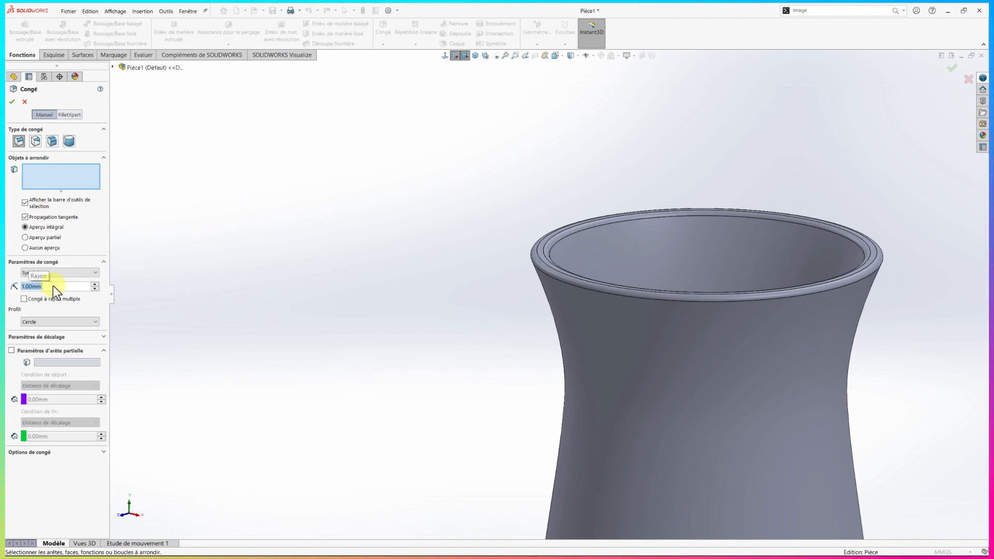
scroll(360, 360, "up", 5)
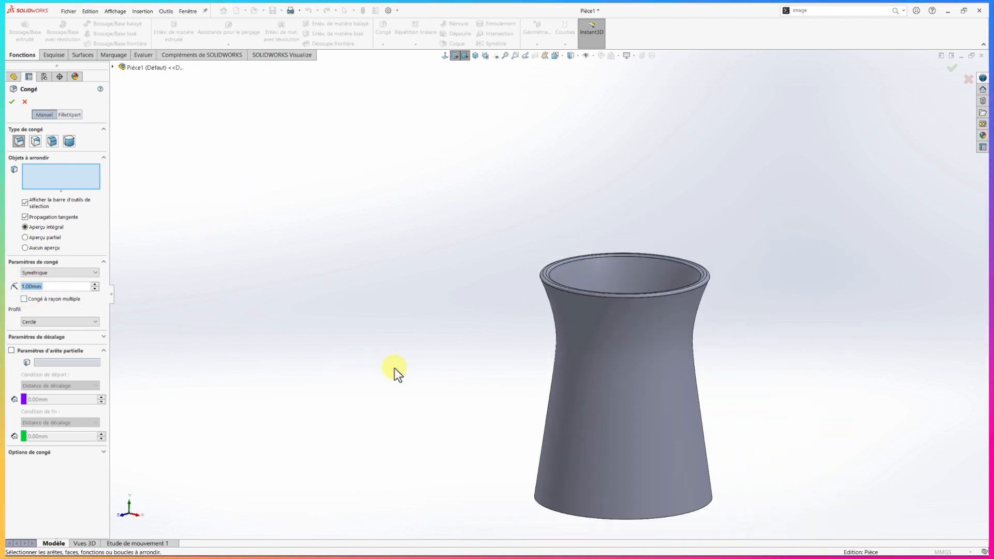
scroll(579, 451, "down", 5)
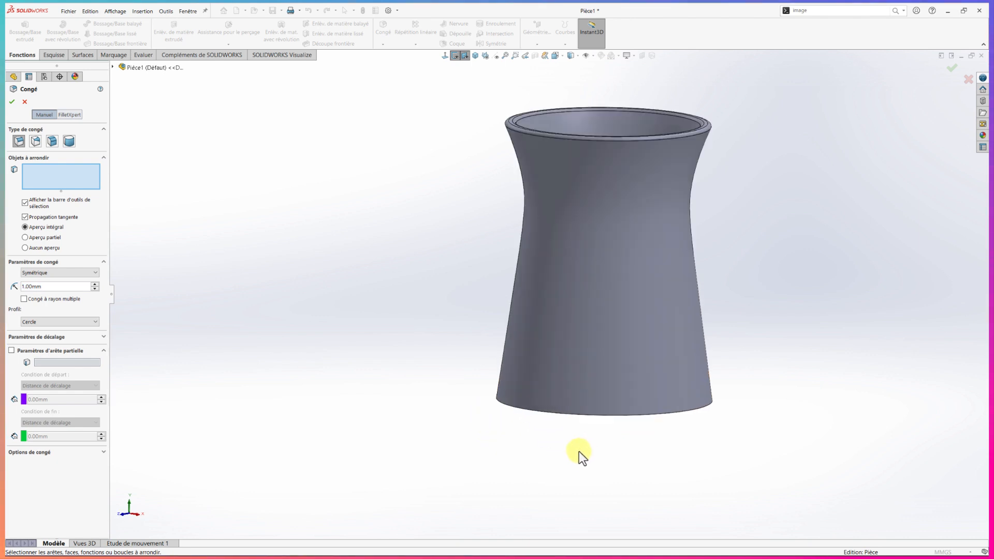
left_click(554, 399)
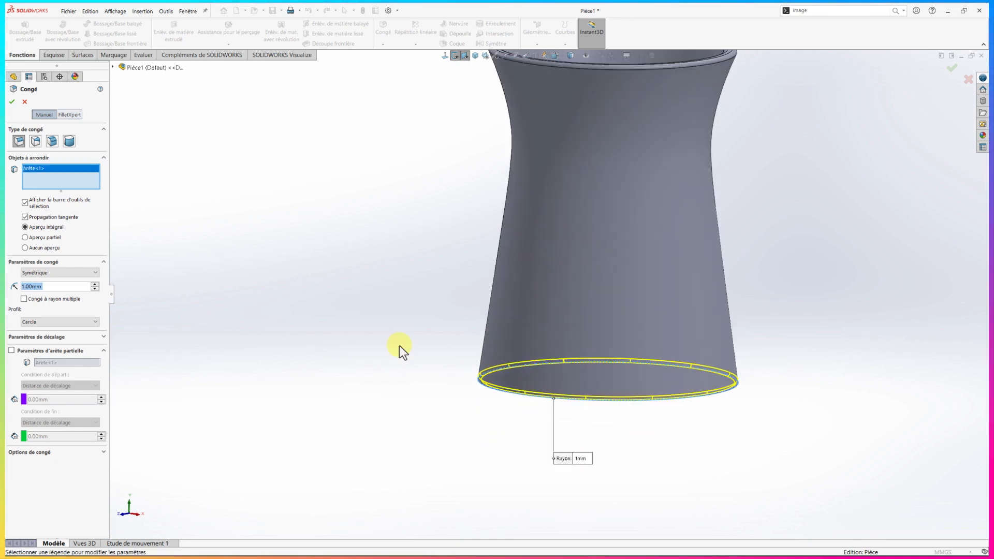
left_click(12, 102)
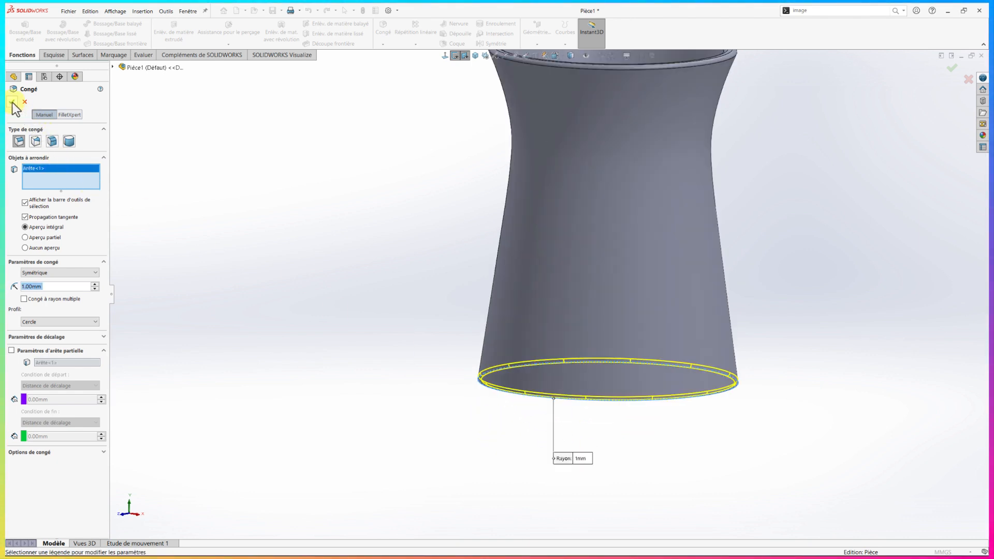
scroll(290, 213, "up", 3)
middle_click_drag(470, 250, 616, 261)
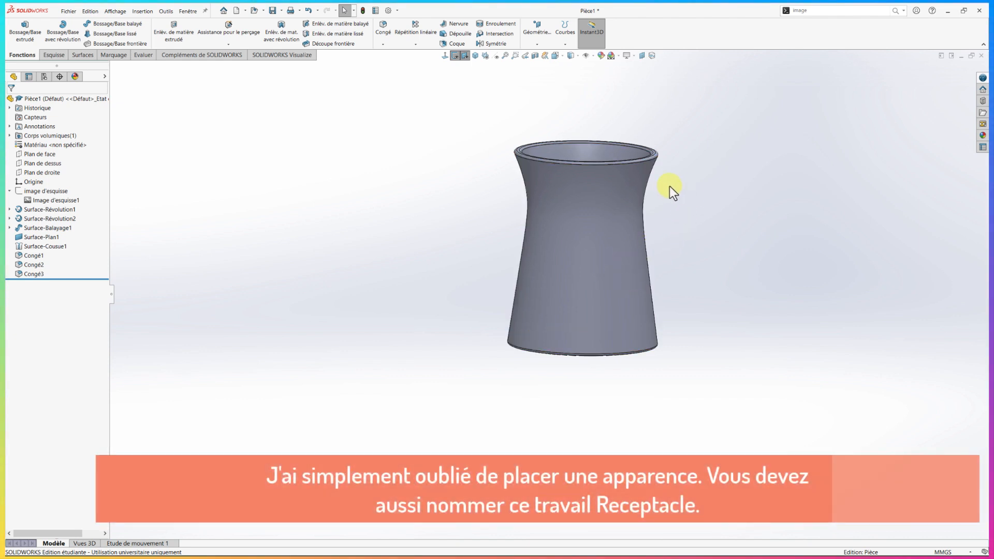
scroll(669, 185, "down", 1)
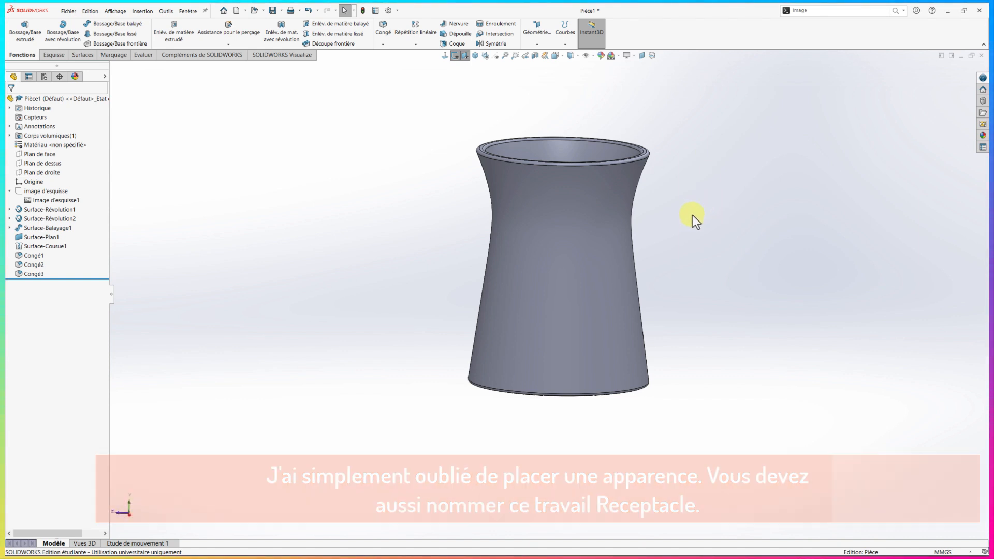
middle_click_drag(694, 216, 693, 253)
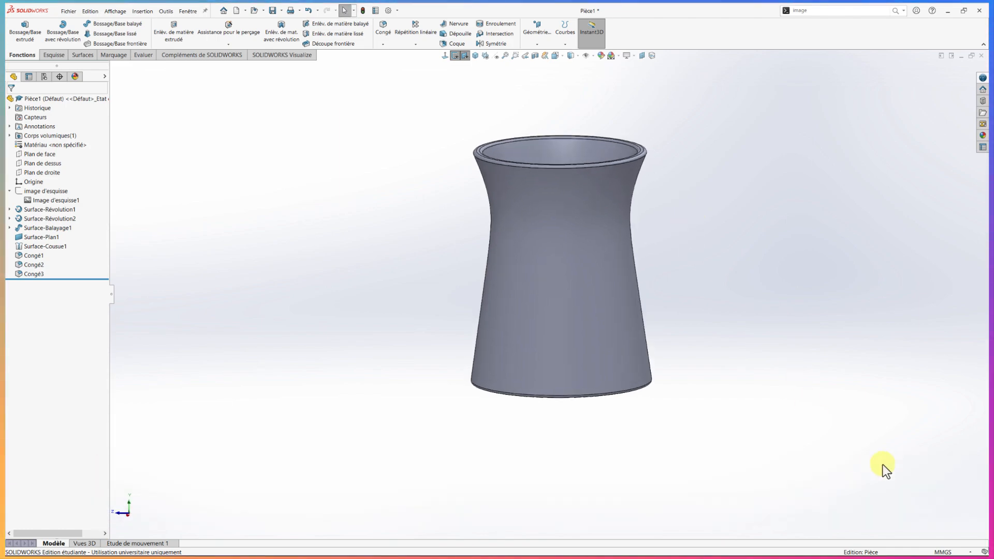